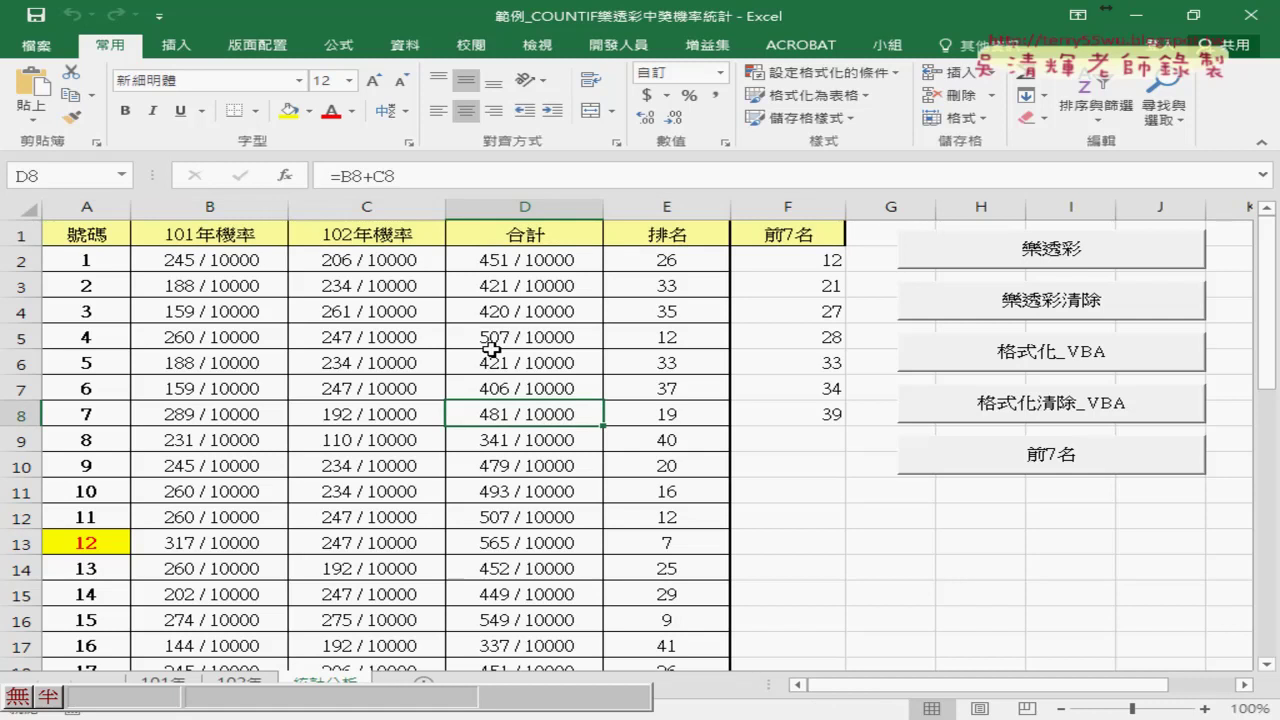
# - Select the 號碼, 101年機率, 排名 and 前7名 header cells
pyautogui.moveTo(100, 235); pyautogui.dragTo(291, 243)
pyautogui.click(293, 243)
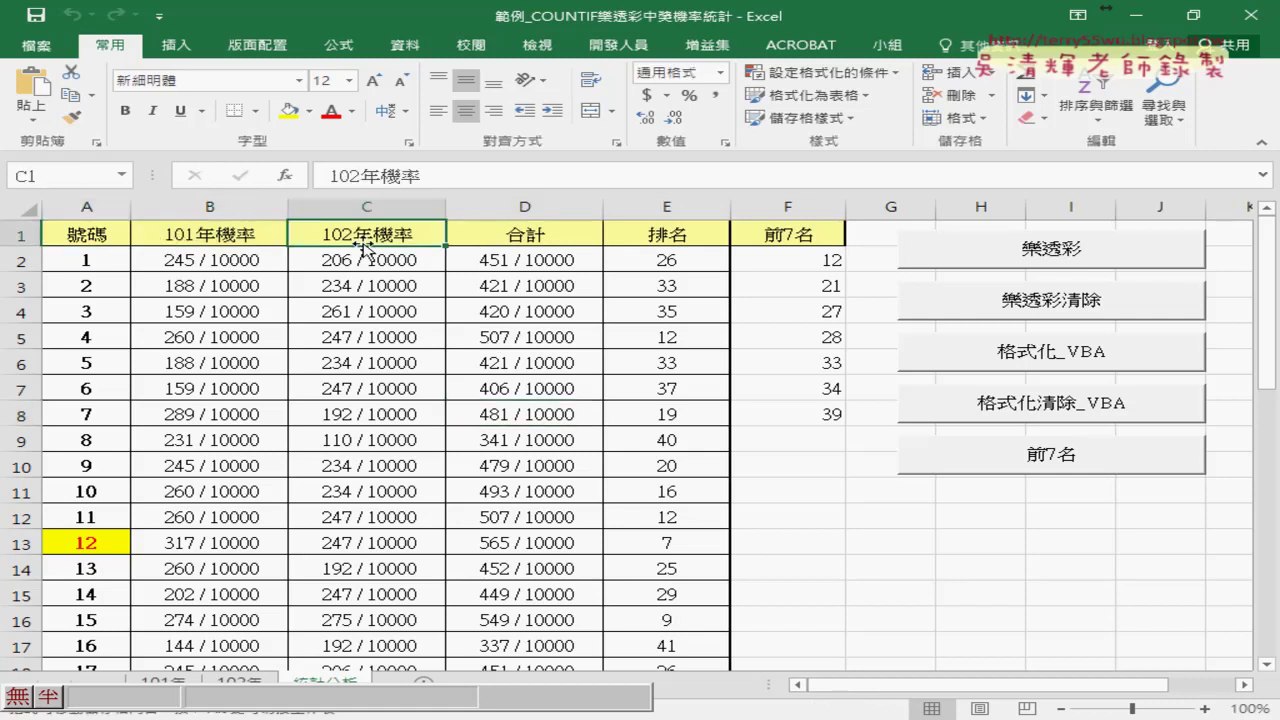
pyautogui.click(239, 240)
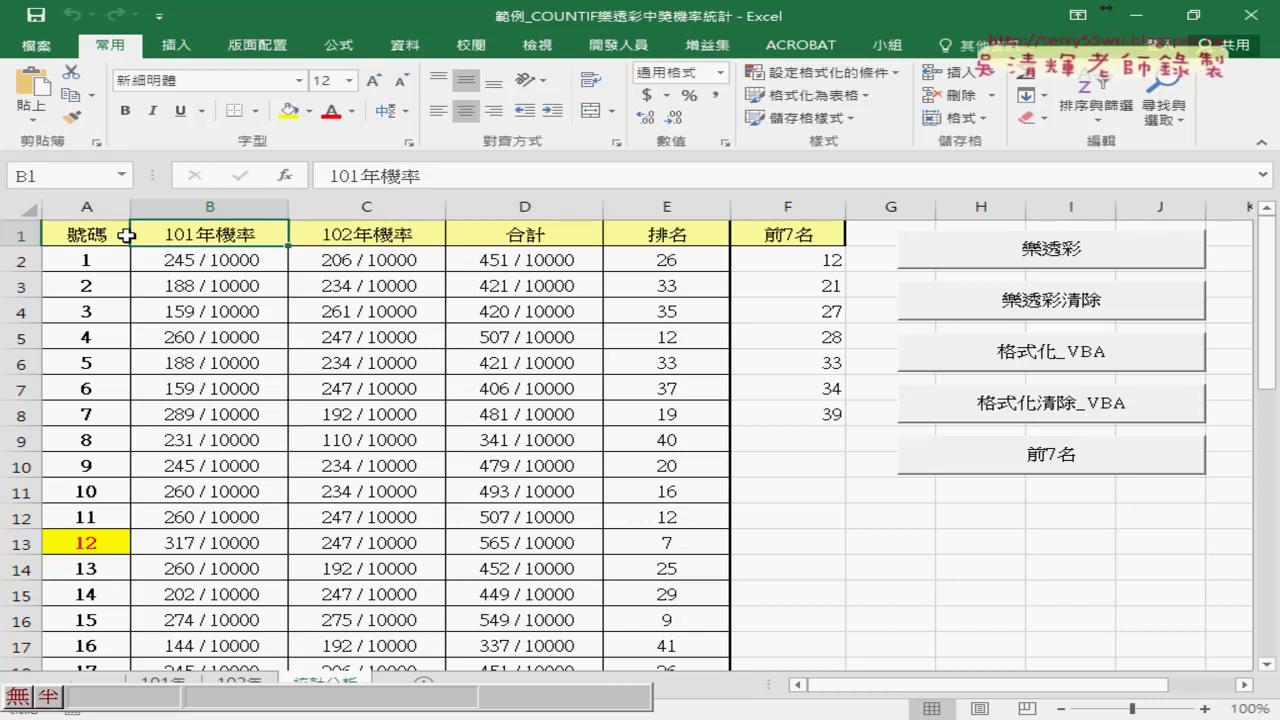
pyautogui.click(92, 236)
pyautogui.moveTo(92, 236); pyautogui.dragTo(204, 235)
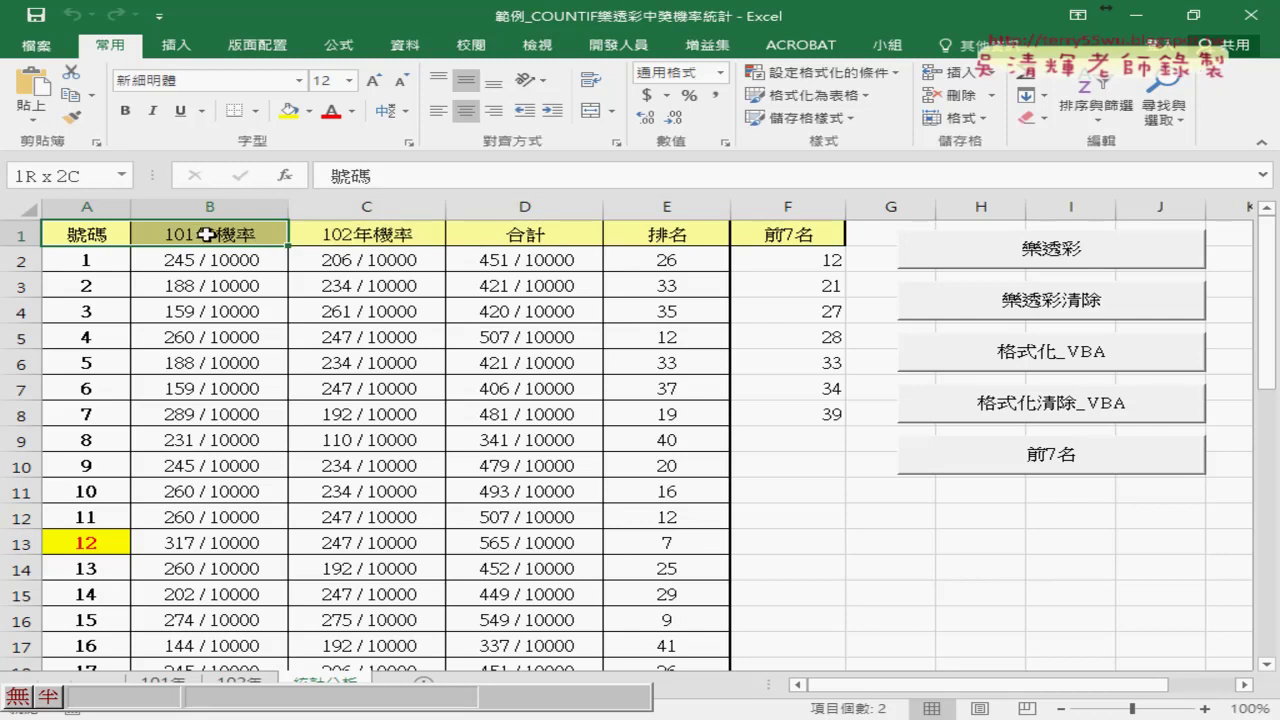
pyautogui.keyDown('ctrl'); pyautogui.click(667, 234); pyautogui.keyUp('ctrl')
pyautogui.keyDown('ctrl'); pyautogui.click(775, 234); pyautogui.keyUp('ctrl')
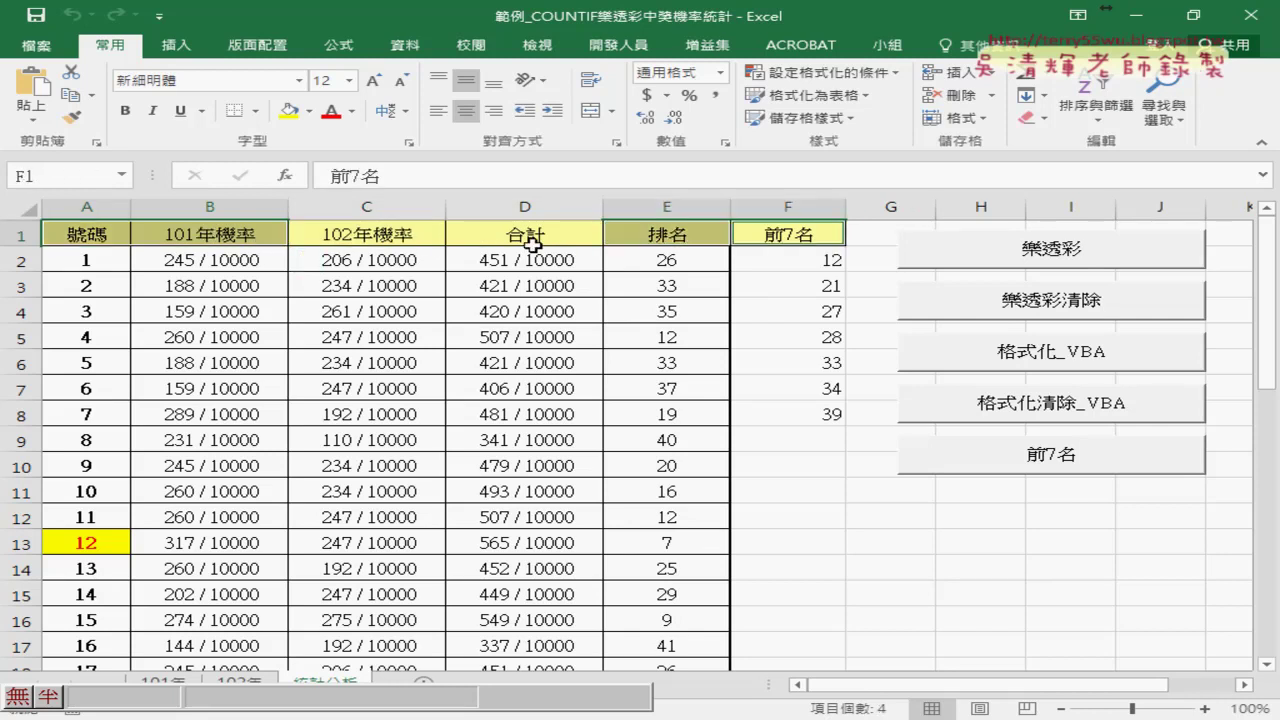
# - Copy the selected headers and switch to the 活頁簿1 workbook
pyautogui.rightClick(646, 234)
pyautogui.click(705, 272)
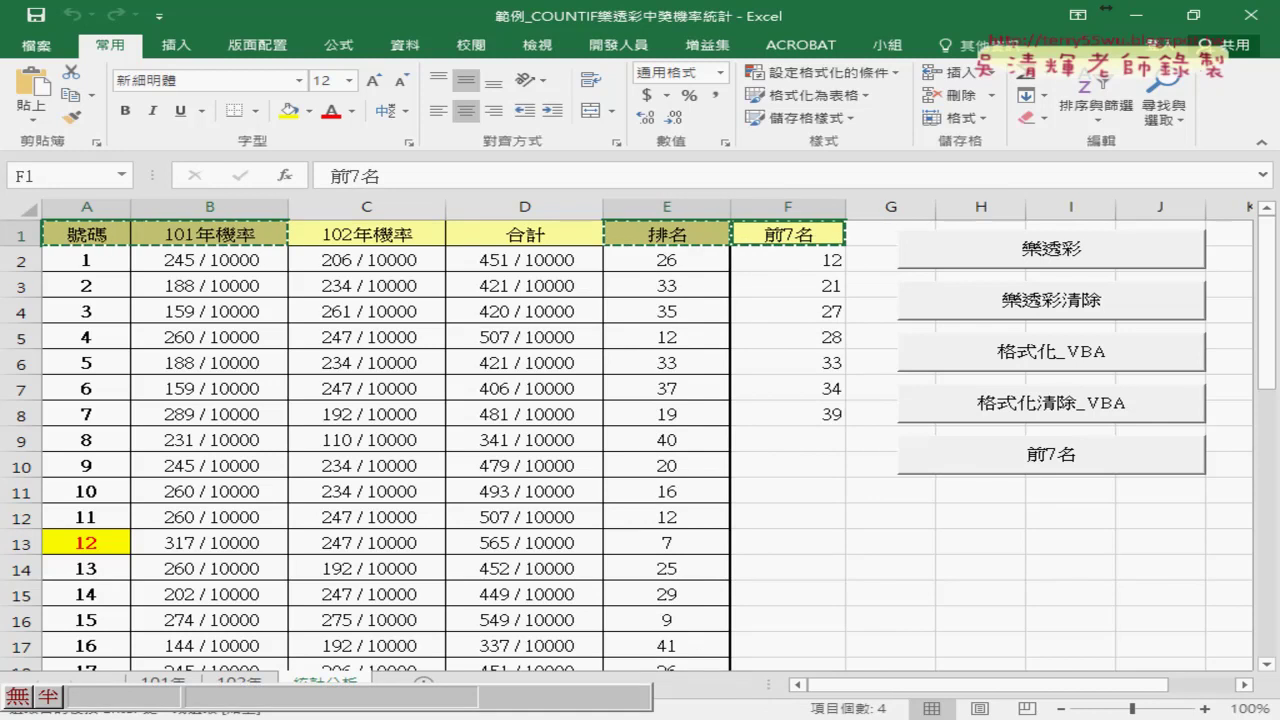
pyautogui.click(268, 686)
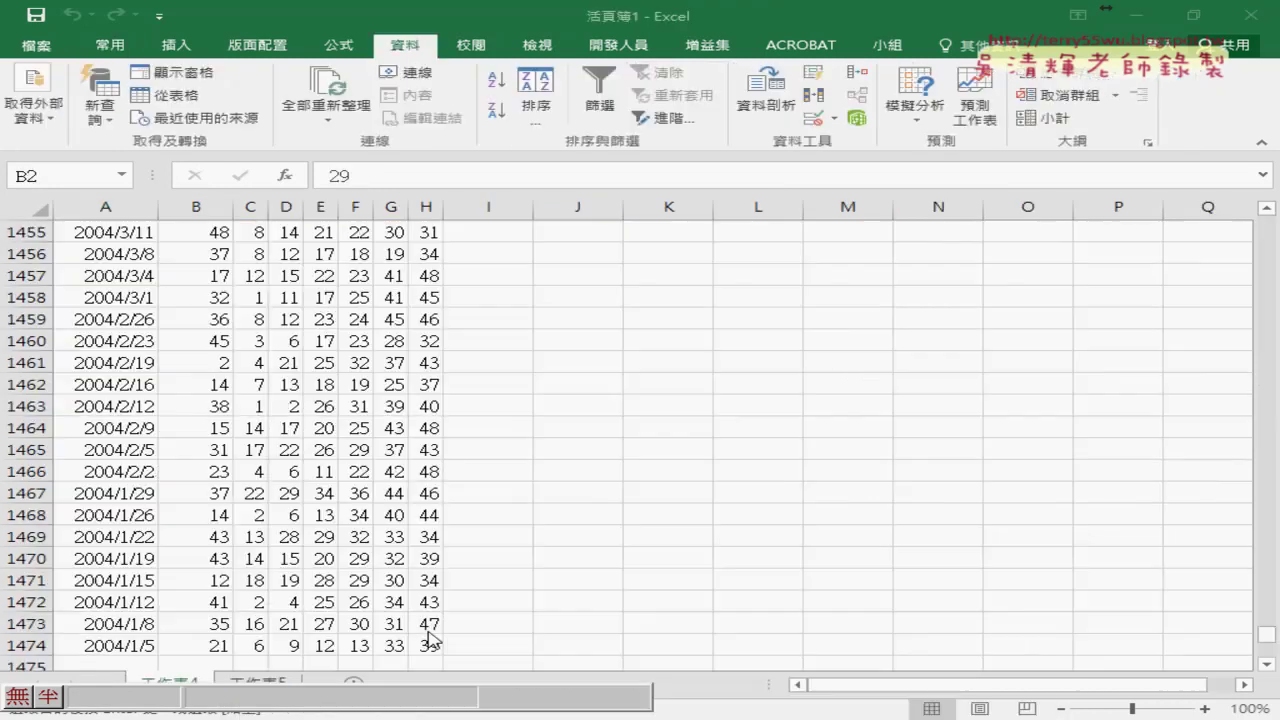
# - Paste the headers into row 1 of 工作表5 and shorten B1 to 機率
pyautogui.click(268, 683)
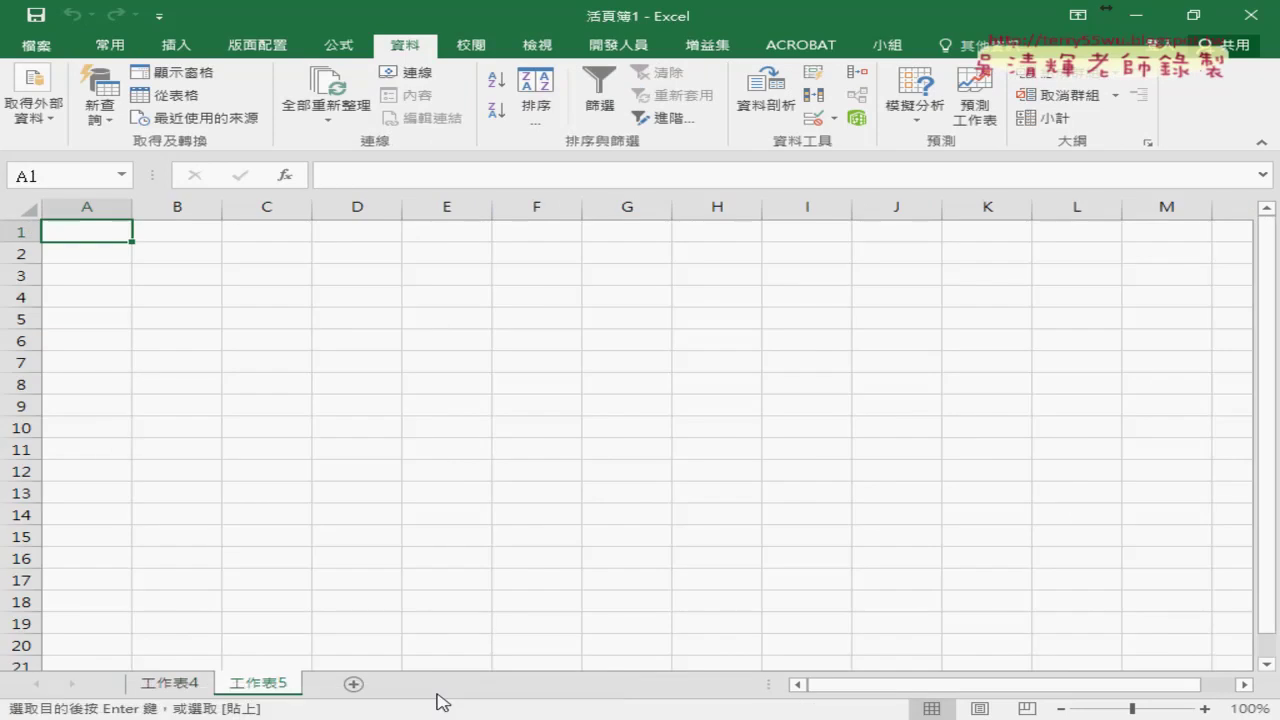
pyautogui.rightClick(80, 227)
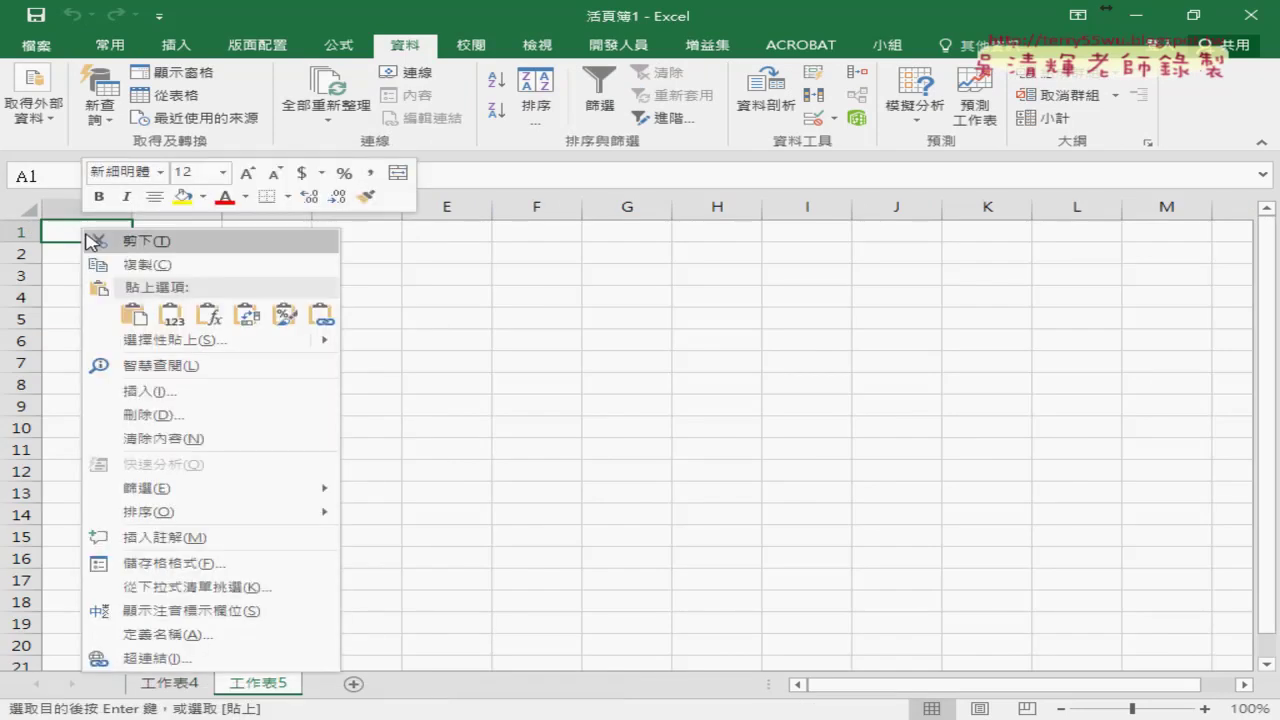
pyautogui.click(133, 315)
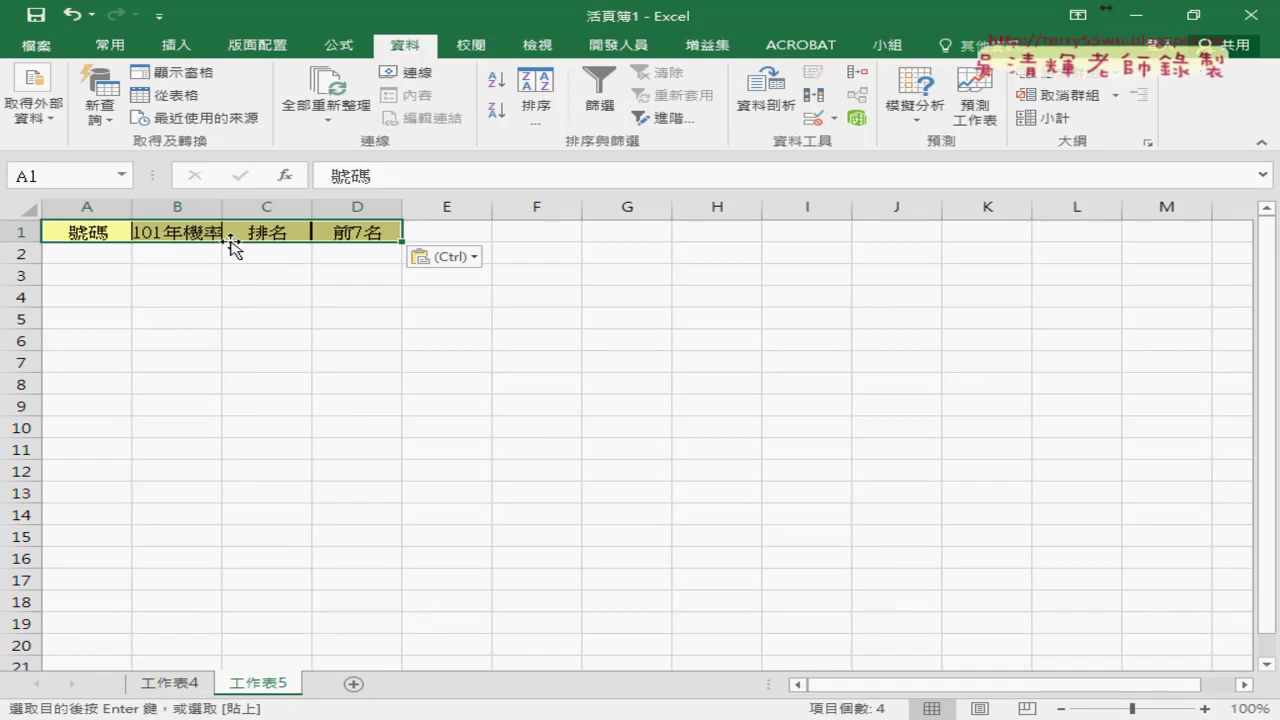
pyautogui.doubleClick(183, 232)
pyautogui.moveTo(183, 232); pyautogui.dragTo(131, 231)
pyautogui.press('BackSpace')
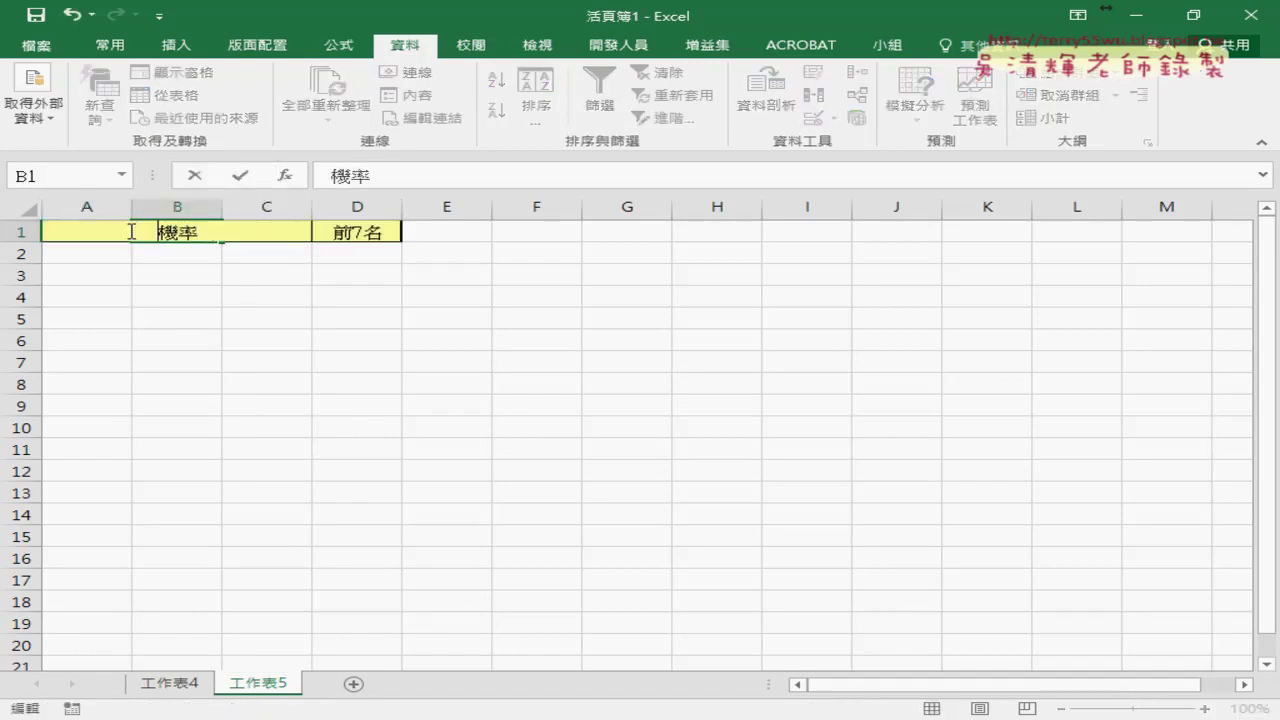
pyautogui.click(198, 298)
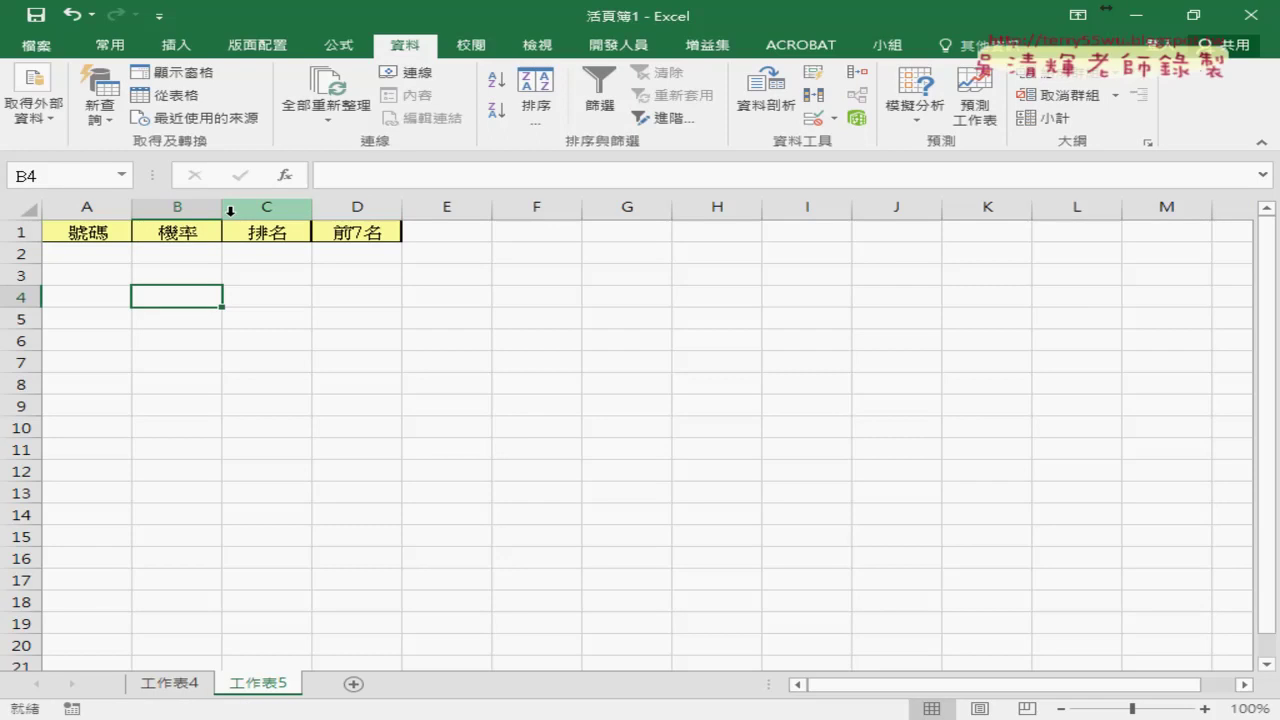
# - Fill column A with the numbers 1 to 49 and autofit its width
pyautogui.click(101, 253)
pyautogui.write('1')
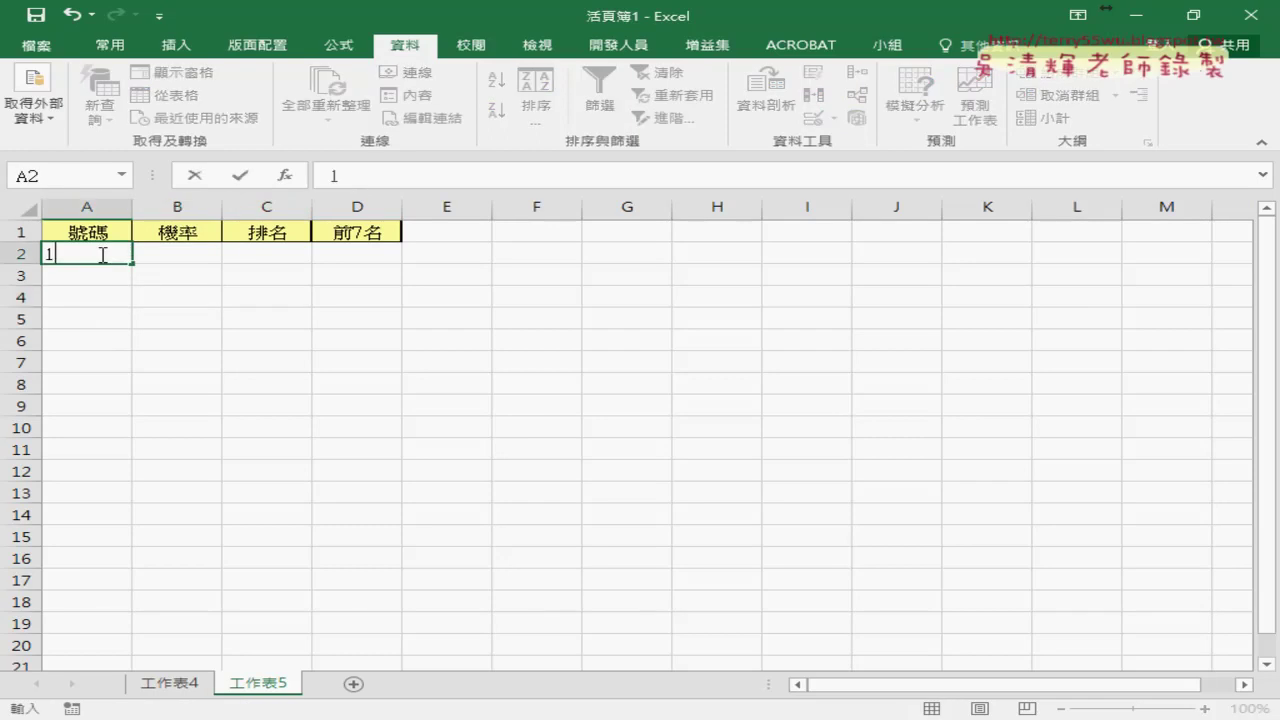
pyautogui.moveTo(131, 265)
pyautogui.mouseDown()
pyautogui.moveTo(133, 687)
pyautogui.moveTo(125, 441)
pyautogui.moveTo(128, 459)
pyautogui.mouseUp()
pyautogui.scroll(8, 131, 466)
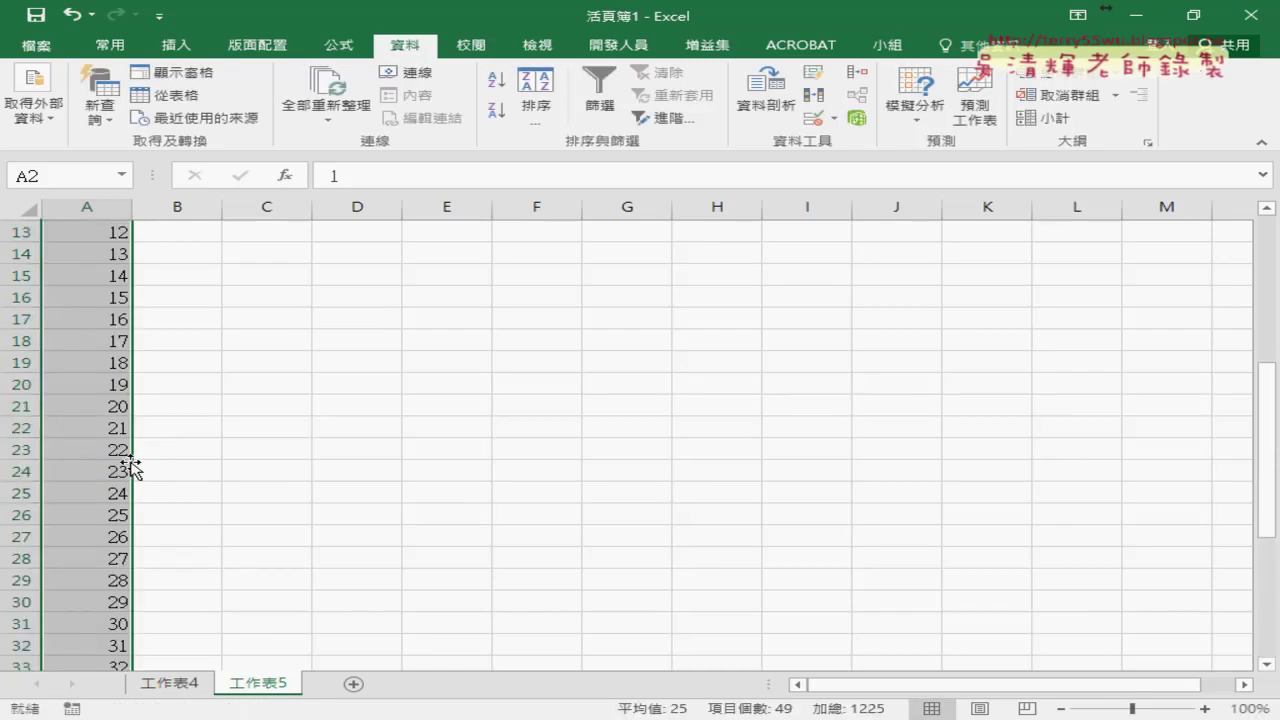
pyautogui.scroll(5, 131, 466)
pyautogui.doubleClick(132, 207)
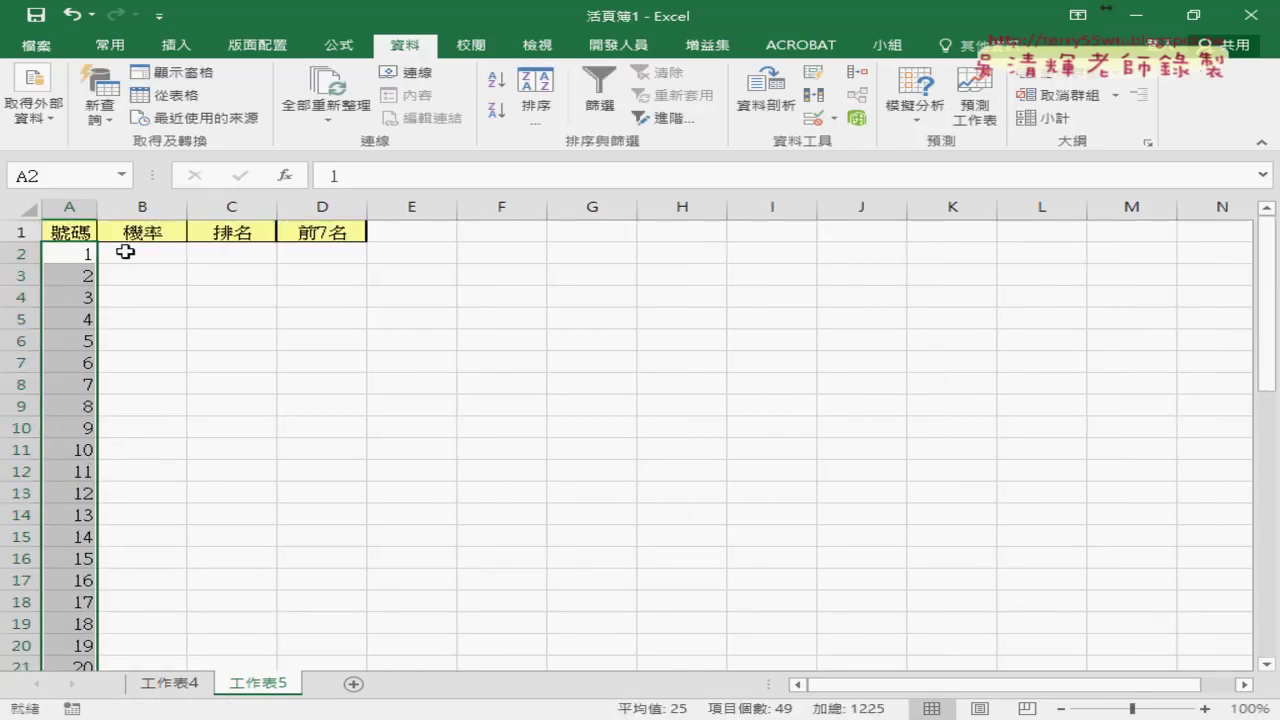
pyautogui.click(140, 258)
# - Cancel Insert Function and select the drawn numbers in columns B–H on 工作表4
pyautogui.click(287, 176)
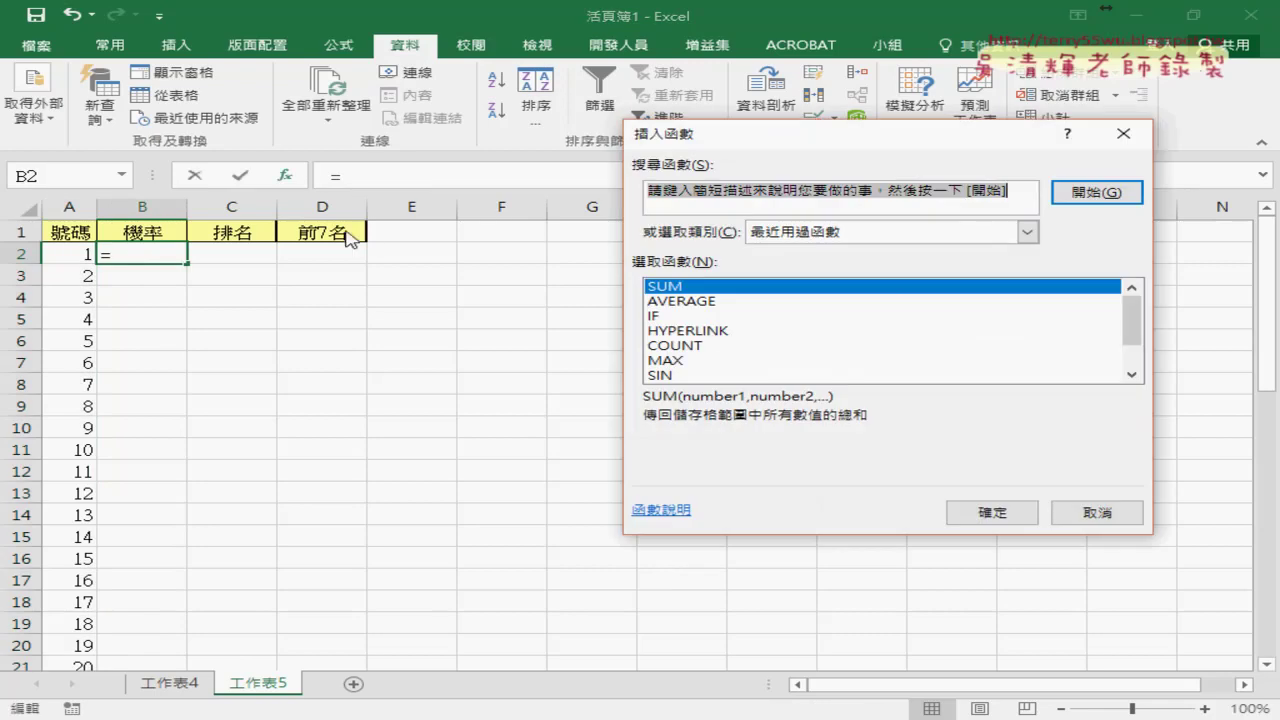
pyautogui.click(1097, 512)
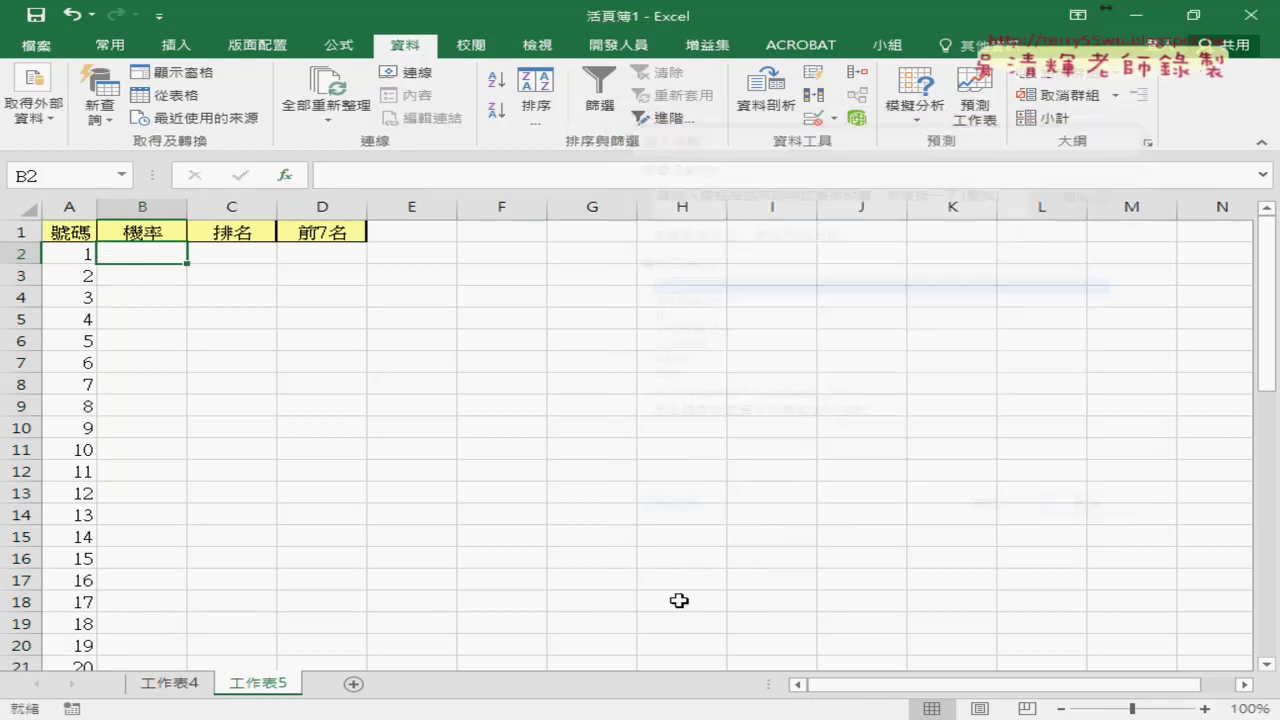
pyautogui.click(170, 684)
pyautogui.scroll(5, 203, 490)
pyautogui.scroll(12, 200, 466)
pyautogui.scroll(14, 200, 466)
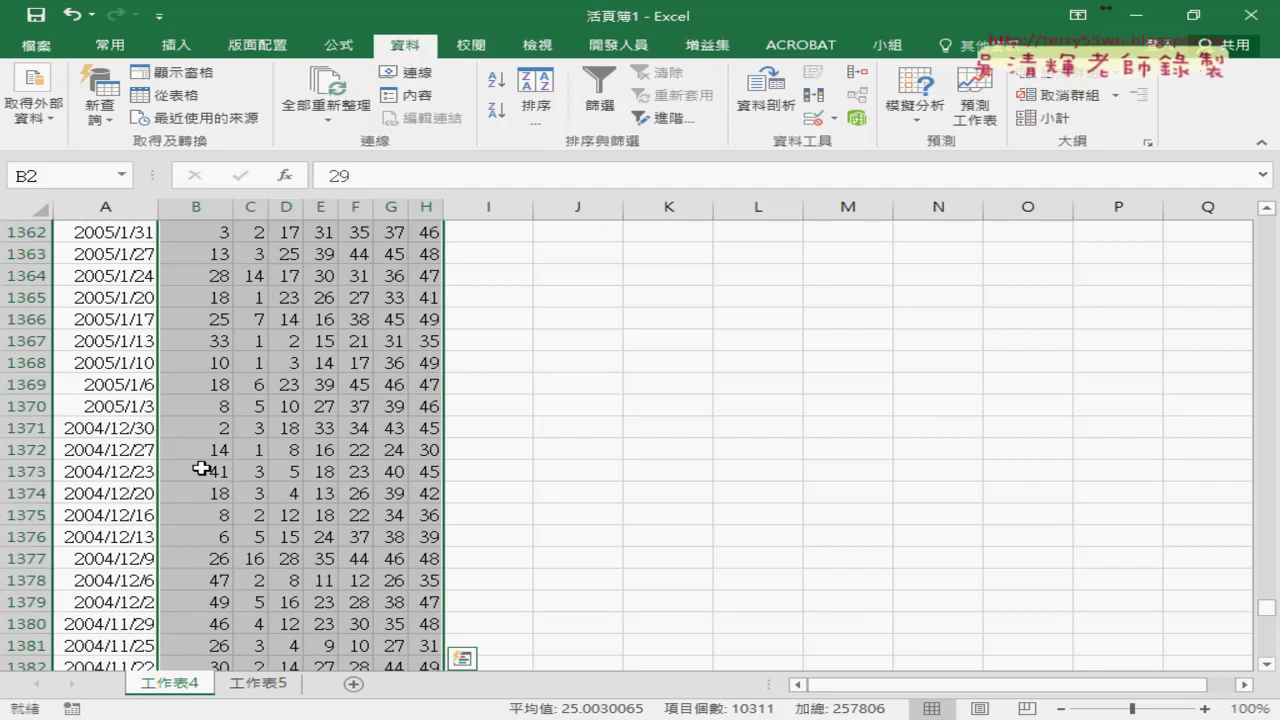
pyautogui.scroll(8, 350, 465)
pyautogui.moveTo(1266, 601); pyautogui.dragTo(1263, 203)
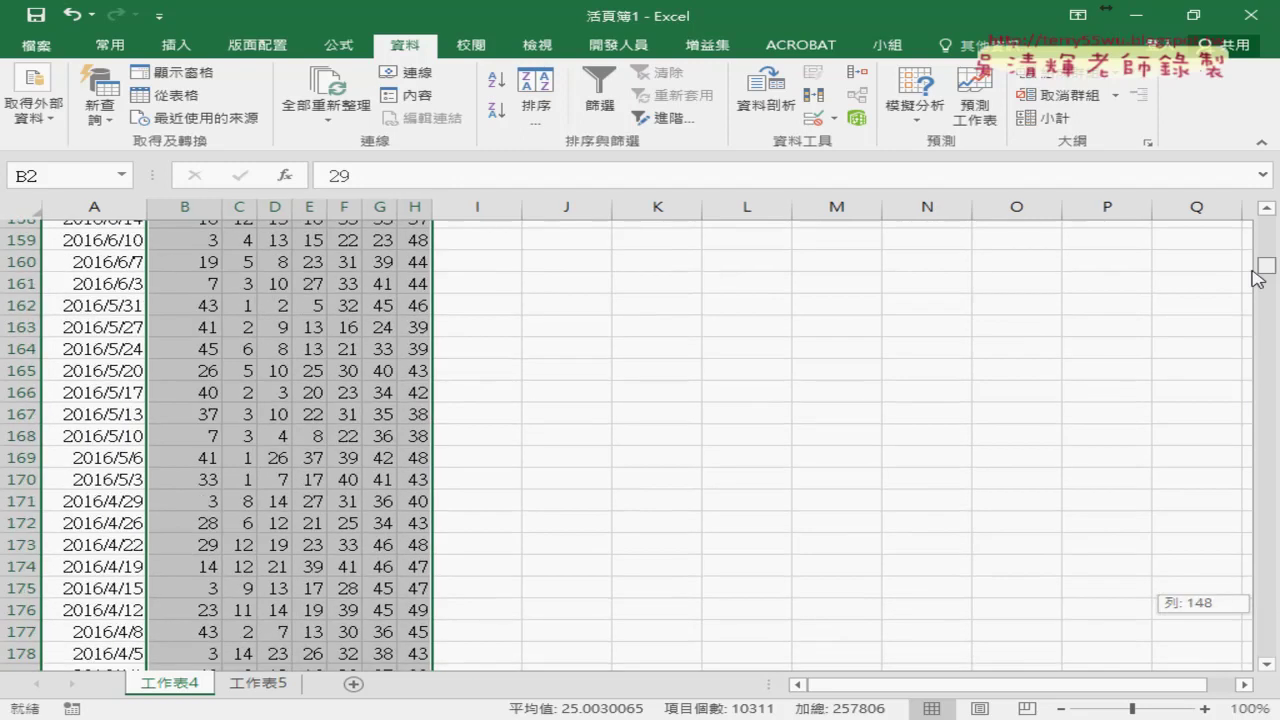
# - Name the selected range 開獎大樂透, correcting a mistyped character
pyautogui.click(75, 177)
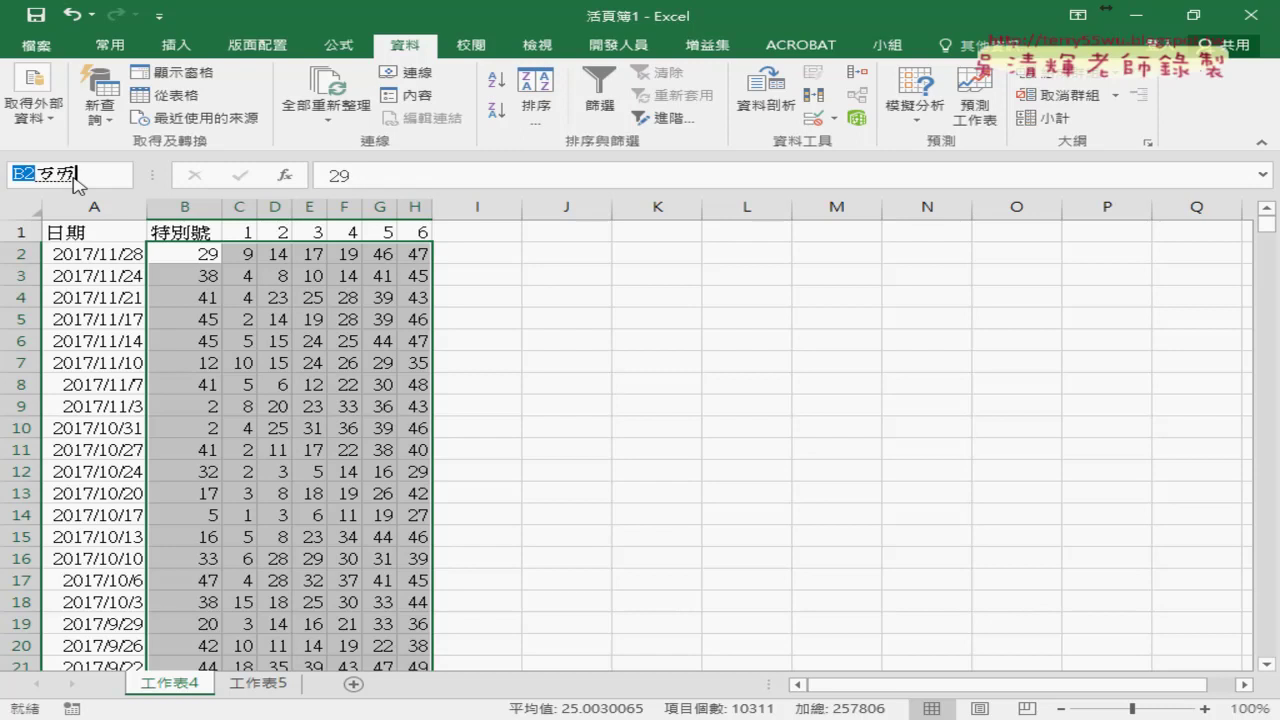
pyautogui.write('開')
pyautogui.write('獎')
pyautogui.write('太')
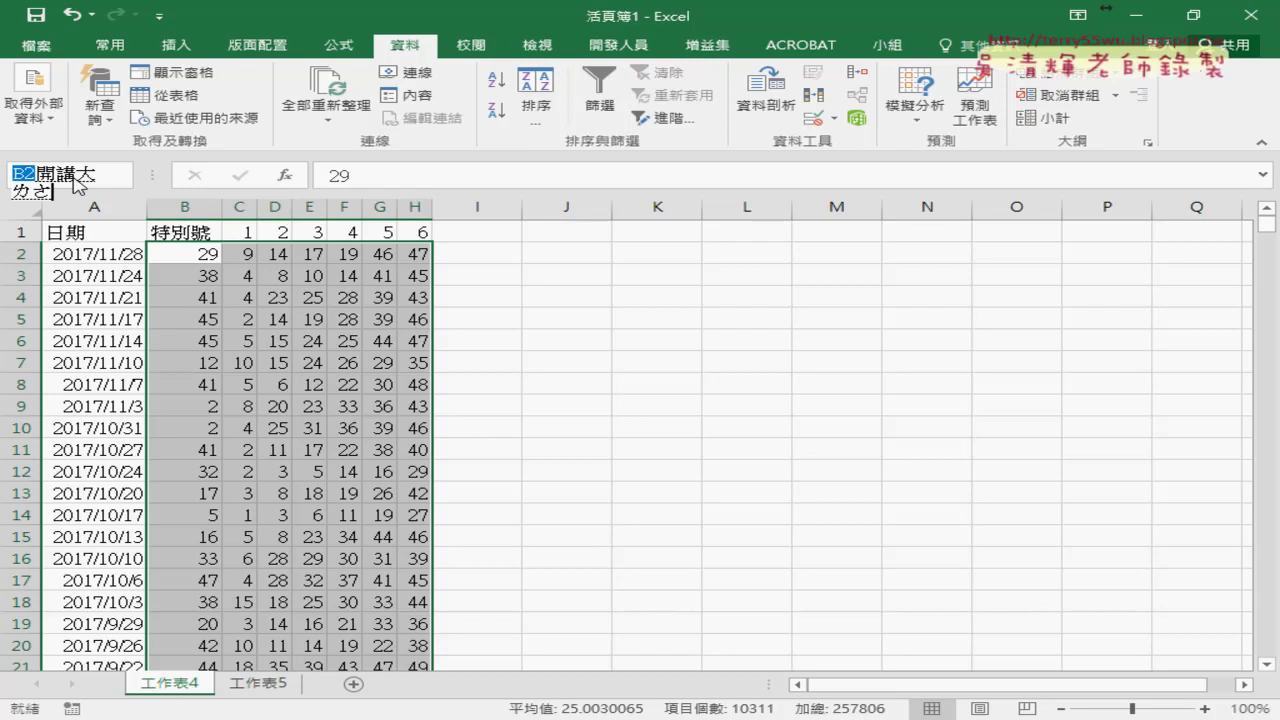
pyautogui.write('樂...')
pyautogui.press('Return')
pyautogui.press('Return')
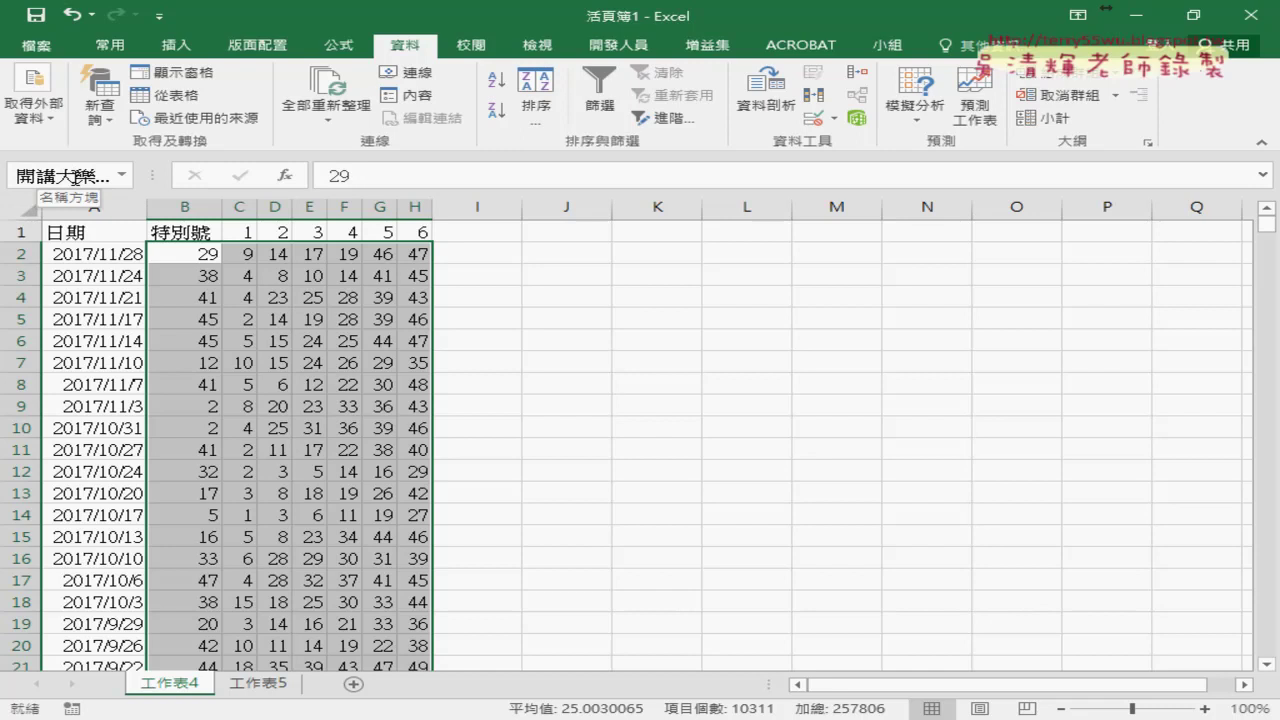
pyautogui.click(45, 175)
pyautogui.moveTo(27, 175); pyautogui.dragTo(52, 174)
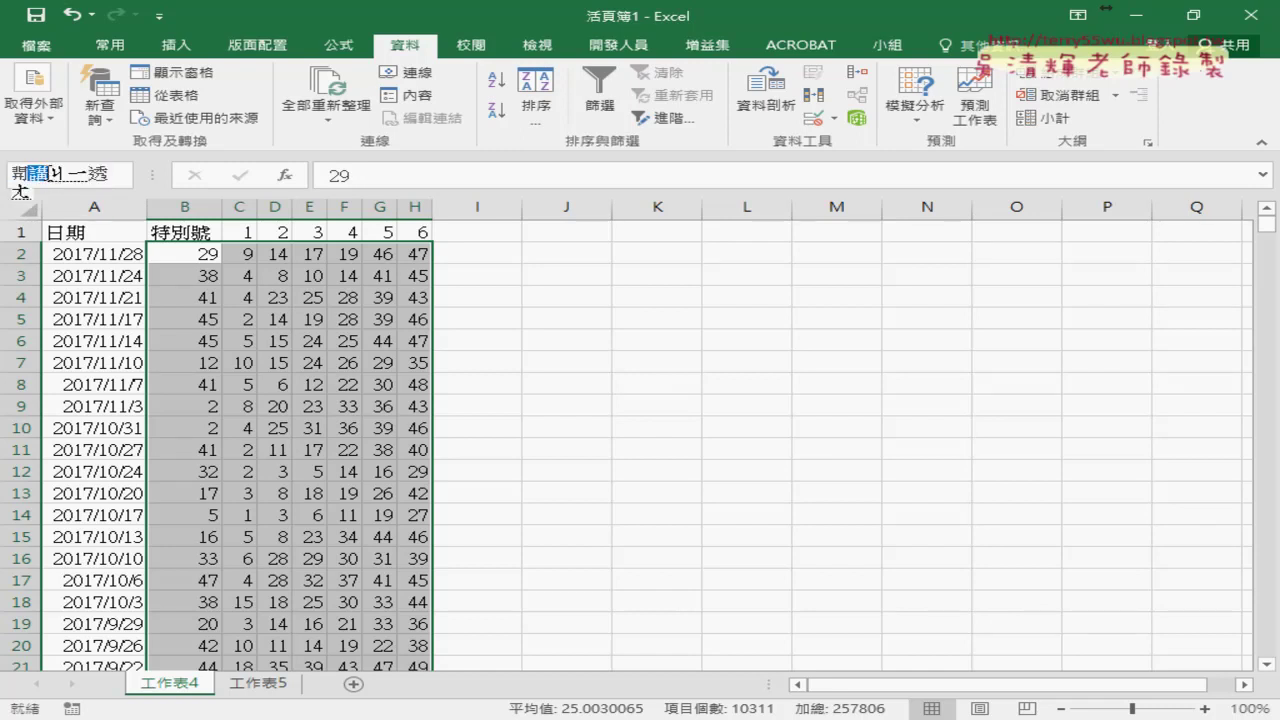
pyautogui.write('獎大樂...')
pyautogui.press('Return')
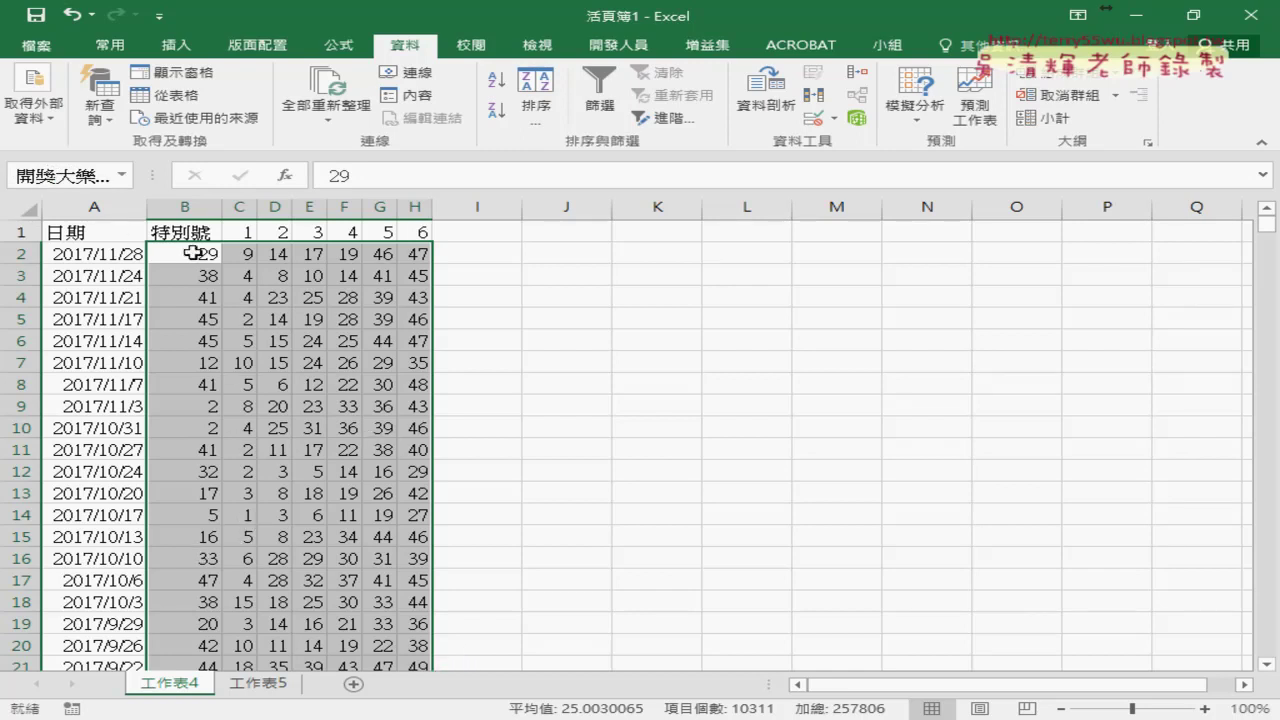
# - Enter =COUNTIF(開獎大樂透,A2) in B2 on 工作表5
pyautogui.click(258, 683)
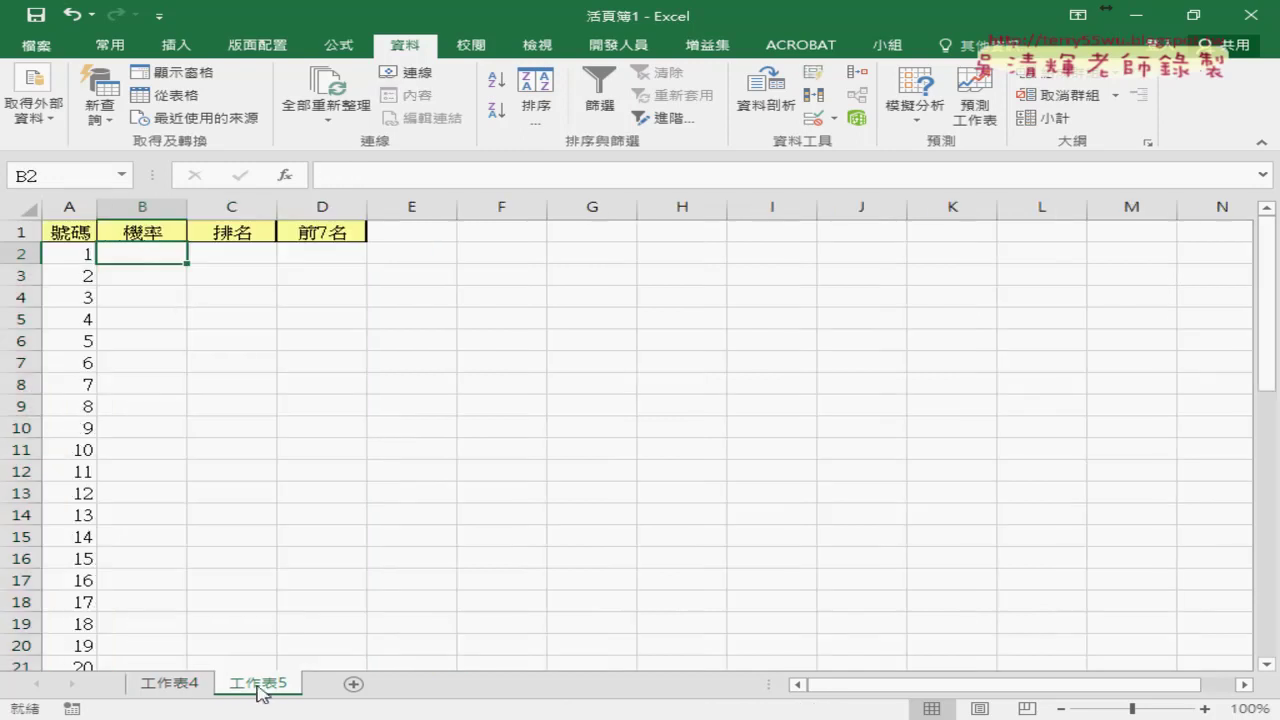
pyautogui.write('=')
pyautogui.click(300, 178)
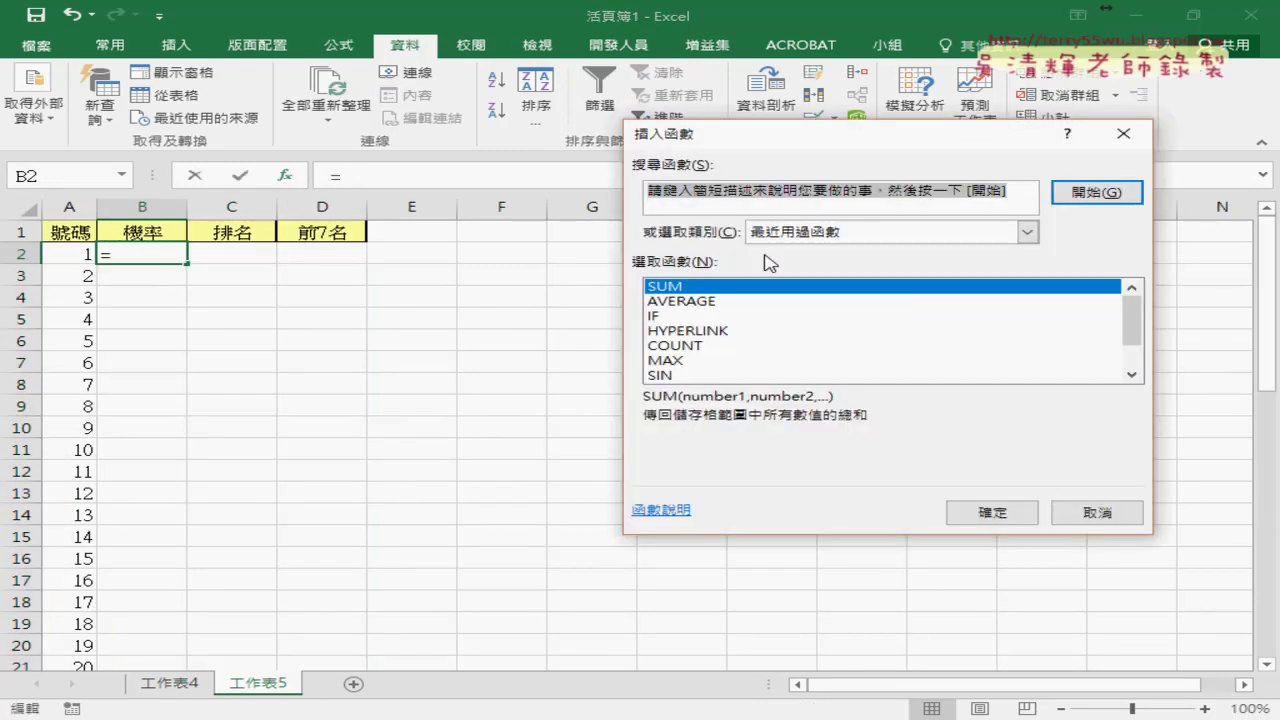
pyautogui.click(1027, 232)
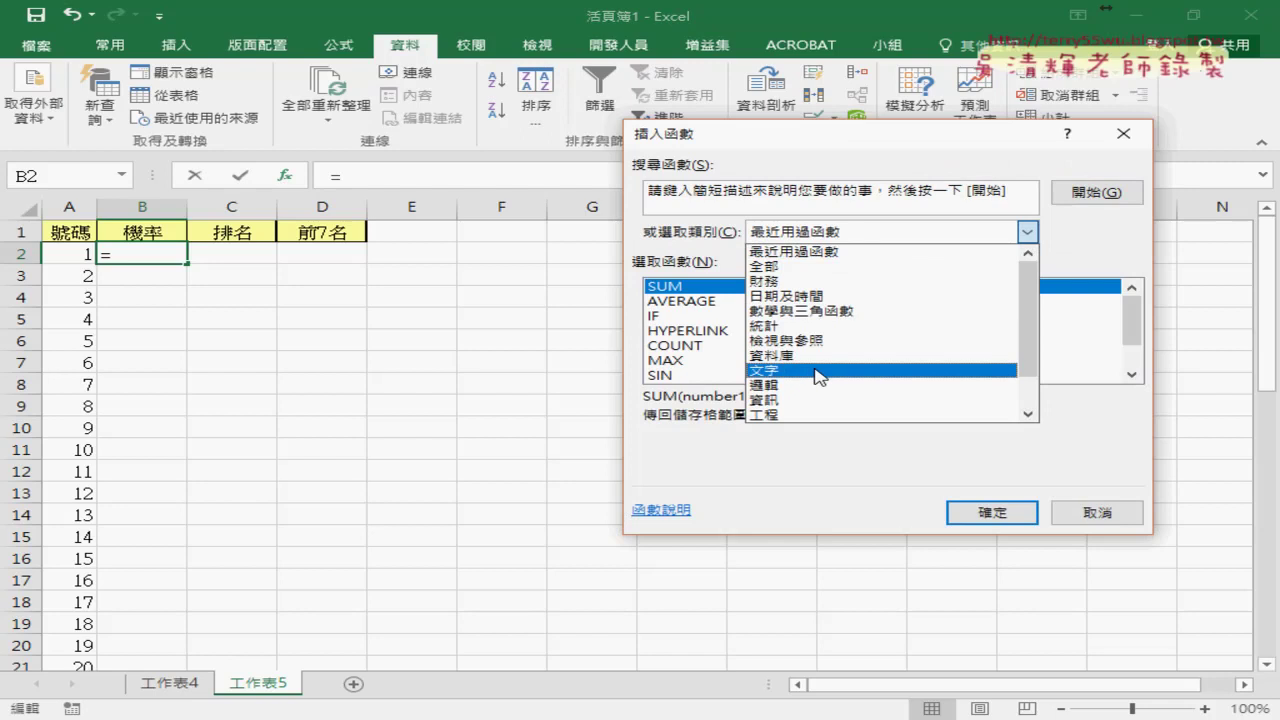
pyautogui.click(822, 327)
pyautogui.moveTo(1130, 306); pyautogui.dragTo(1133, 316)
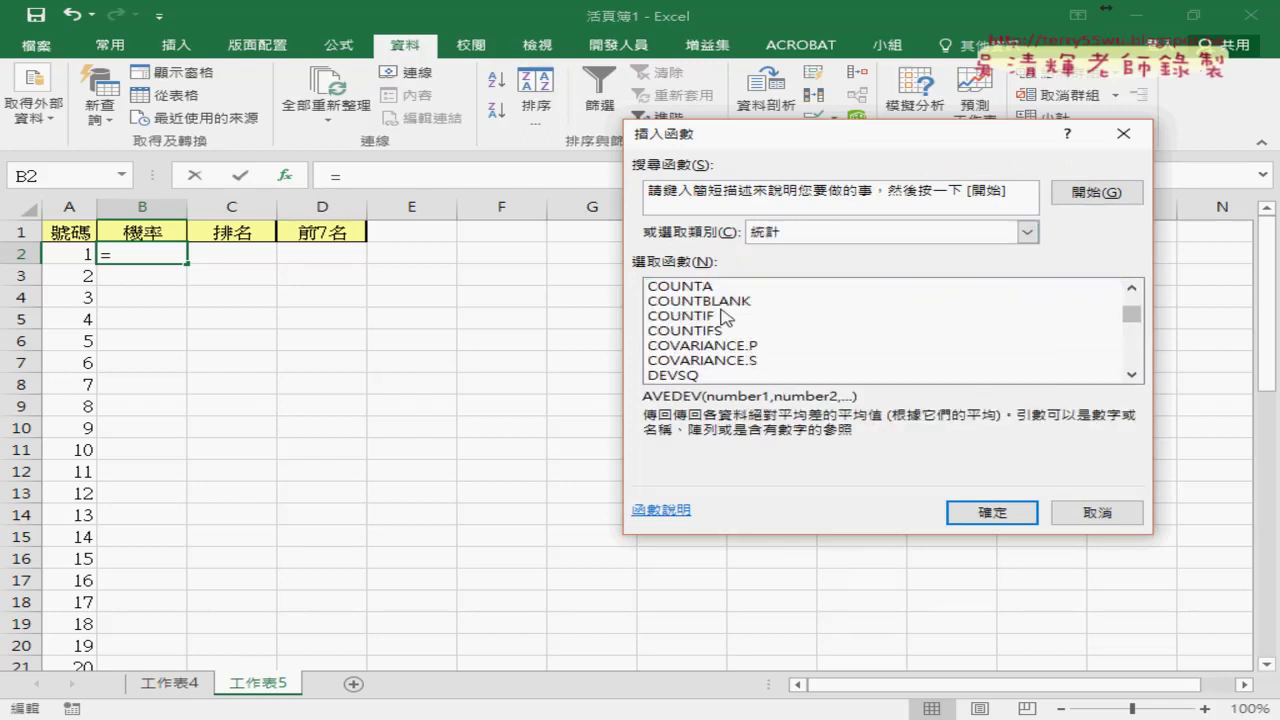
pyautogui.doubleClick(780, 316)
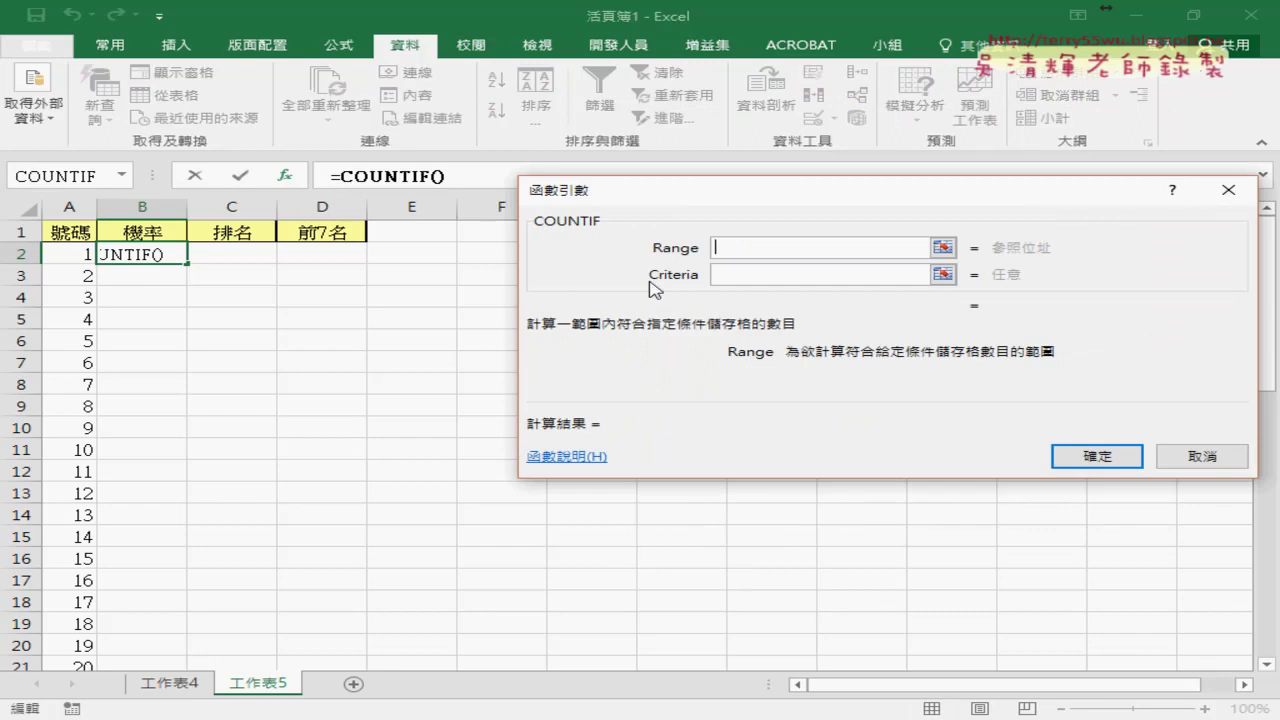
pyautogui.press('F3')
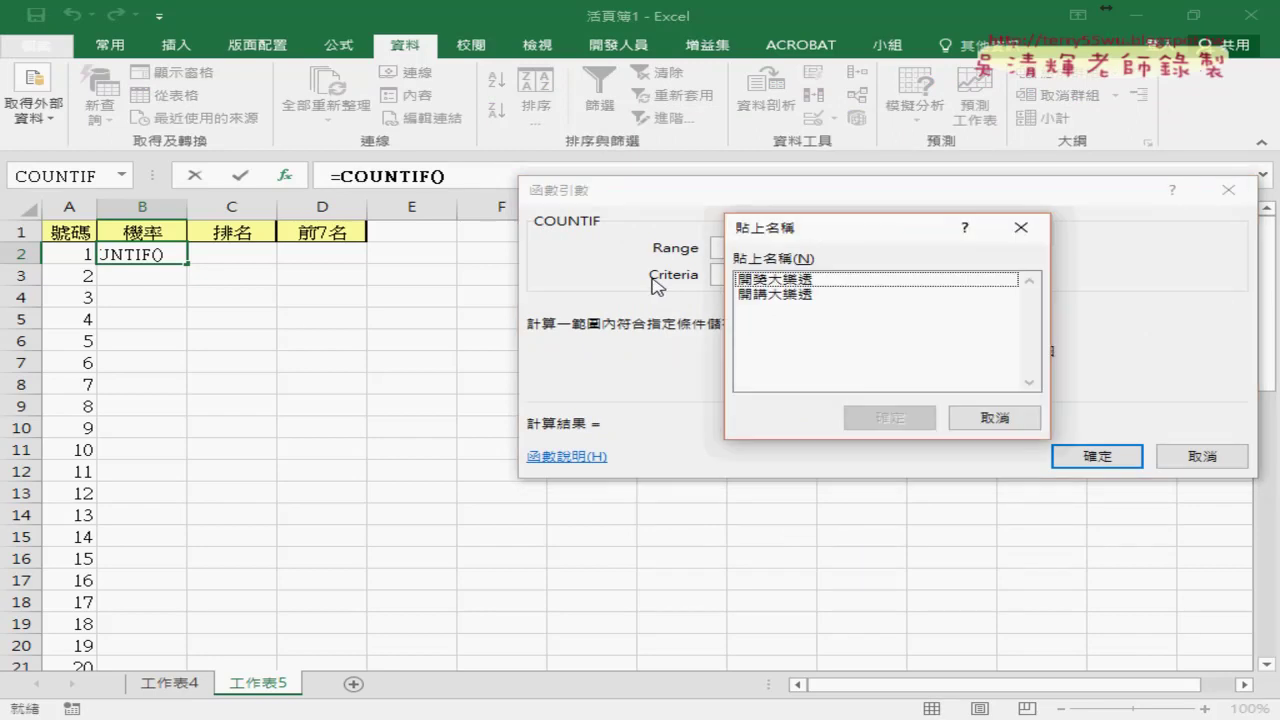
pyautogui.click(783, 282)
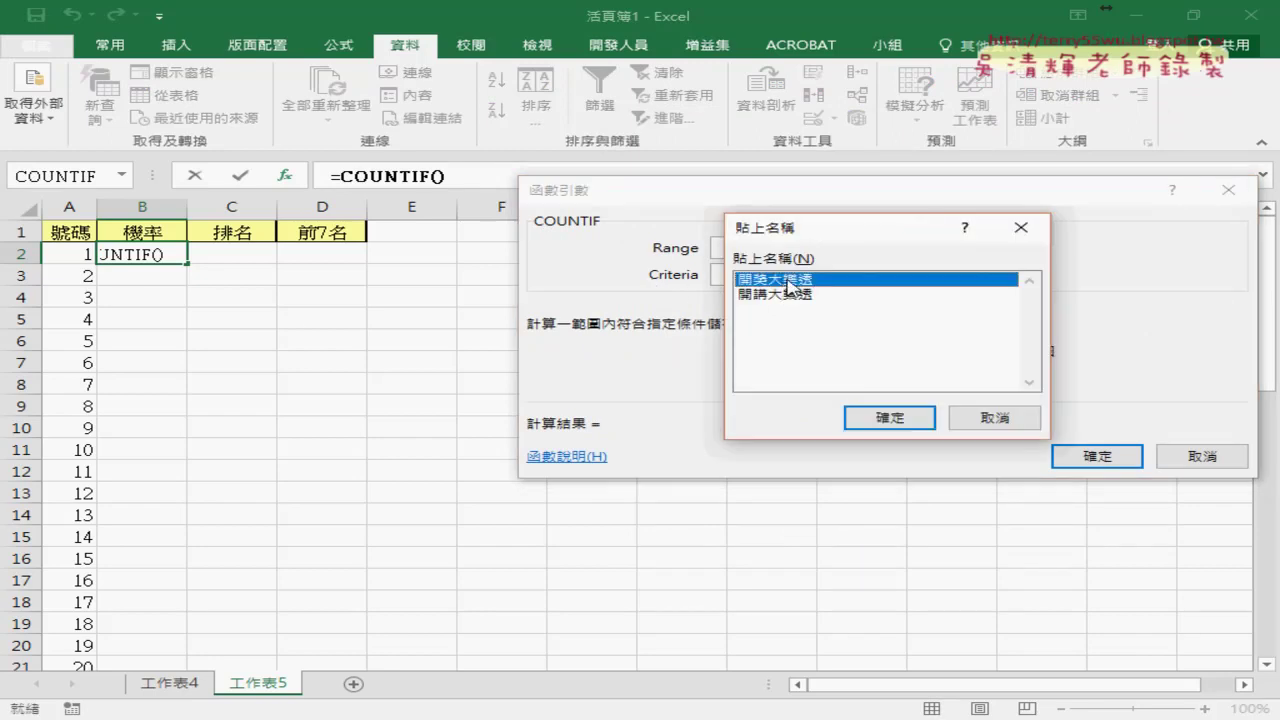
pyautogui.doubleClick(790, 281)
pyautogui.press('Tab')
pyautogui.click(80, 254)
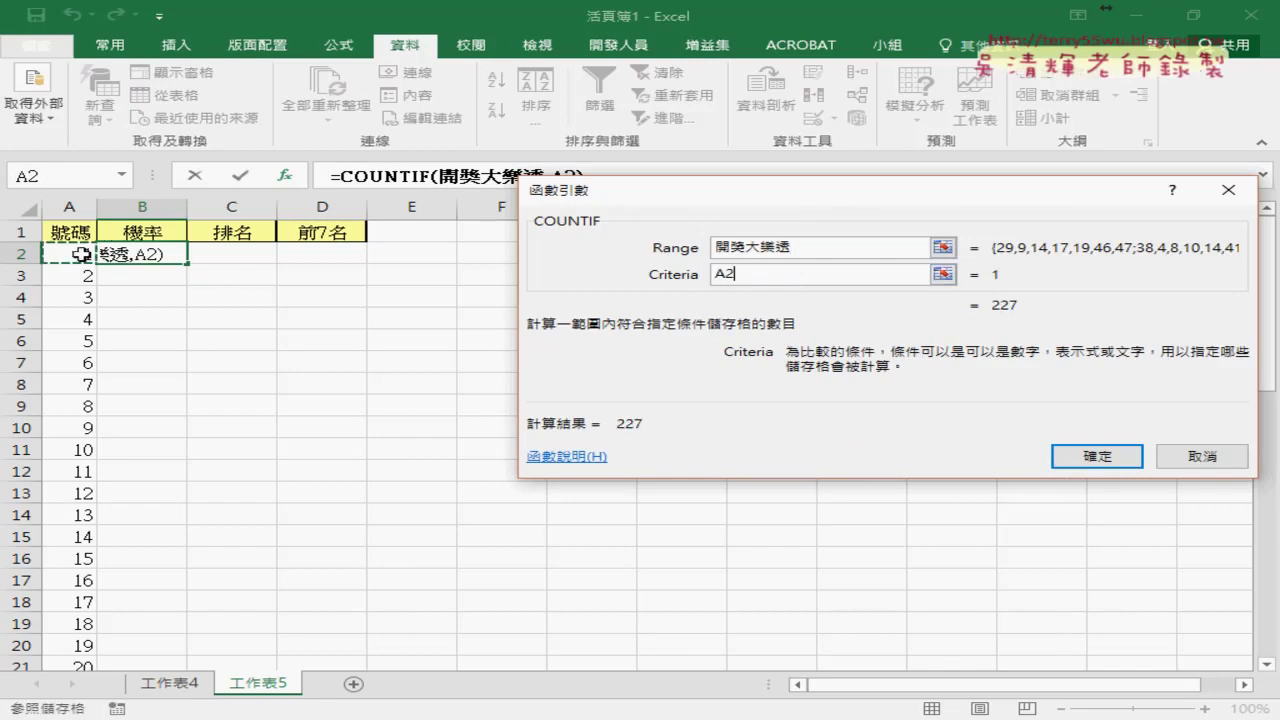
pyautogui.click(1110, 465)
# - Divide the count by COUNT(開獎大樂透) to get number 1's probability
pyautogui.click(586, 174)
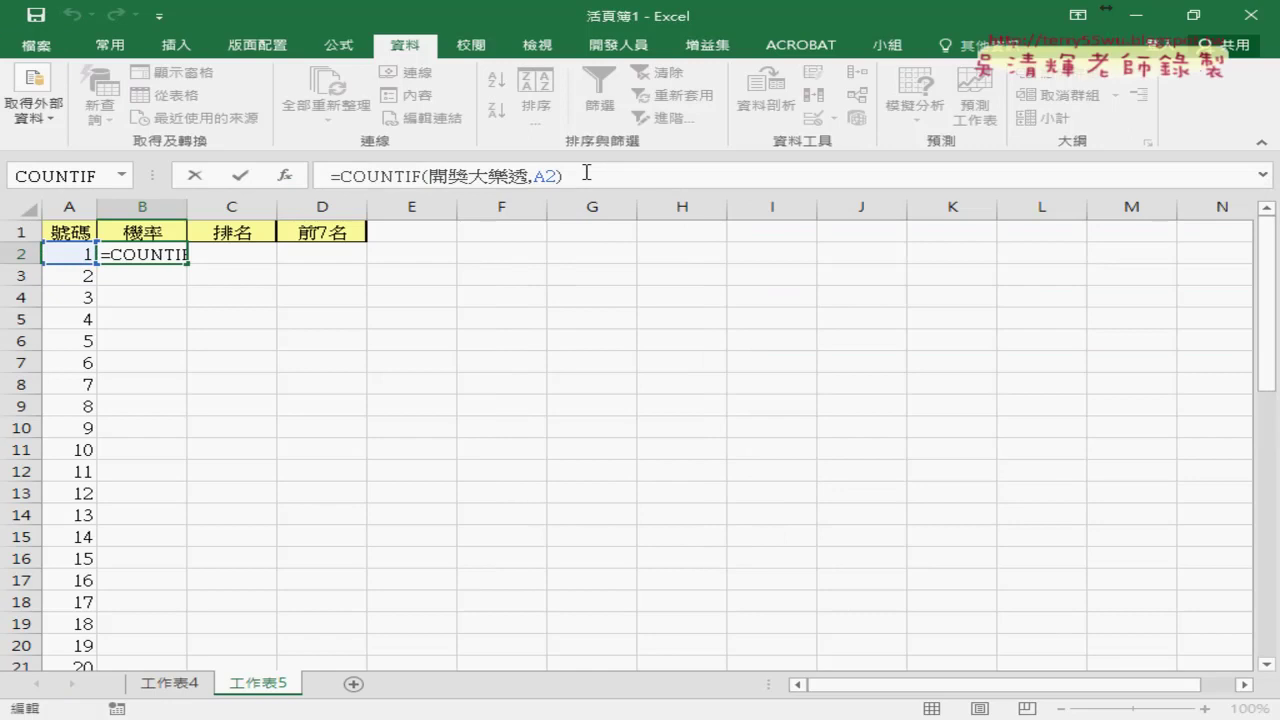
pyautogui.write('/')
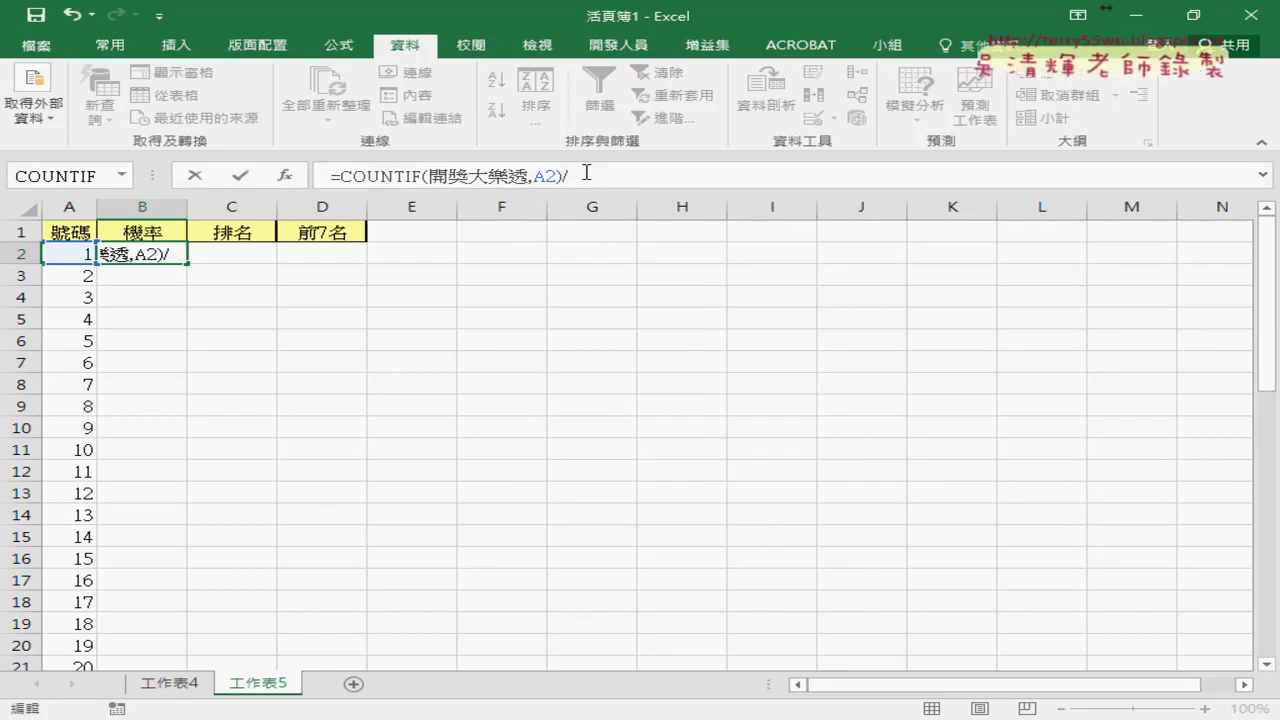
pyautogui.moveTo(346, 175); pyautogui.dragTo(556, 176)
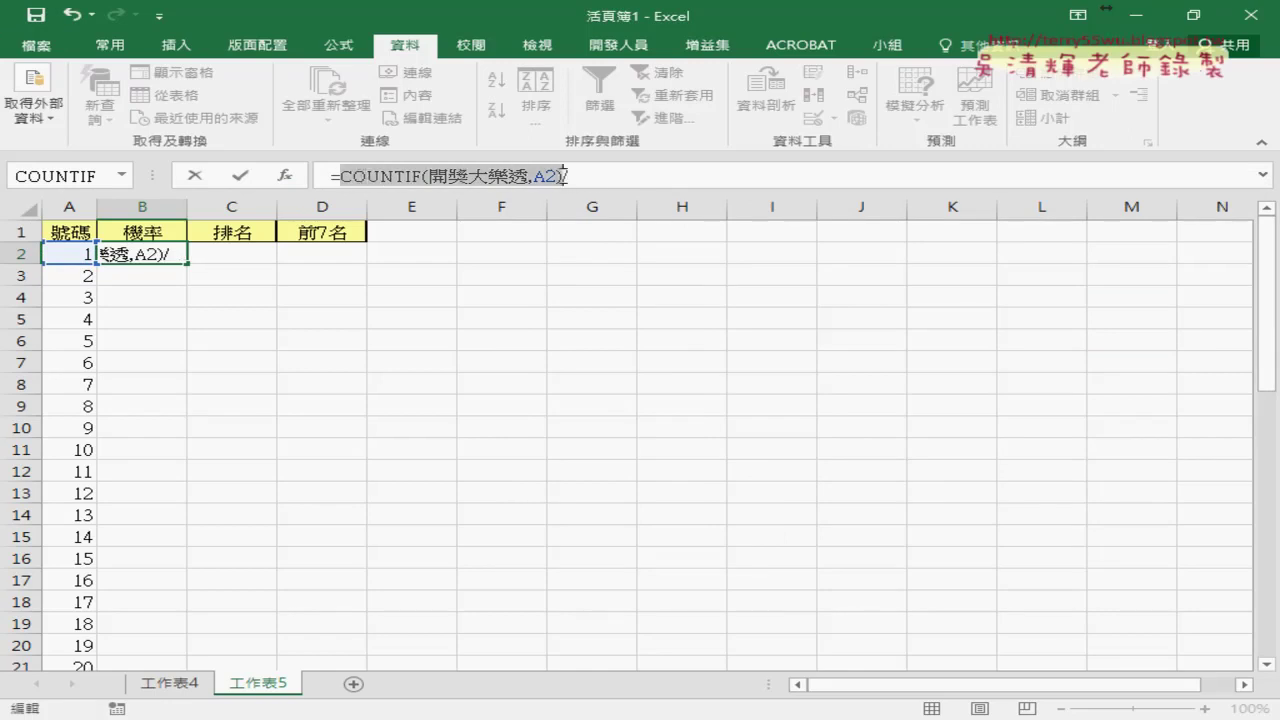
pyautogui.hotkey('ctrl', 'c')
pyautogui.press('End')
pyautogui.hotkey('ctrl', 'v')
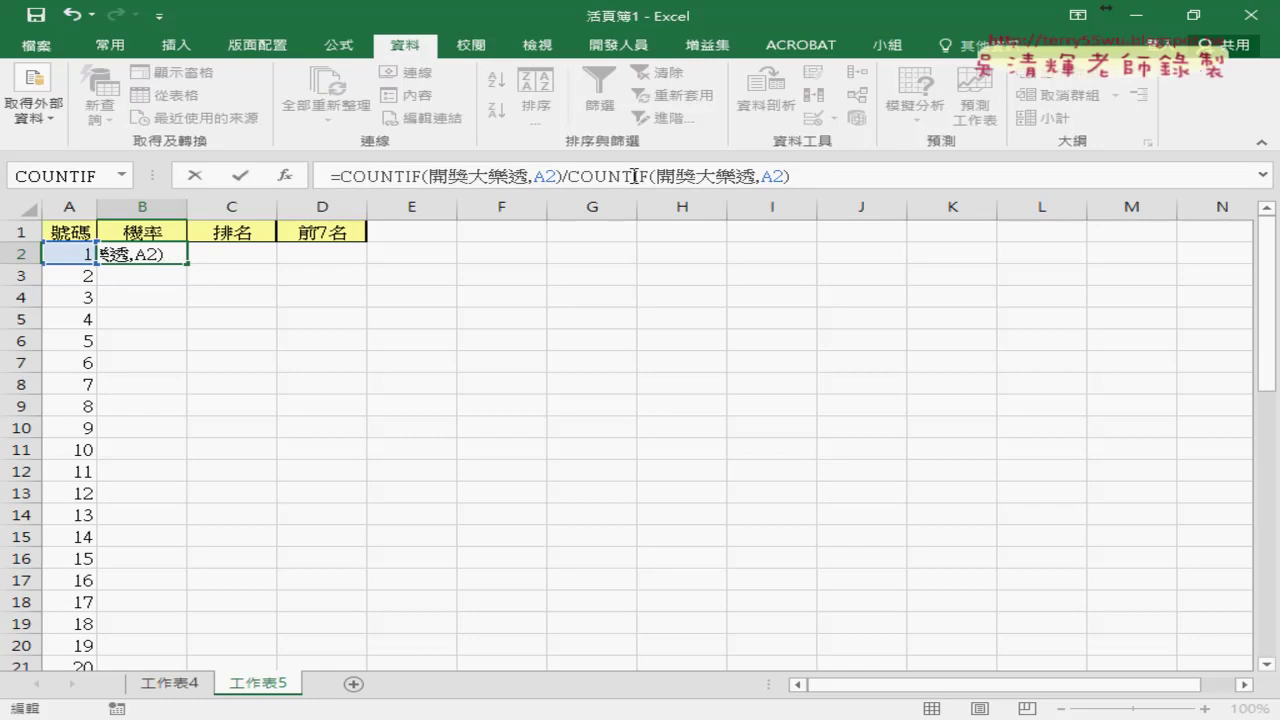
pyautogui.moveTo(634, 176); pyautogui.dragTo(650, 176)
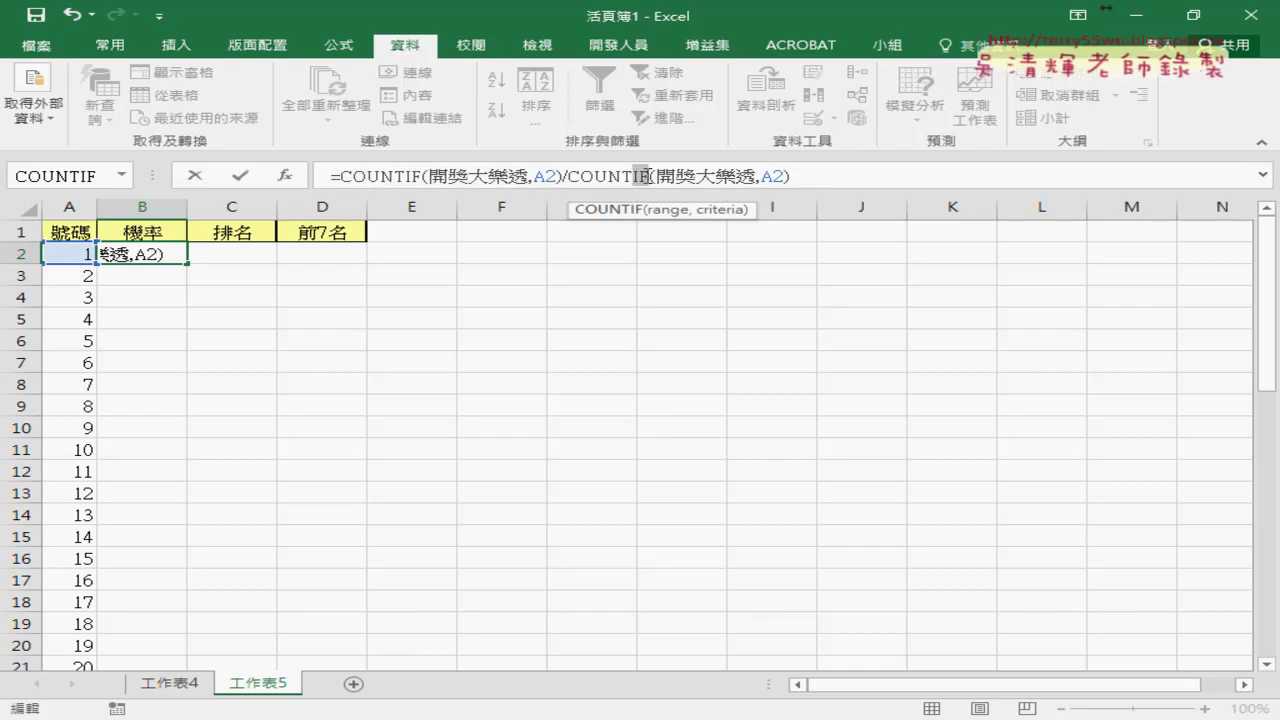
pyautogui.press('BackSpace')
pyautogui.moveTo(741, 182); pyautogui.dragTo(764, 181)
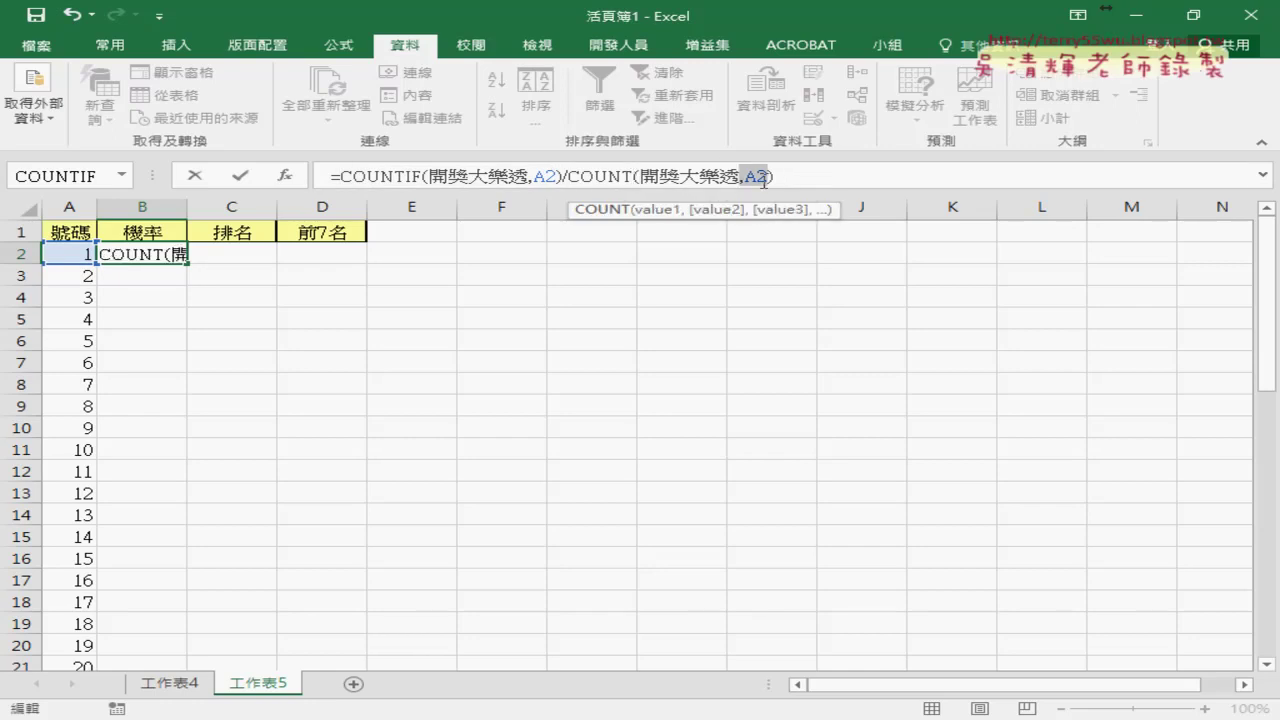
pyautogui.press('BackSpace')
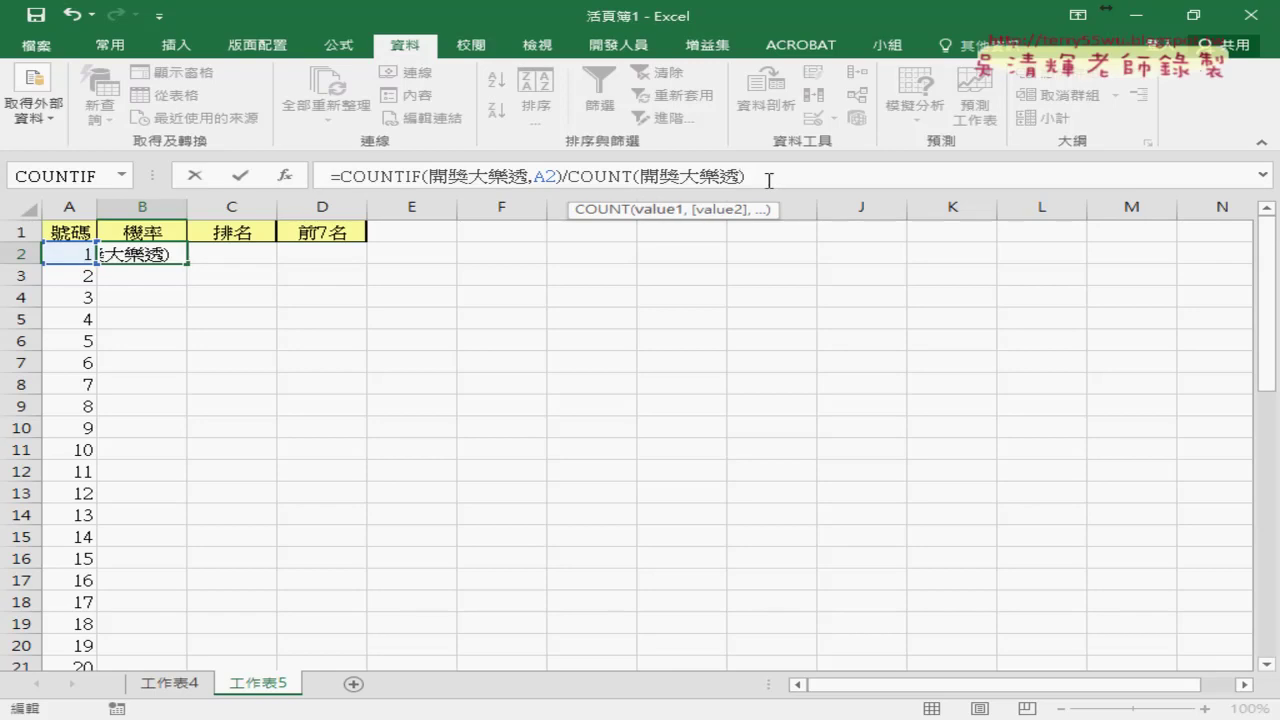
pyautogui.click(240, 176)
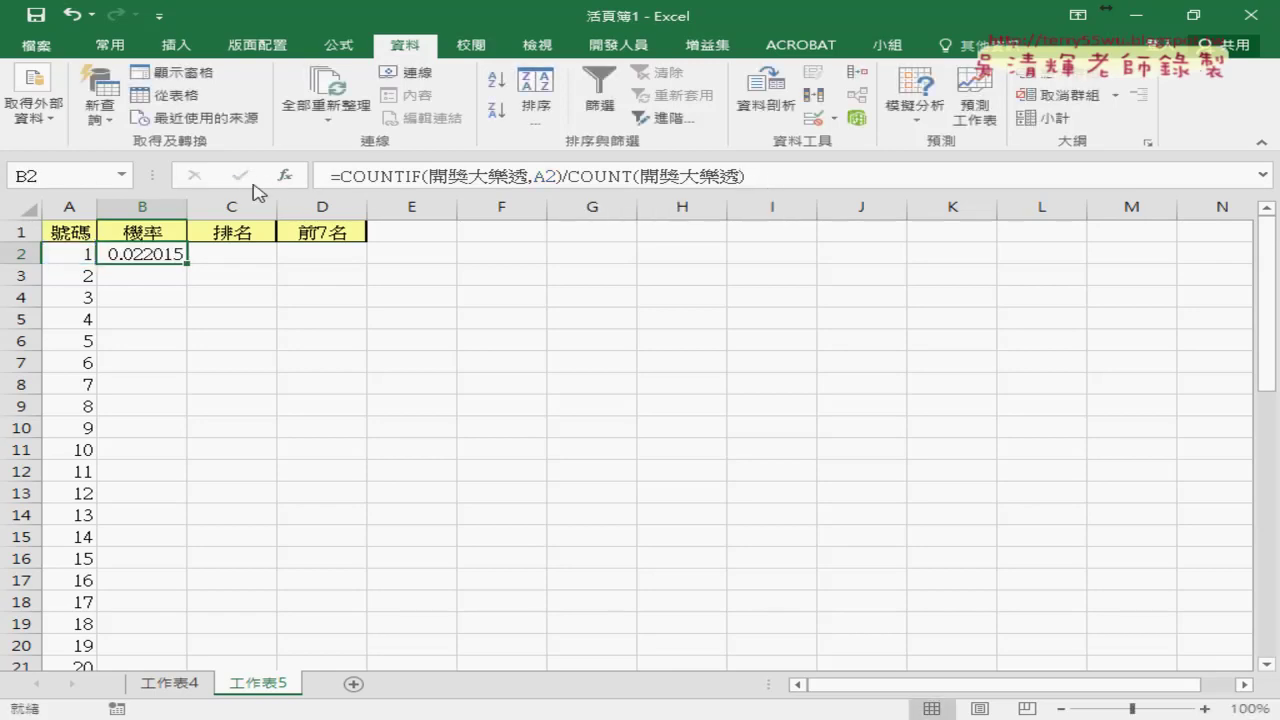
# - Give B2 the custom format ????? / 10000 and fill the formula down to number 49
pyautogui.rightClick(148, 252)
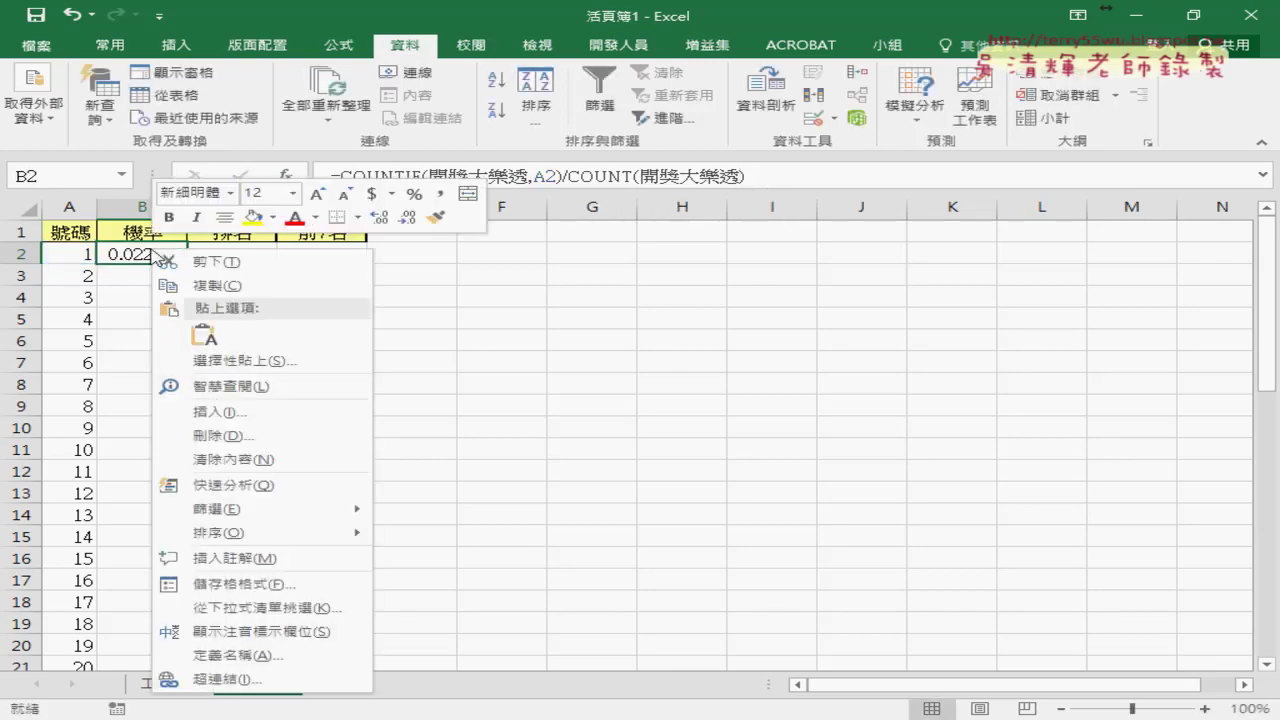
pyautogui.click(266, 585)
pyautogui.moveTo(403, 182); pyautogui.dragTo(723, 133)
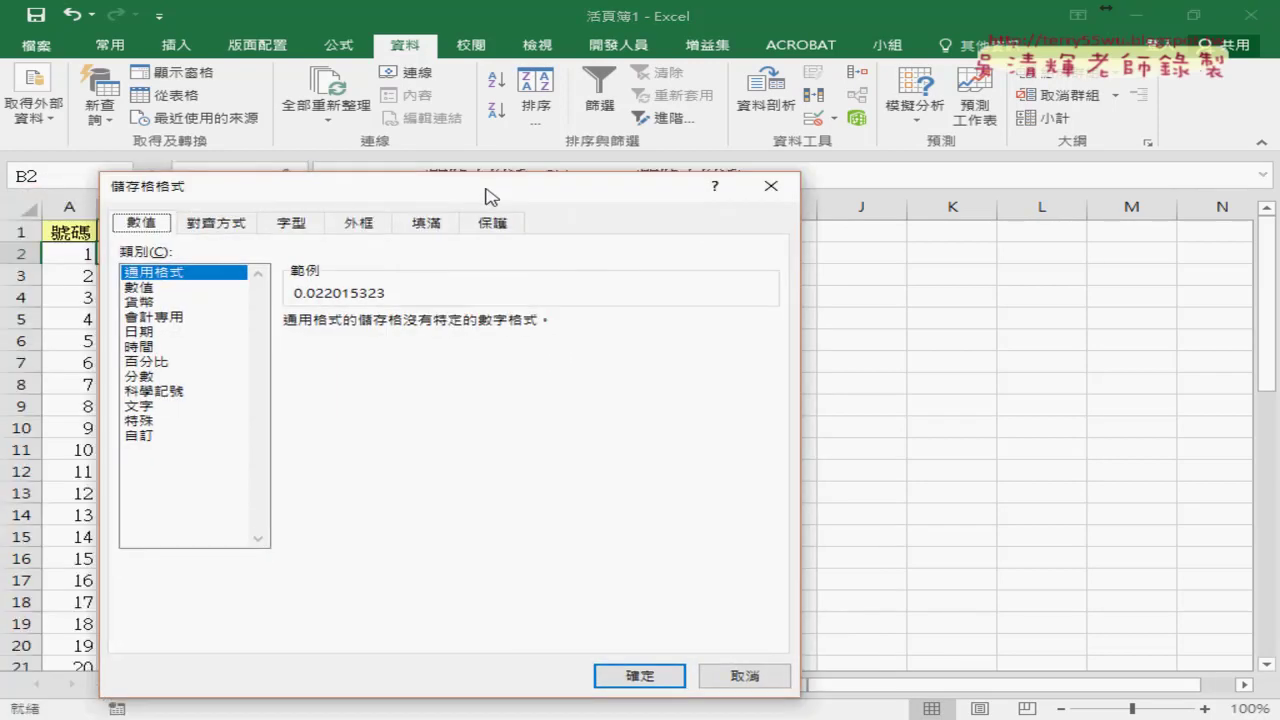
pyautogui.click(394, 372)
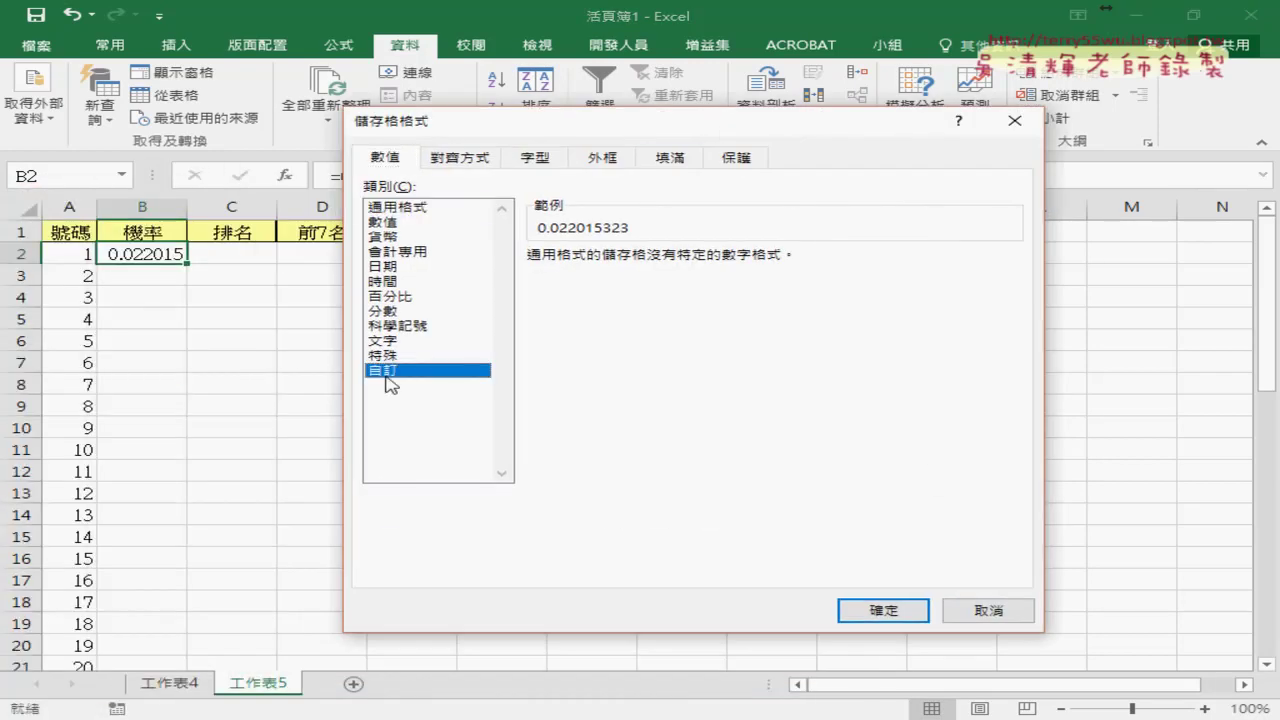
pyautogui.doubleClick(621, 275)
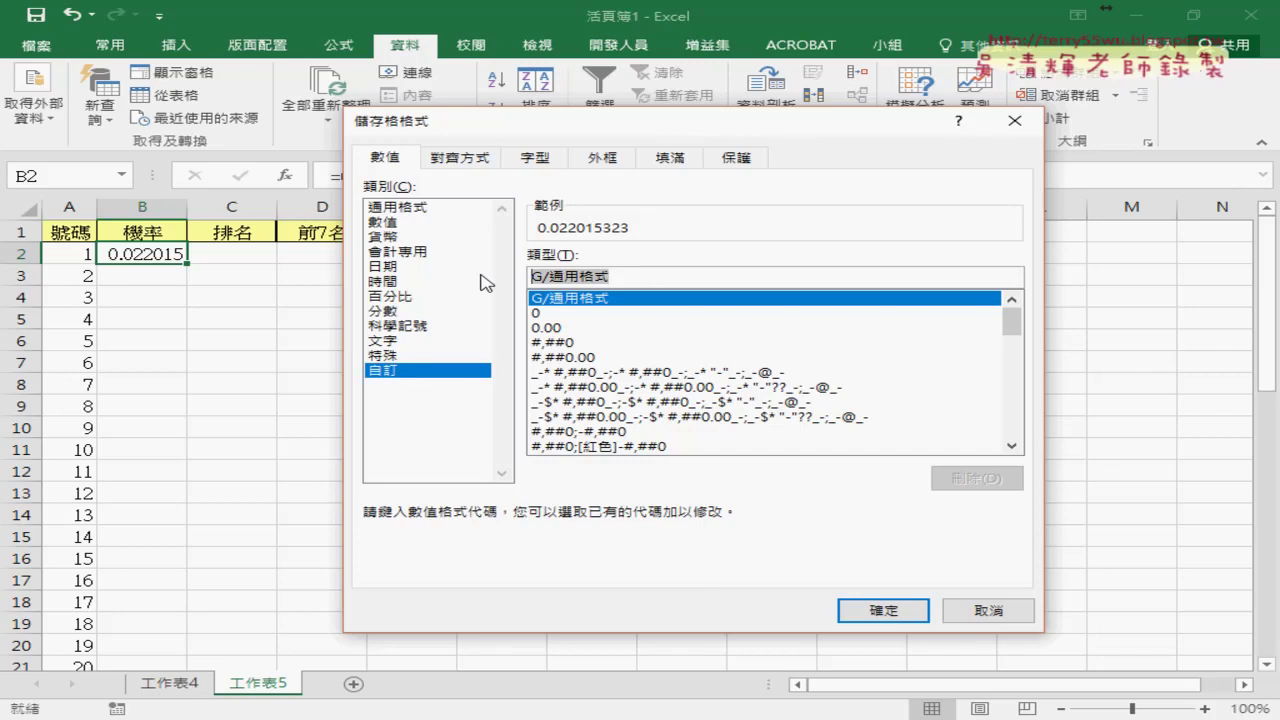
pyautogui.write('??')
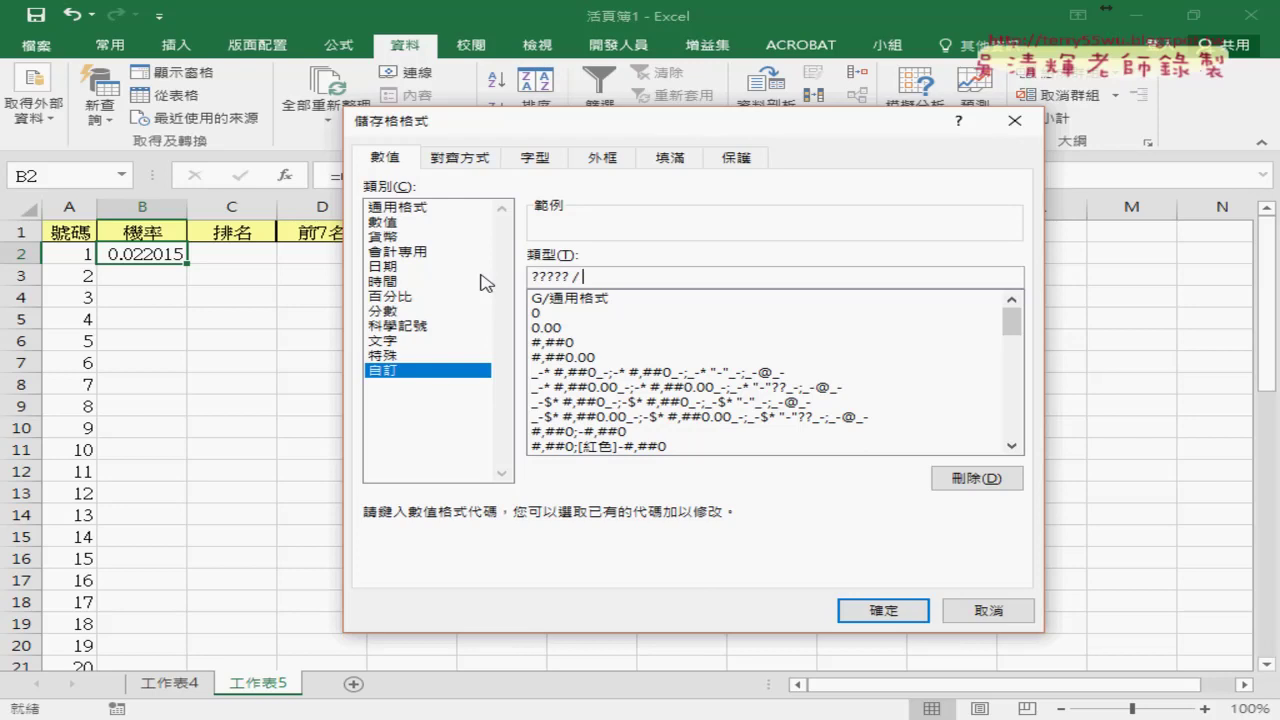
pyautogui.write(' / 1000')
pyautogui.write('0')
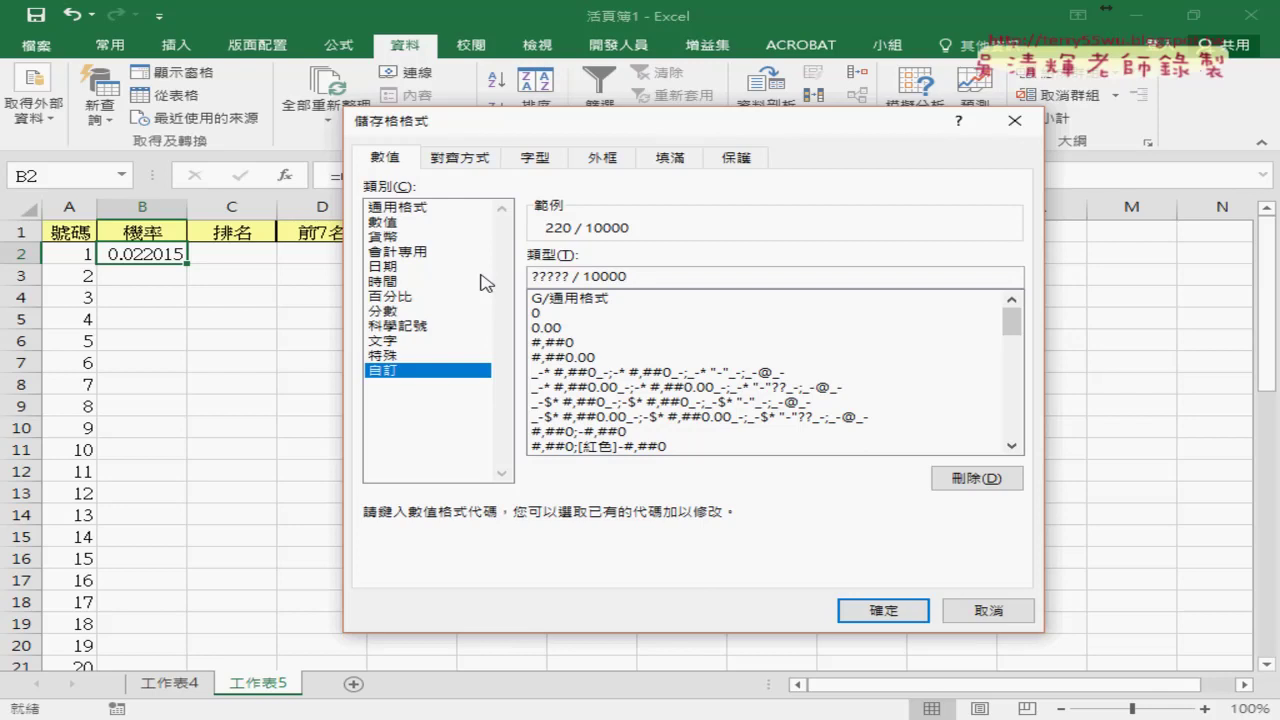
pyautogui.click(884, 612)
pyautogui.doubleClick(231, 264)
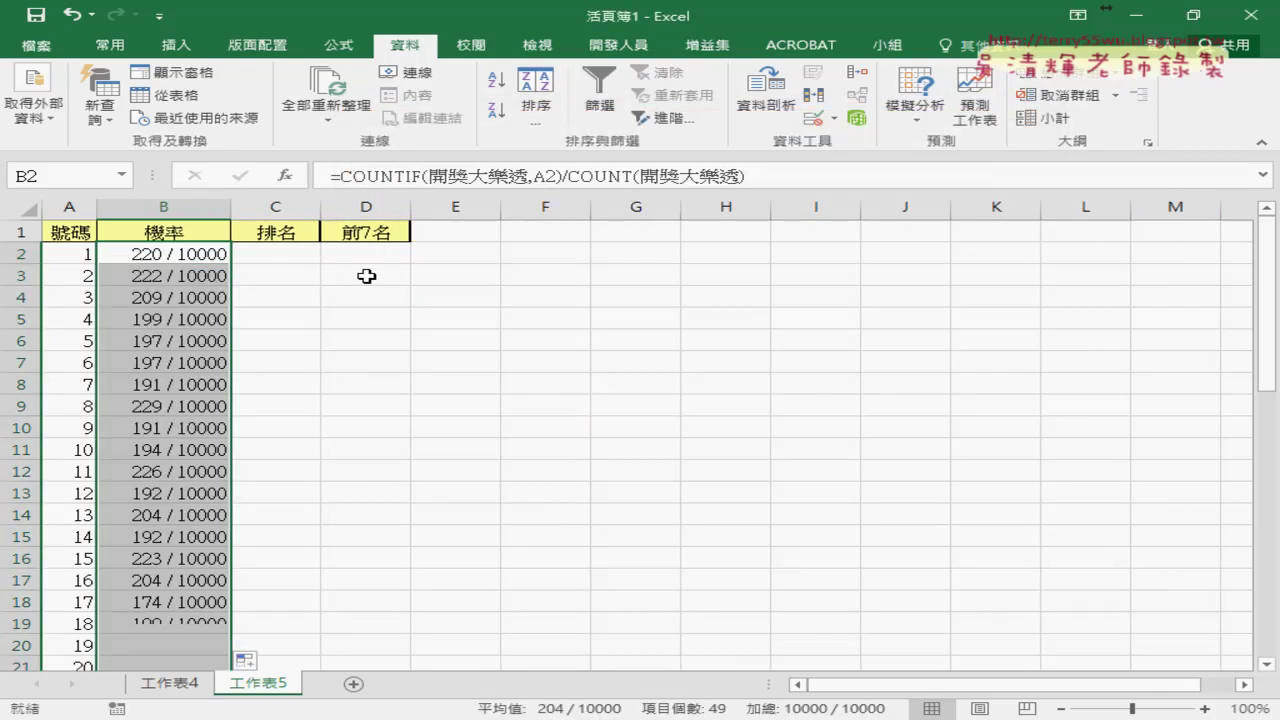
pyautogui.click(302, 250)
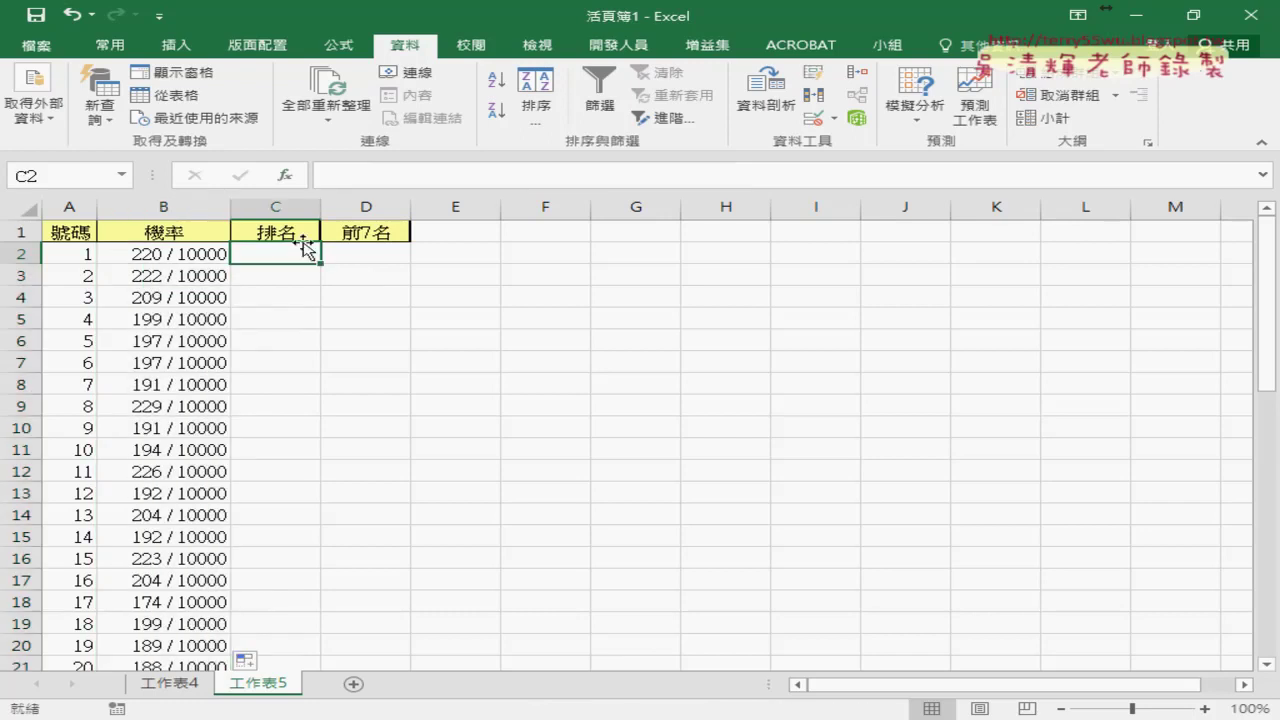
# - Rank each probability in column C with RANK.EQ against the locked range B2:B50
pyautogui.click(294, 182)
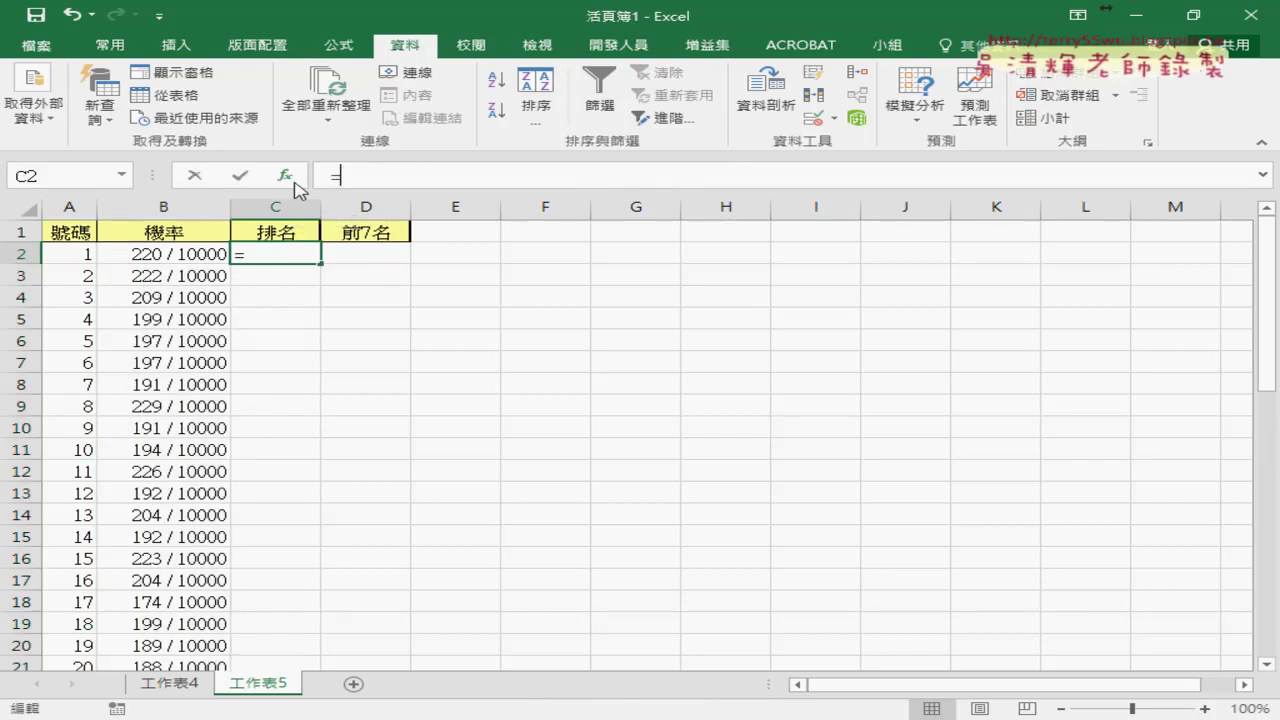
pyautogui.moveTo(1135, 312); pyautogui.dragTo(1139, 356)
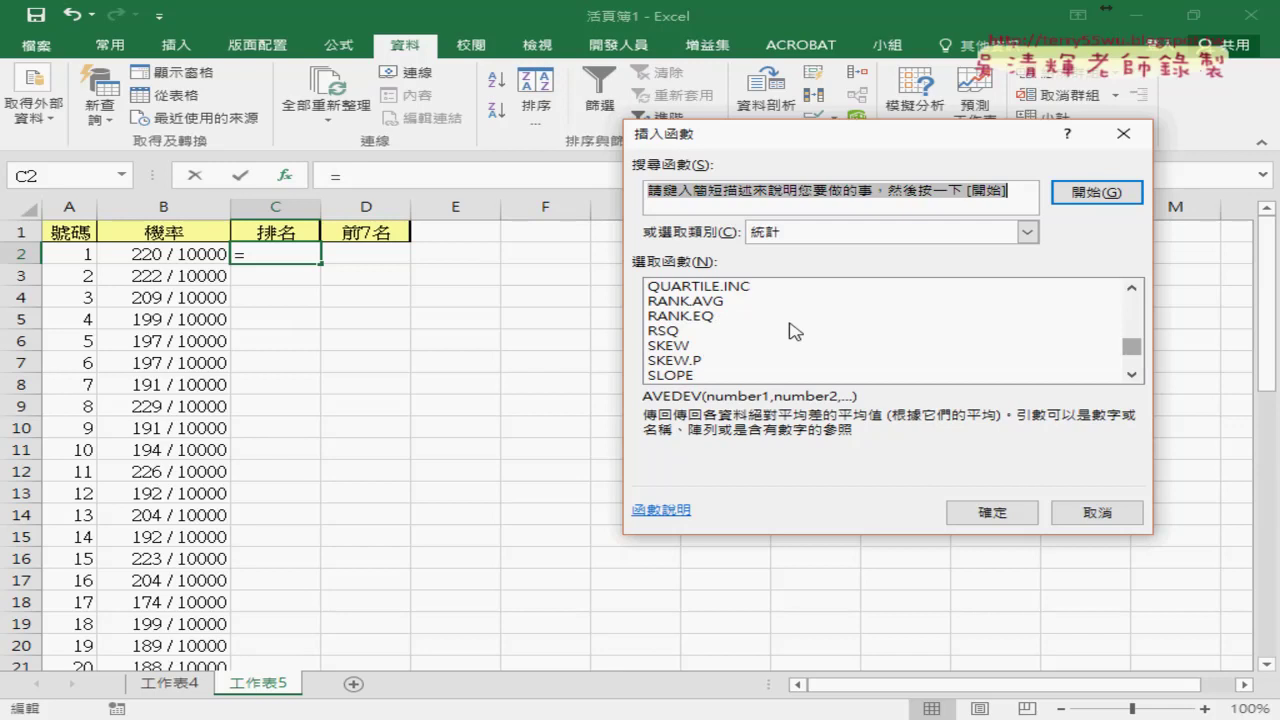
pyautogui.doubleClick(706, 316)
pyautogui.click(165, 254)
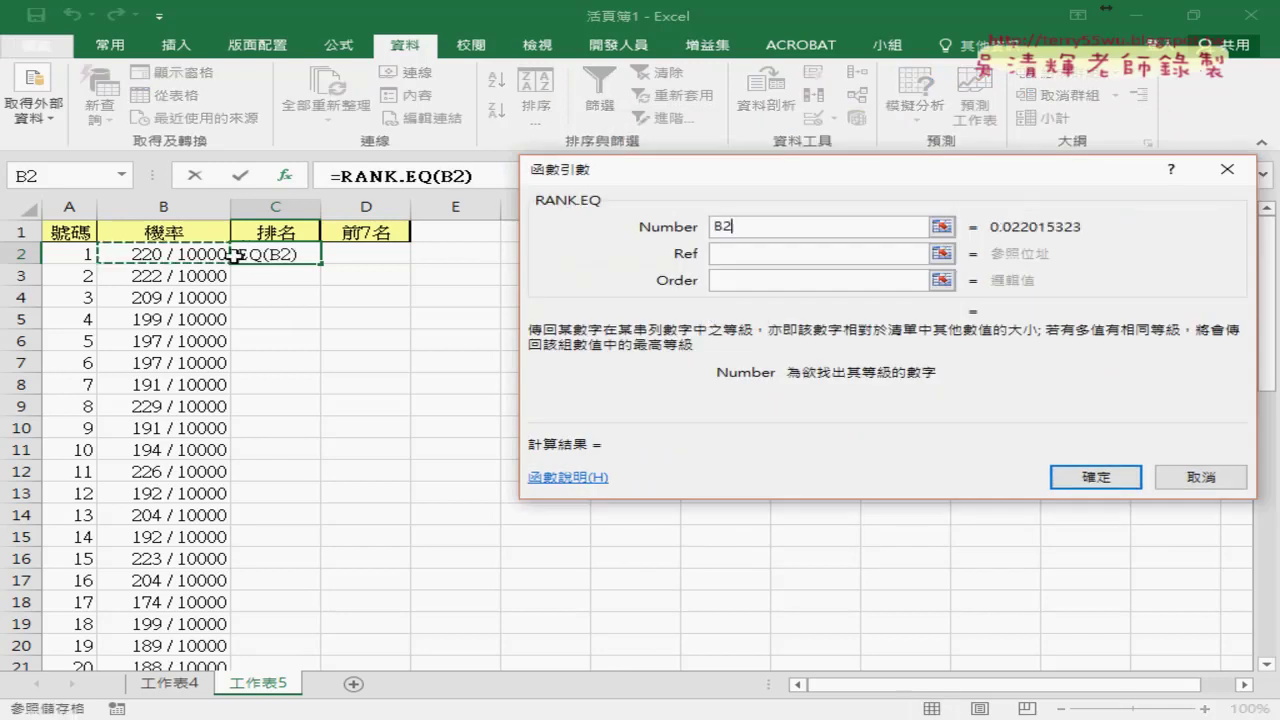
pyautogui.click(730, 258)
pyautogui.click(186, 254)
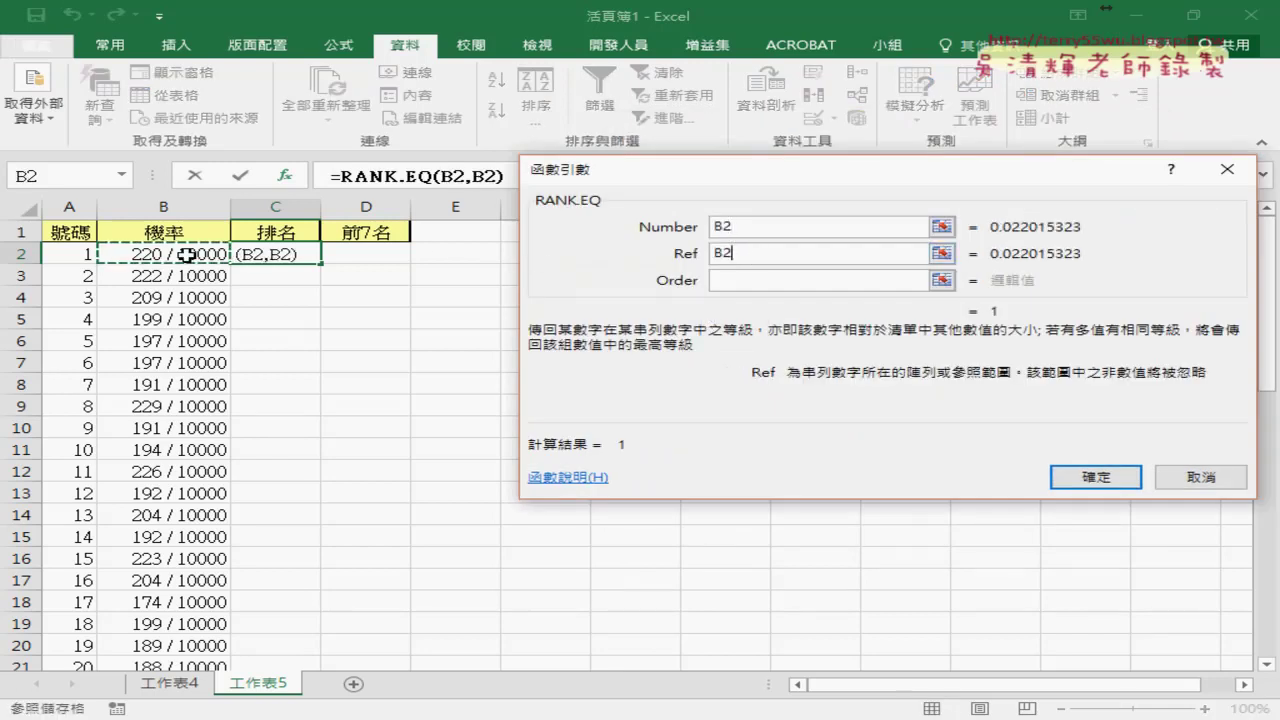
pyautogui.hotkey('ctrl', 'shift', 'Down')
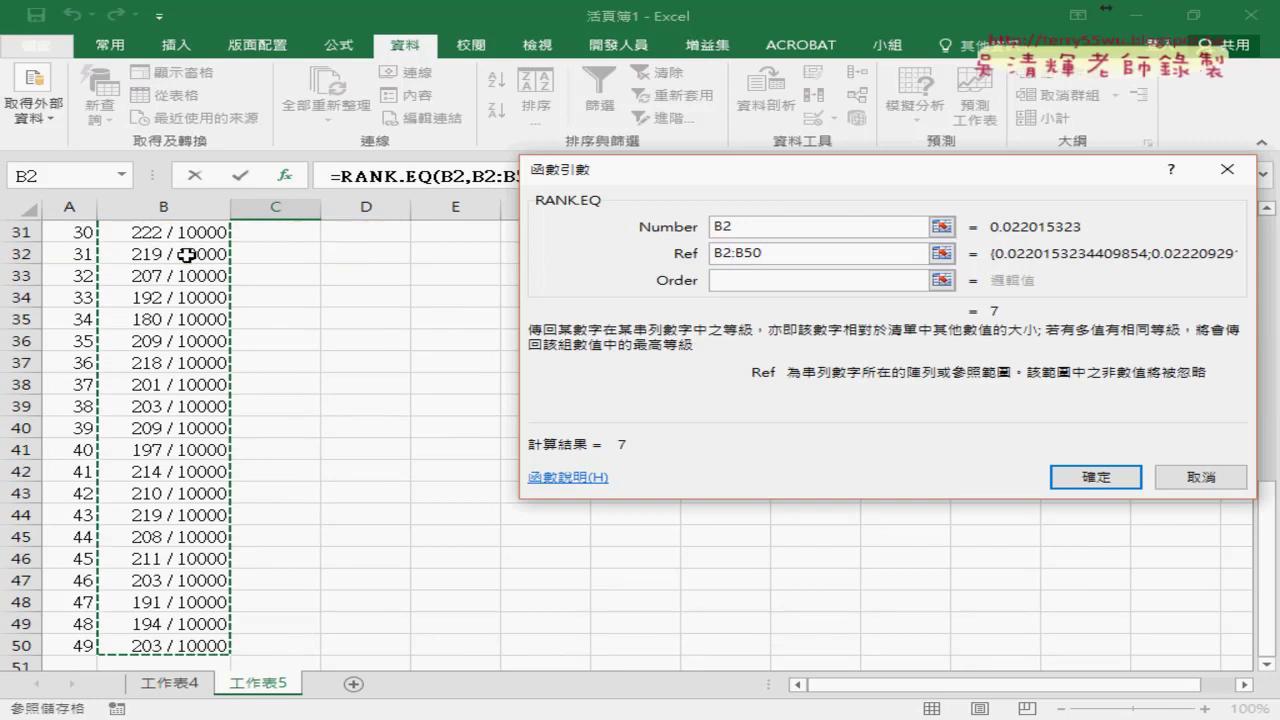
pyautogui.moveTo(792, 258); pyautogui.dragTo(672, 260)
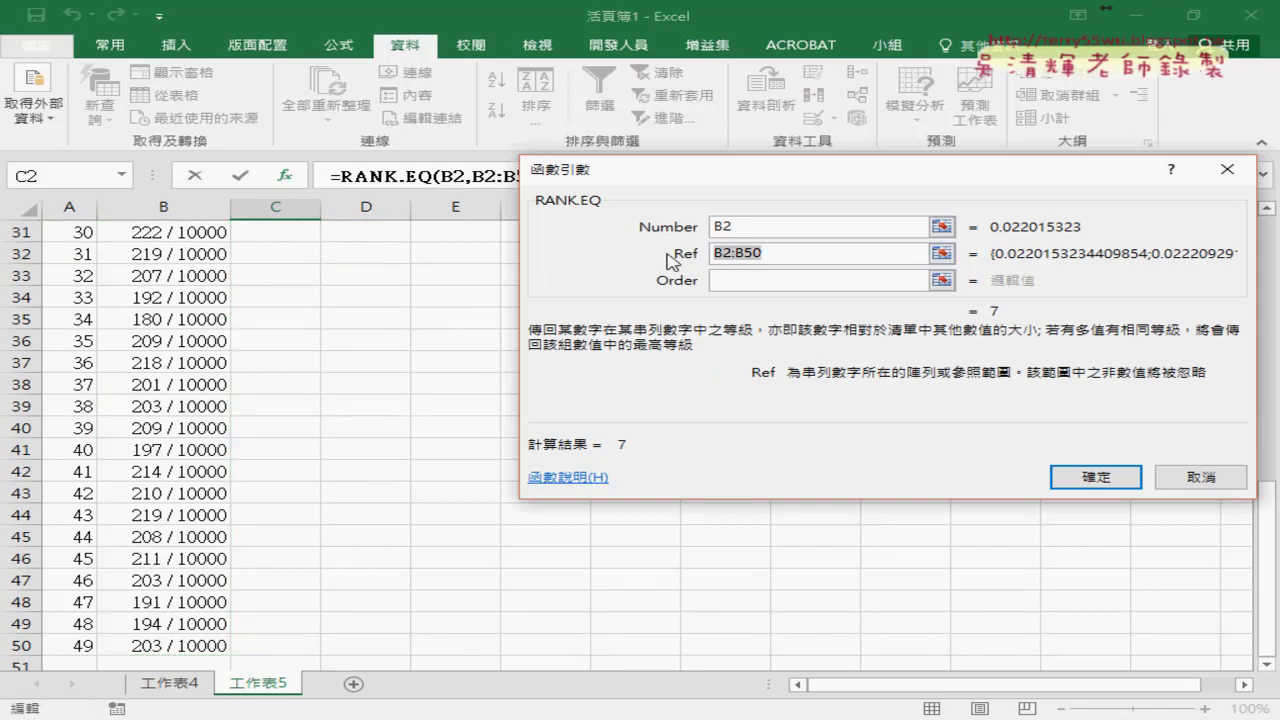
pyautogui.press('F4')
pyautogui.press('F4')
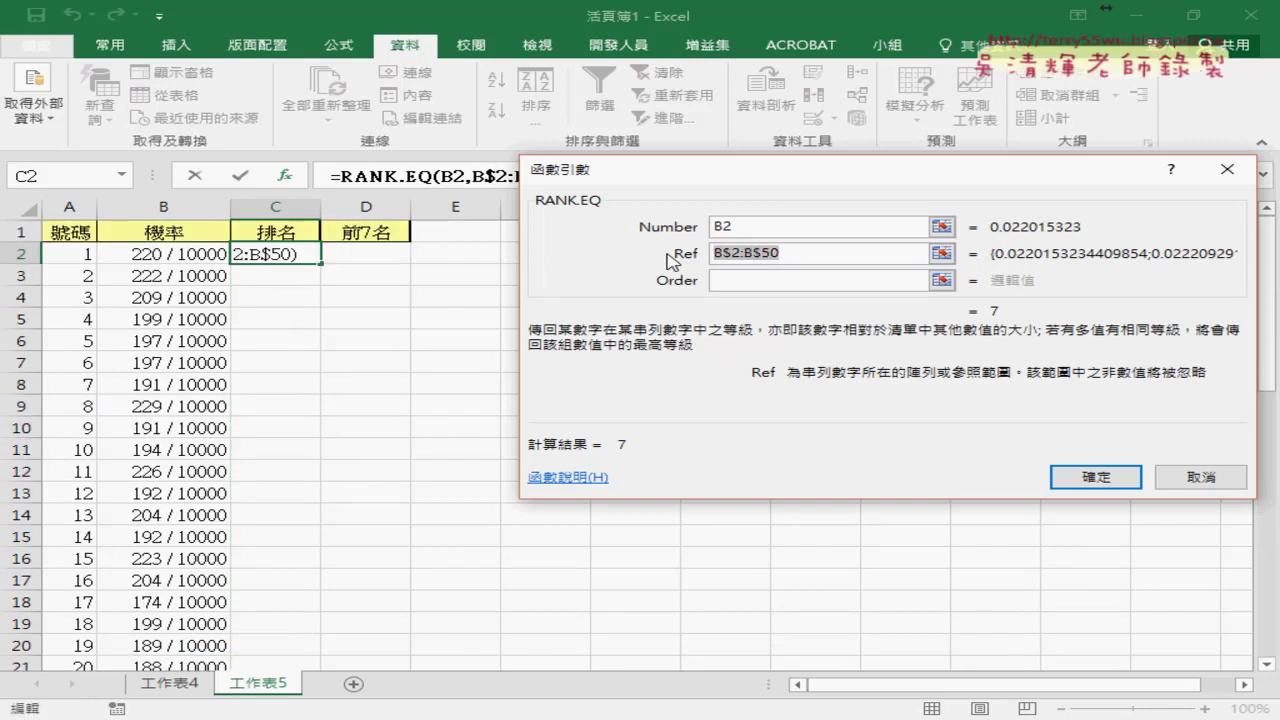
pyautogui.click(1057, 472)
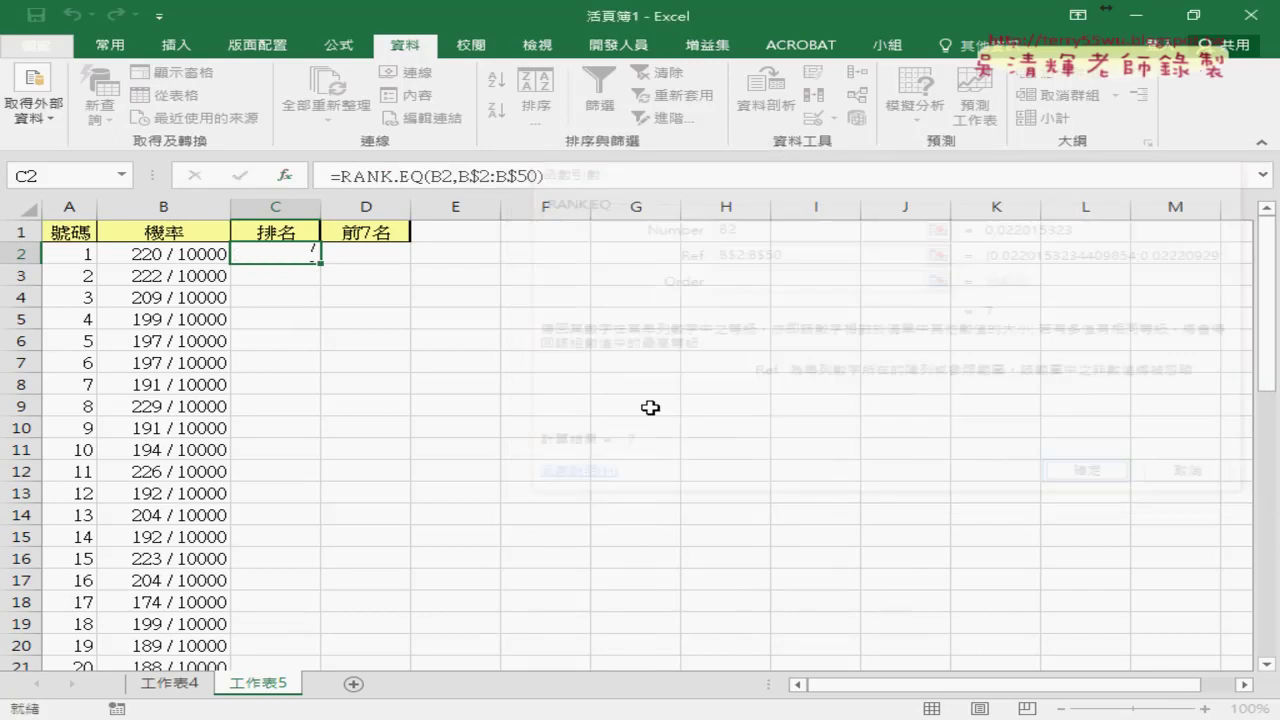
pyautogui.doubleClick(321, 265)
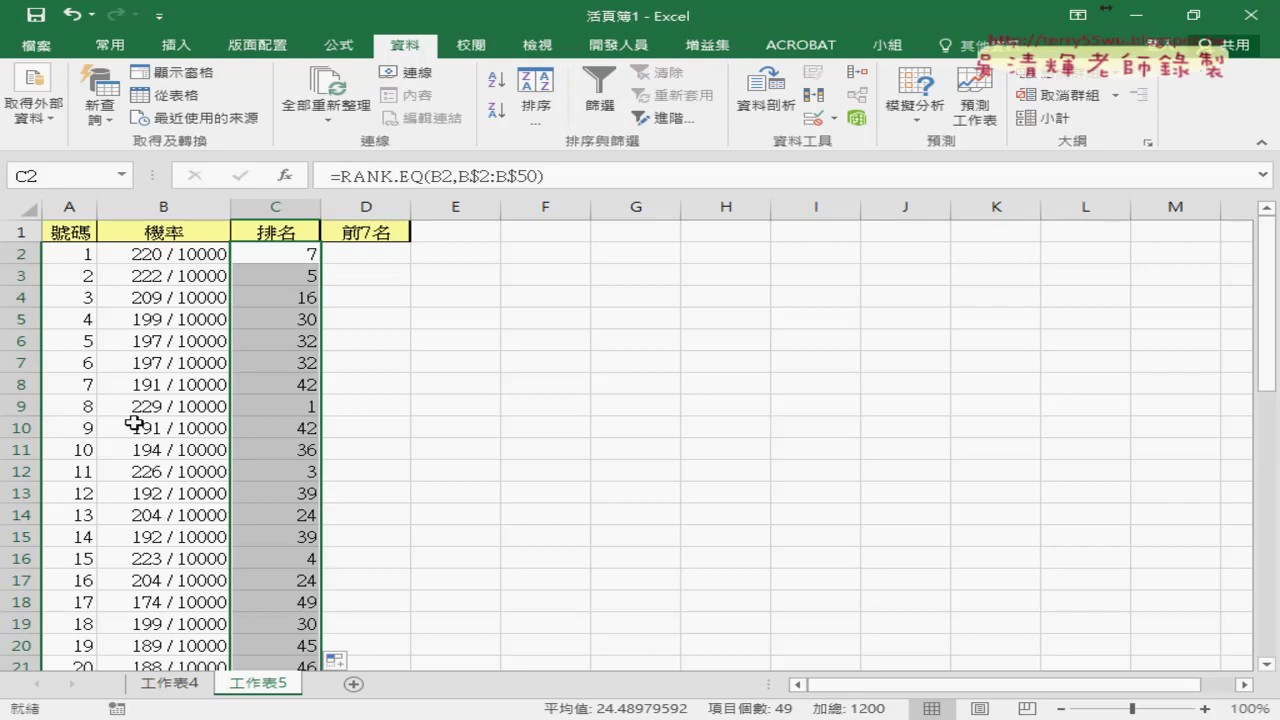
# - Check that number 8 ranks first, then select D2:D8 under 前7名
pyautogui.moveTo(297, 410); pyautogui.dragTo(77, 408)
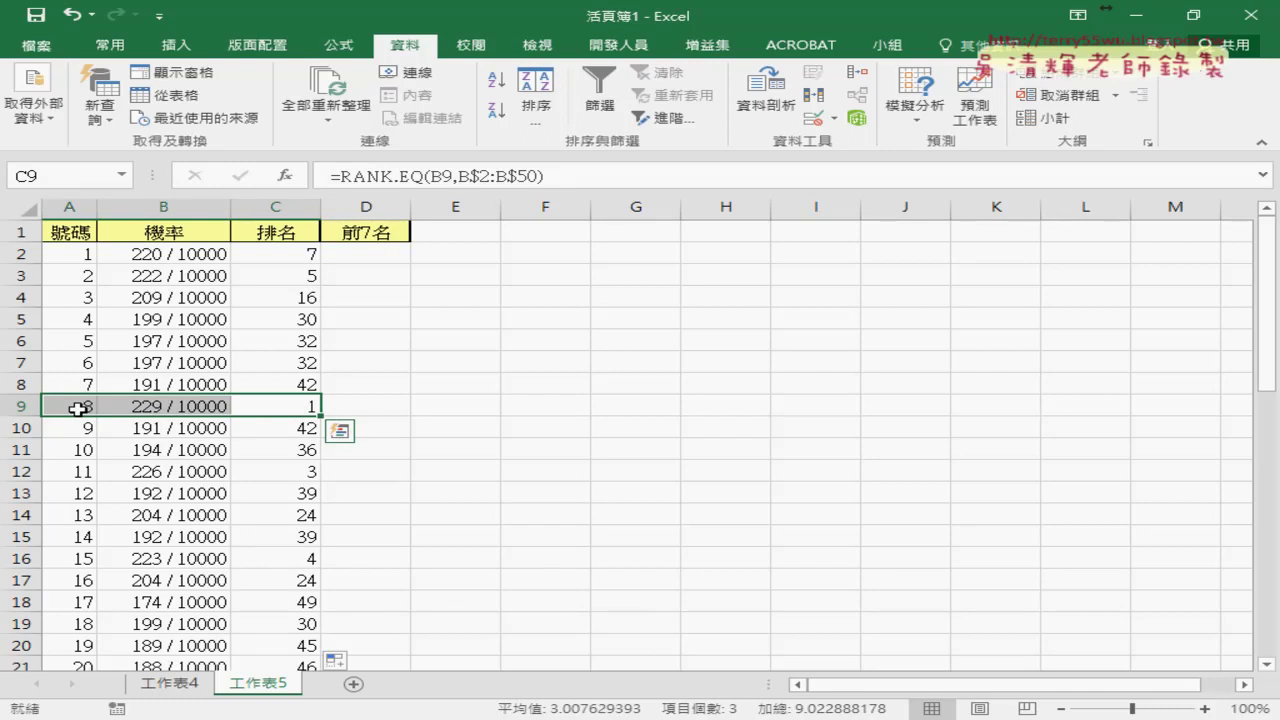
pyautogui.click(380, 256)
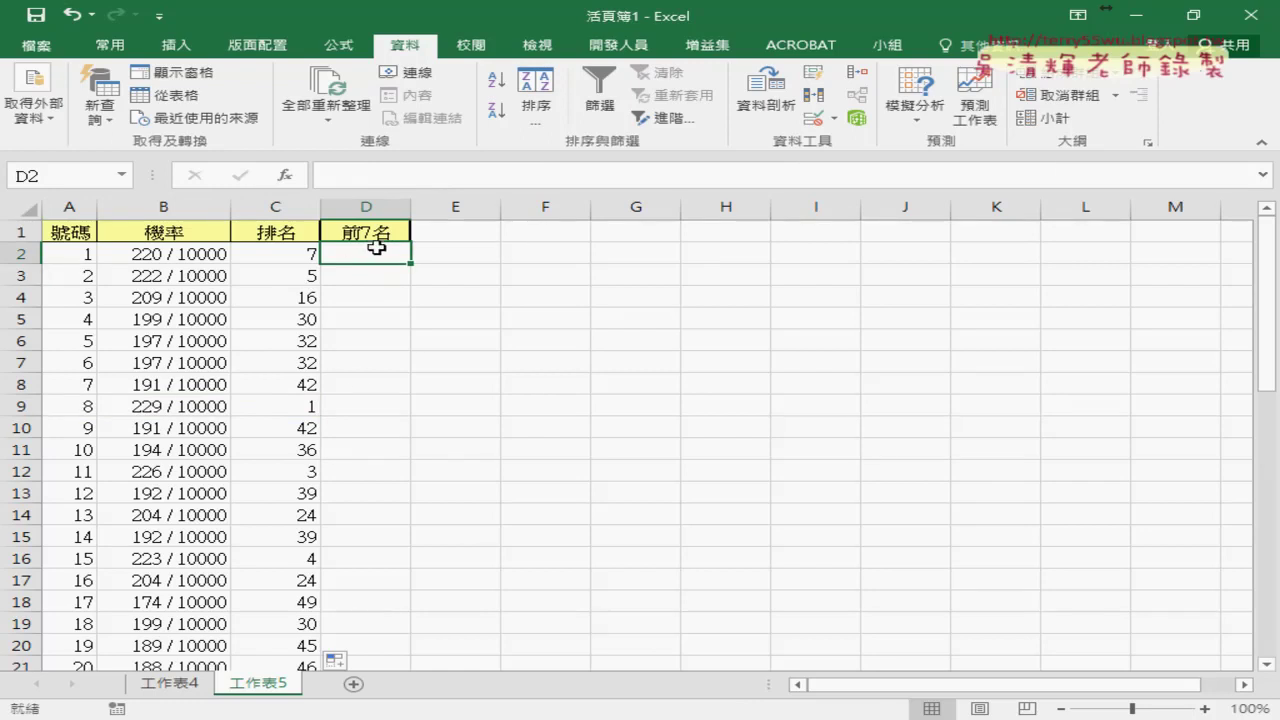
pyautogui.moveTo(365, 253); pyautogui.dragTo(380, 393)
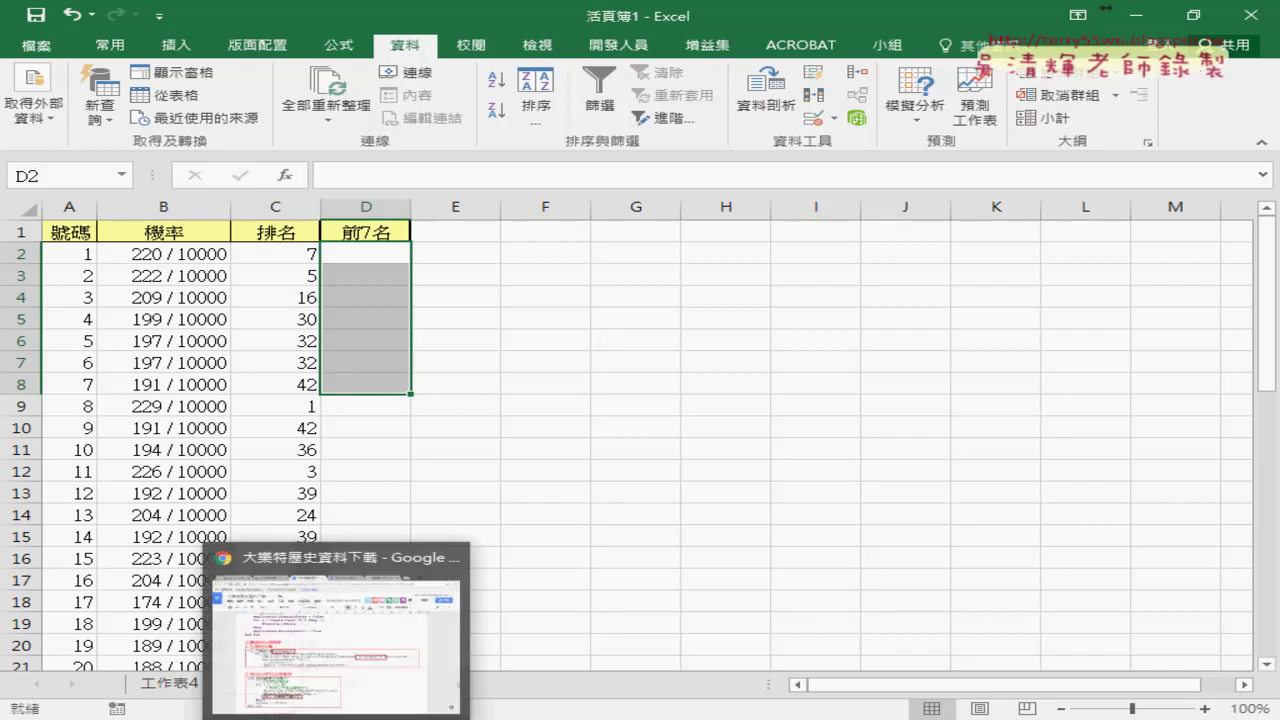
# - Switch to Chrome's lotto-8.com 539 results tab and scroll through it
pyautogui.click(334, 651)
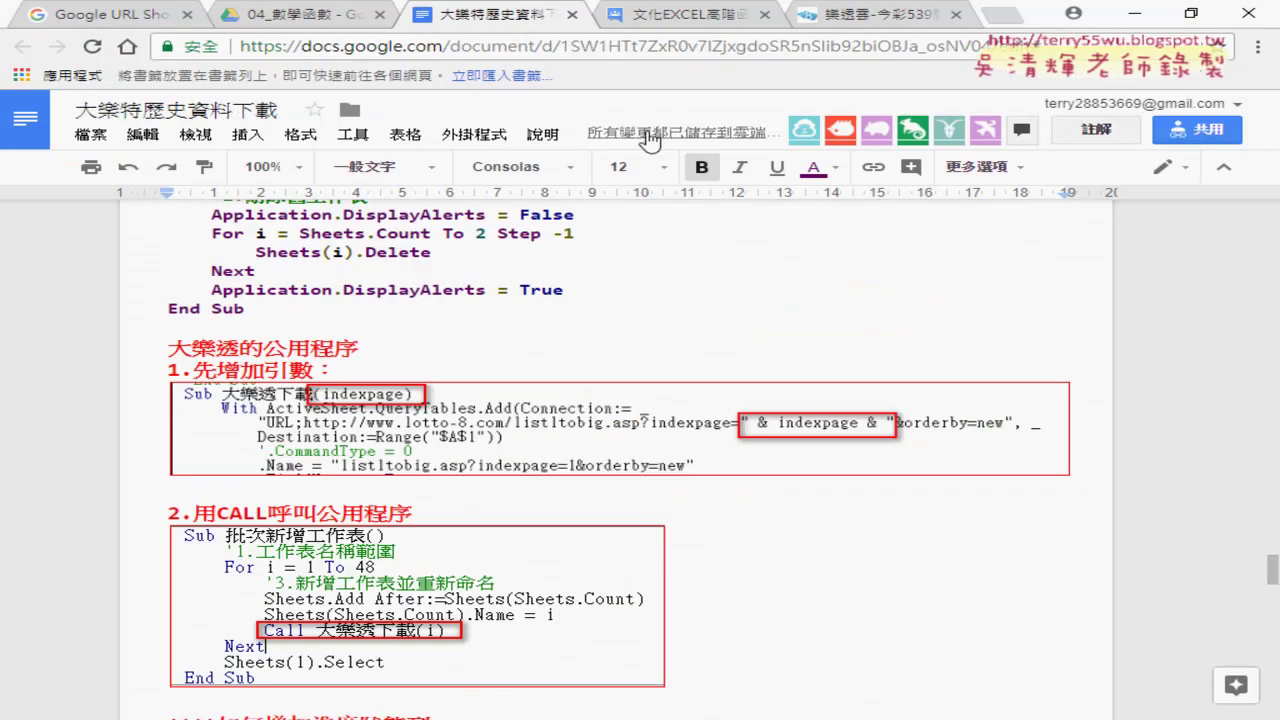
pyautogui.click(875, 18)
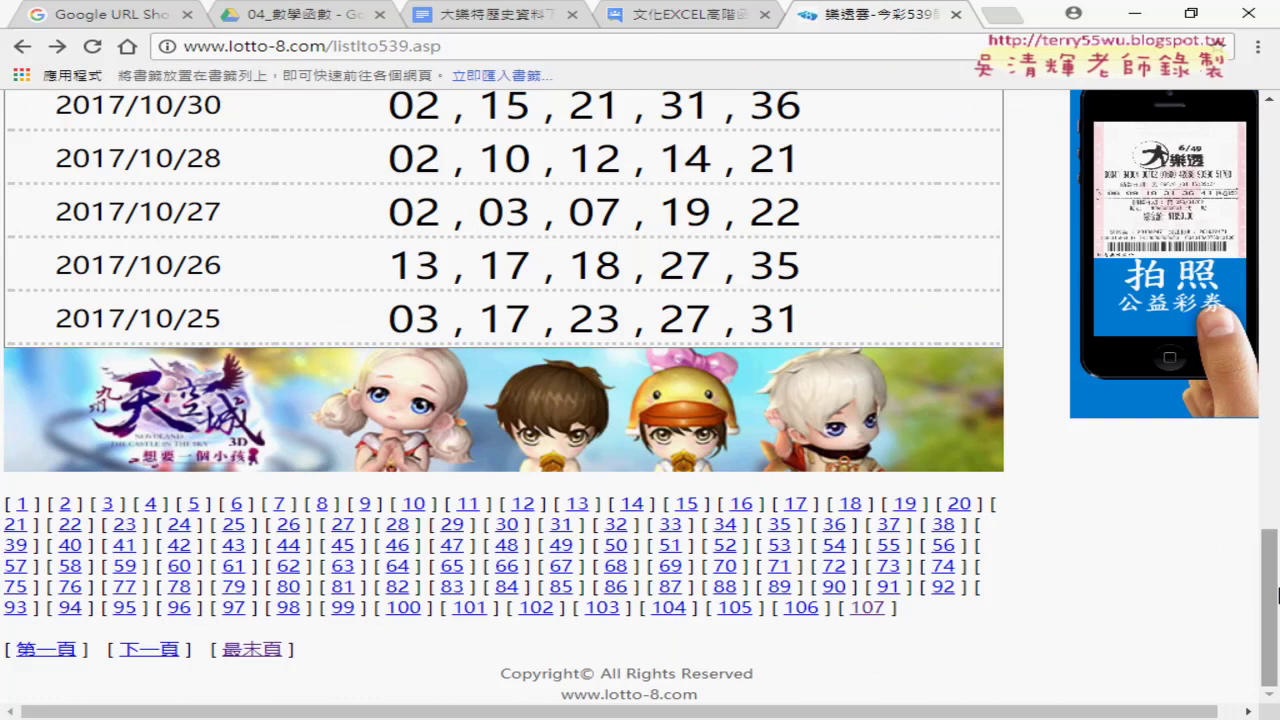
pyautogui.scroll(2, 866, 152)
pyautogui.scroll(20, 800, 175)
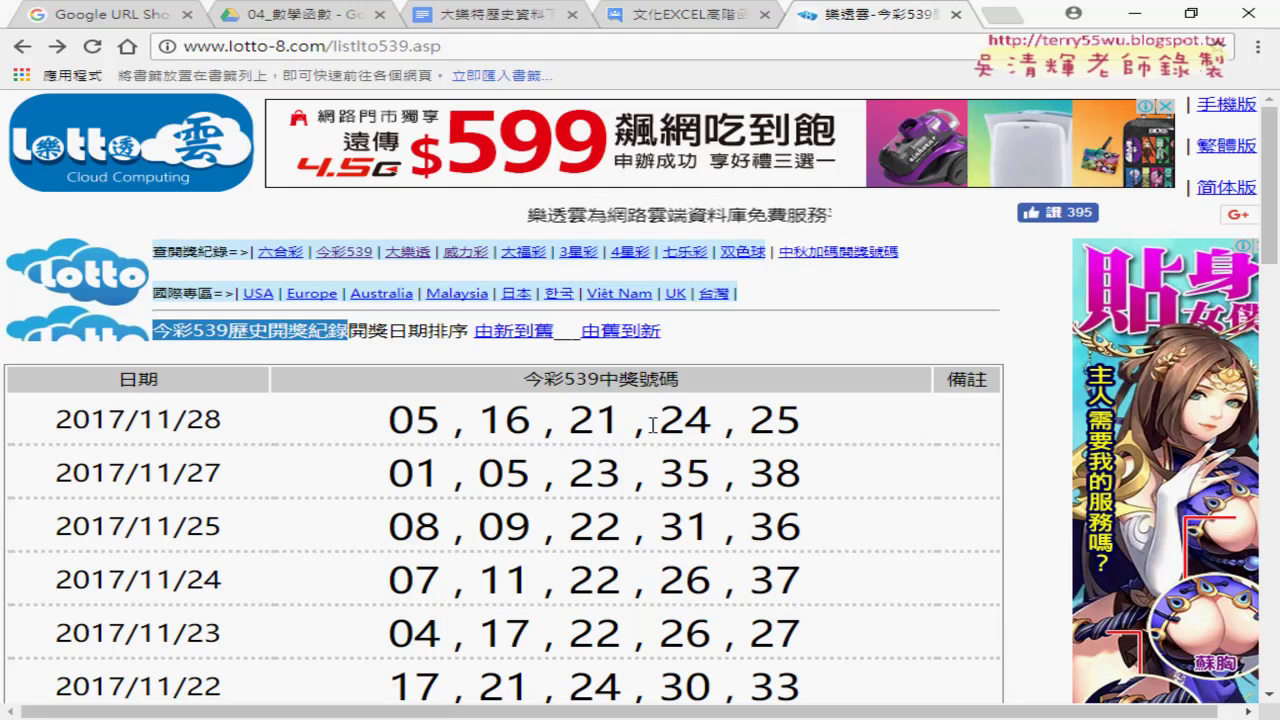
pyautogui.scroll(-4, 651, 425)
pyautogui.scroll(-6, 652, 428)
pyautogui.scroll(-4, 652, 428)
pyautogui.scroll(-3, 654, 425)
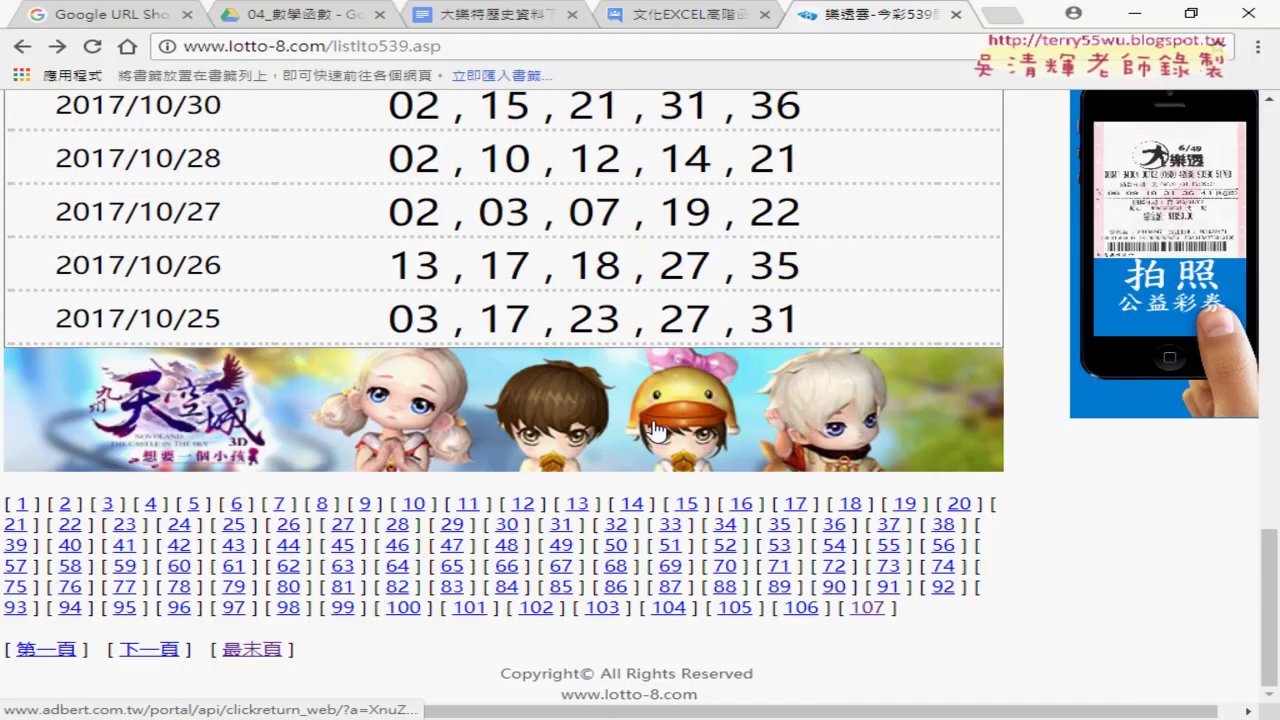
# - Open results page 1 and highlight its indexpage=1 and orderby=new URL parameters
pyautogui.moveTo(905, 608)
pyautogui.mouseDown()
pyautogui.moveTo(183, 545)
pyautogui.moveTo(8, 505)
pyautogui.mouseUp()
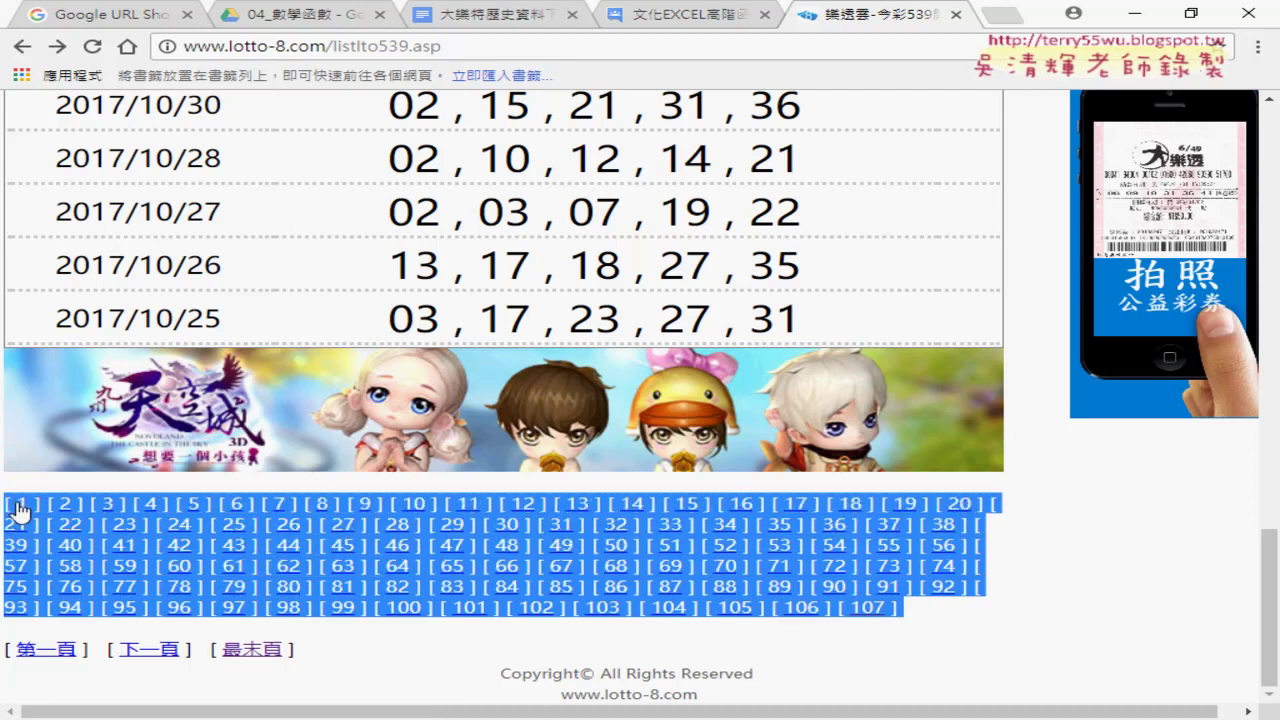
pyautogui.click(21, 507)
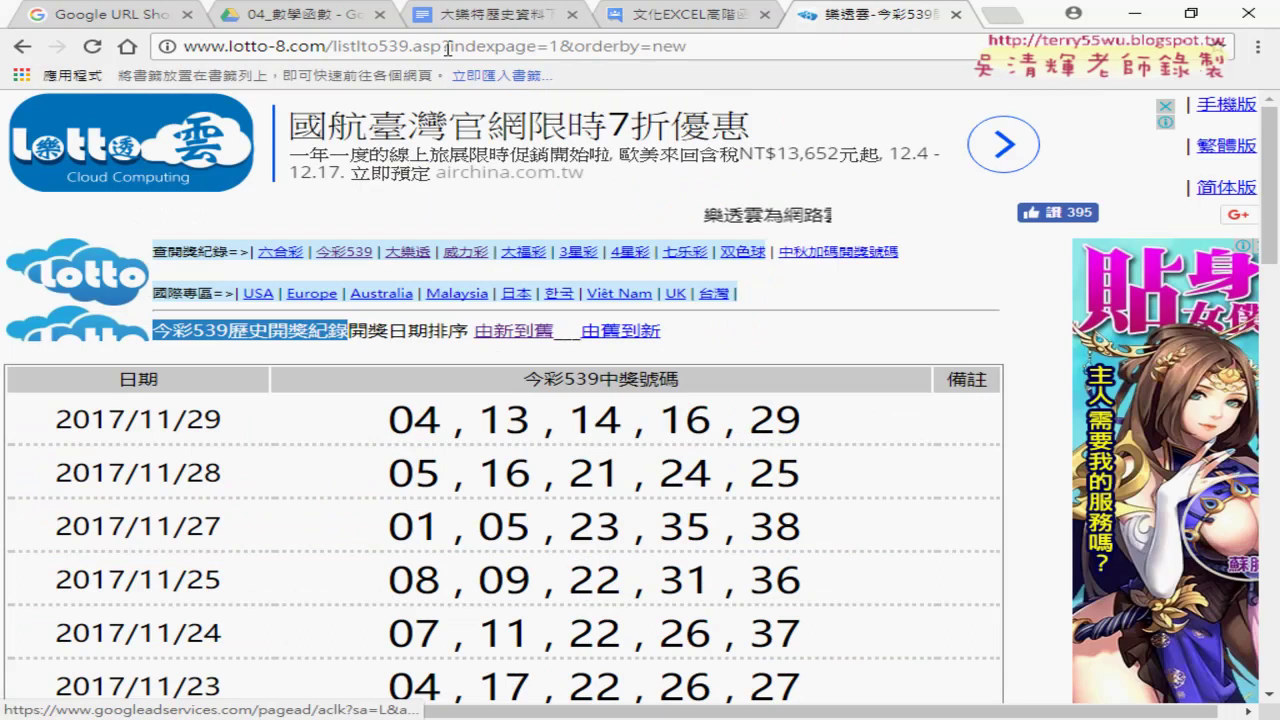
pyautogui.moveTo(443, 45); pyautogui.dragTo(550, 46)
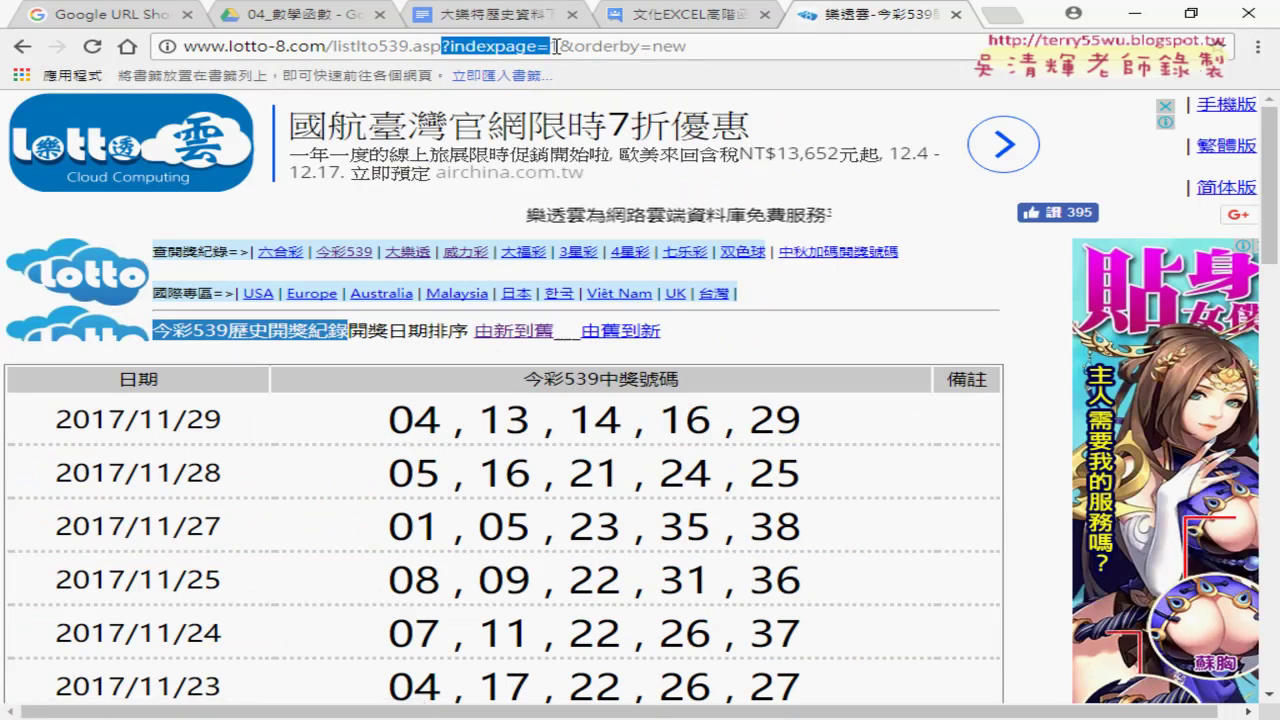
pyautogui.moveTo(688, 47); pyautogui.dragTo(577, 50)
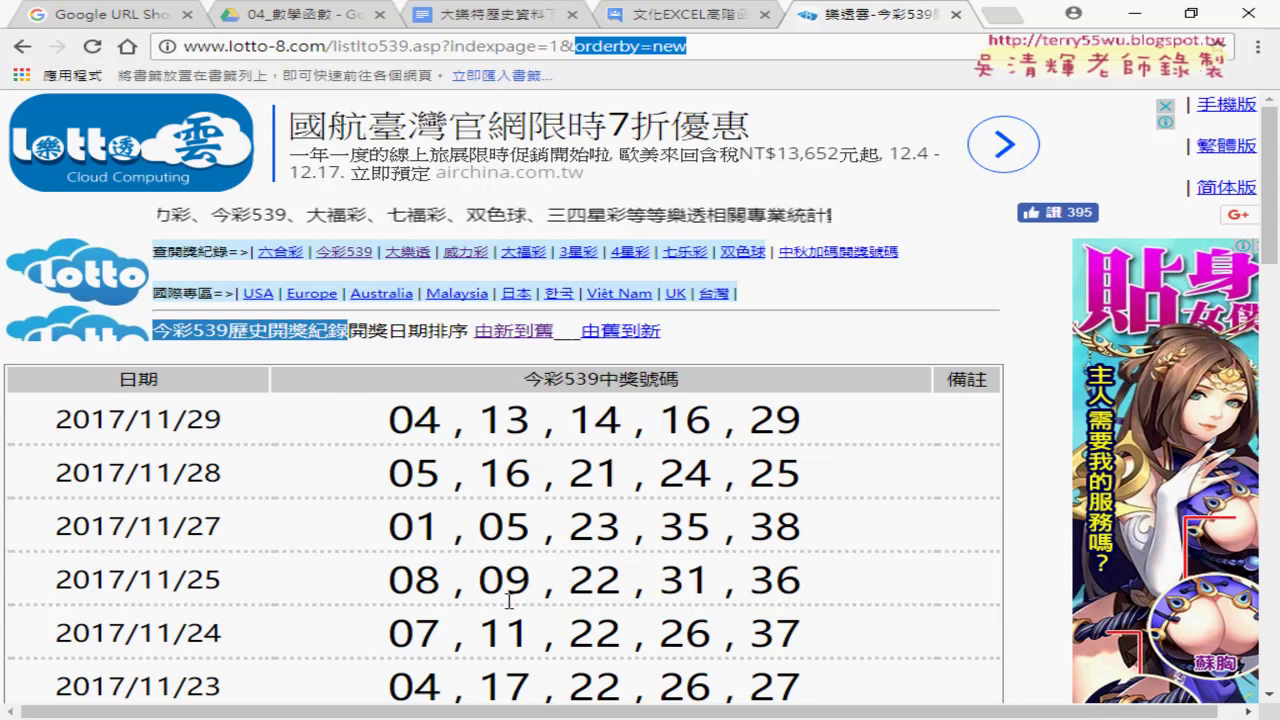
pyautogui.moveTo(642, 716)
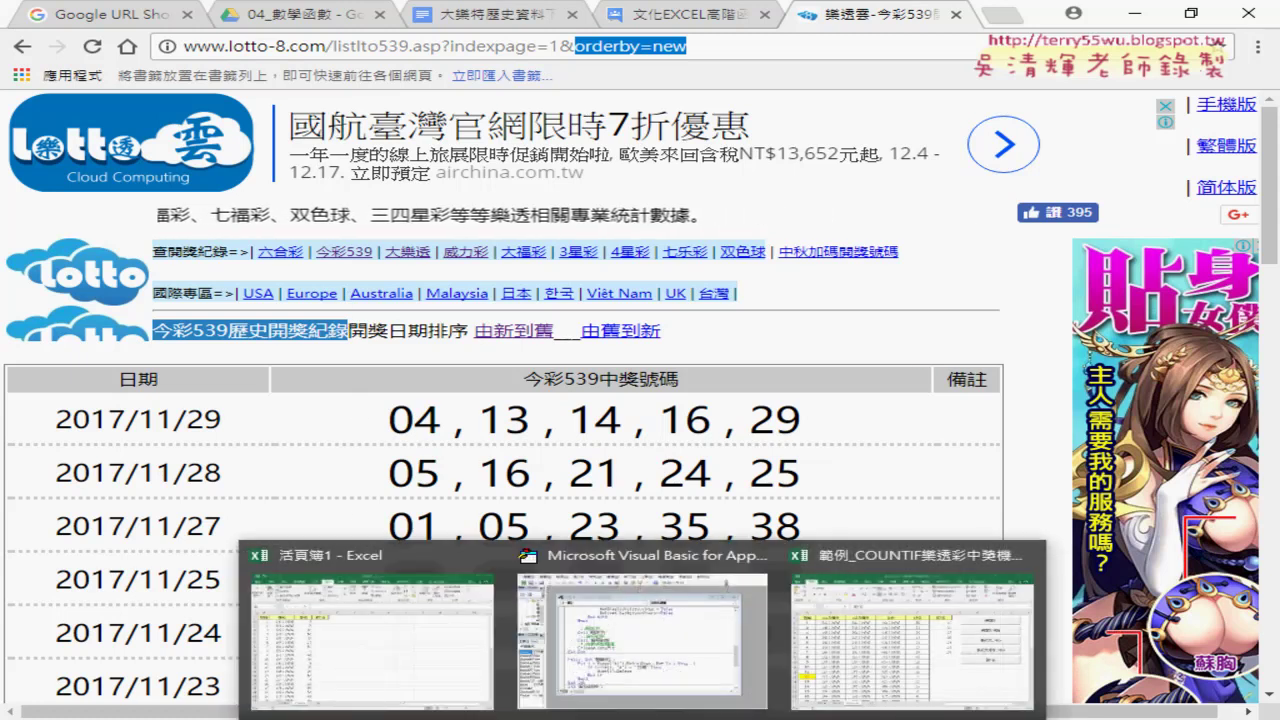
# - Return to Excel's 活頁簿1 workbook and show the 工作表4 draw records
pyautogui.click(912, 630)
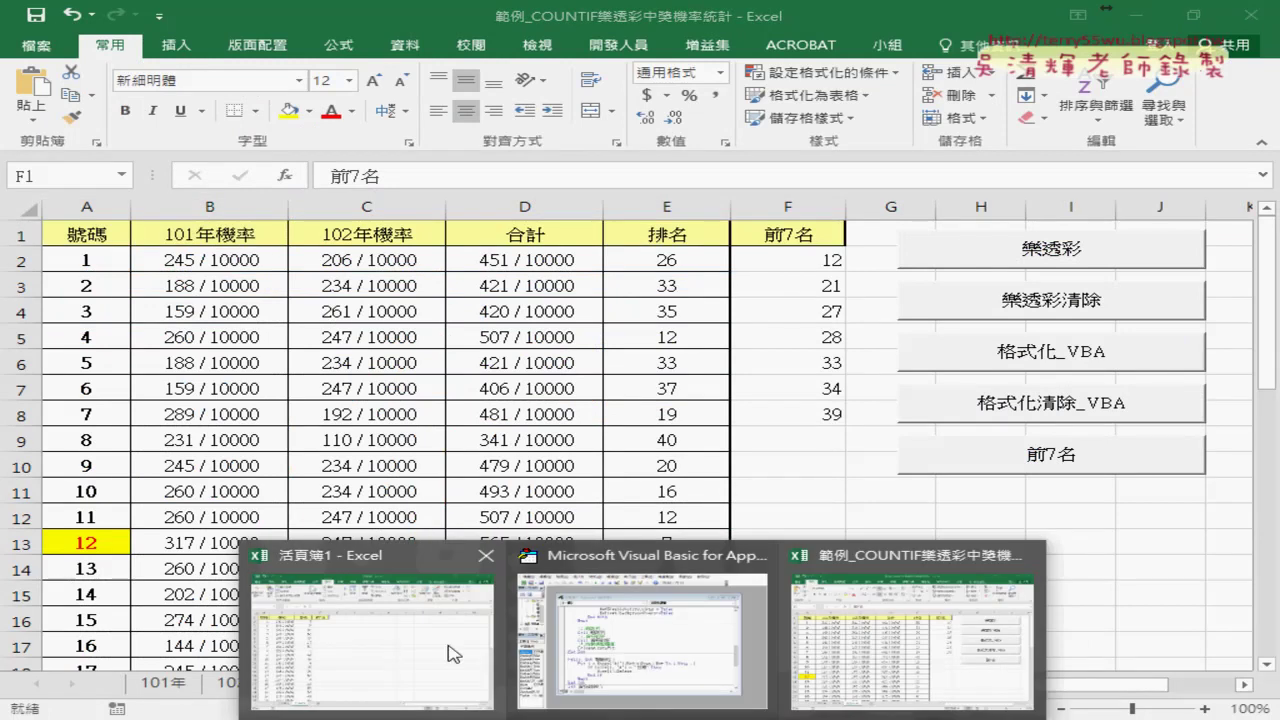
pyautogui.click(420, 643)
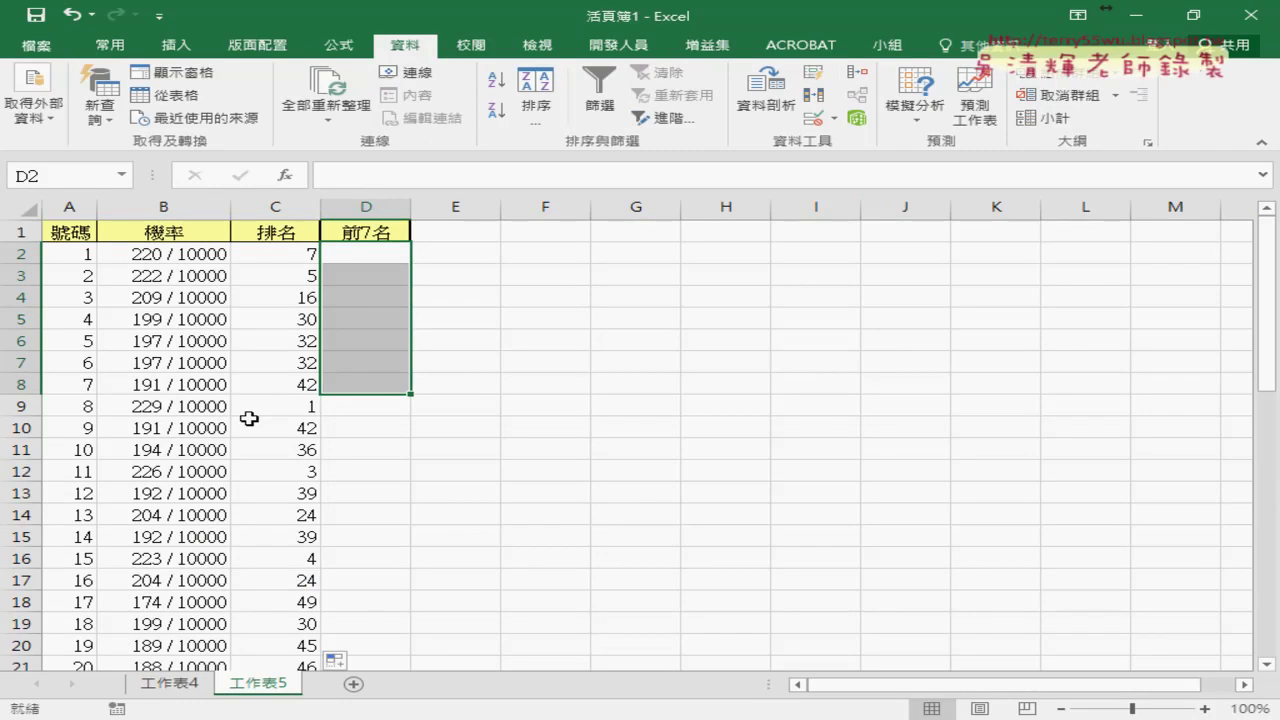
pyautogui.click(186, 686)
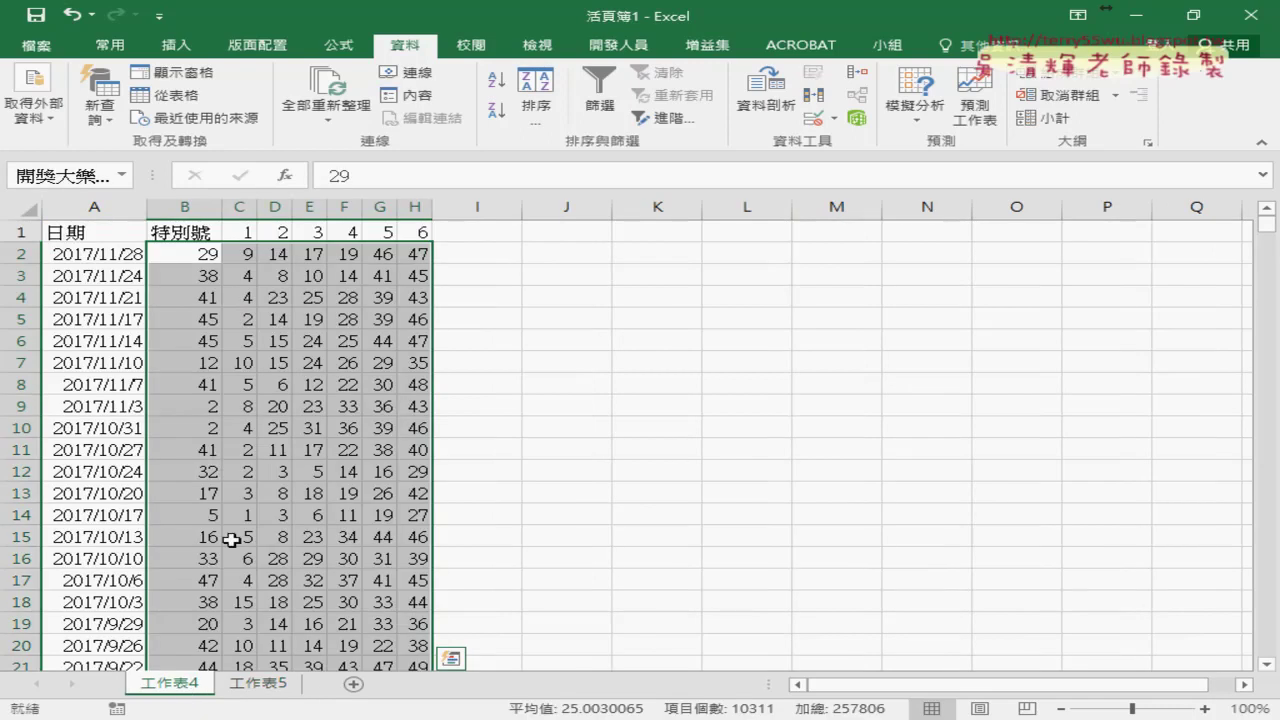
pyautogui.scroll(-5, 231, 540)
pyautogui.scroll(5, 231, 540)
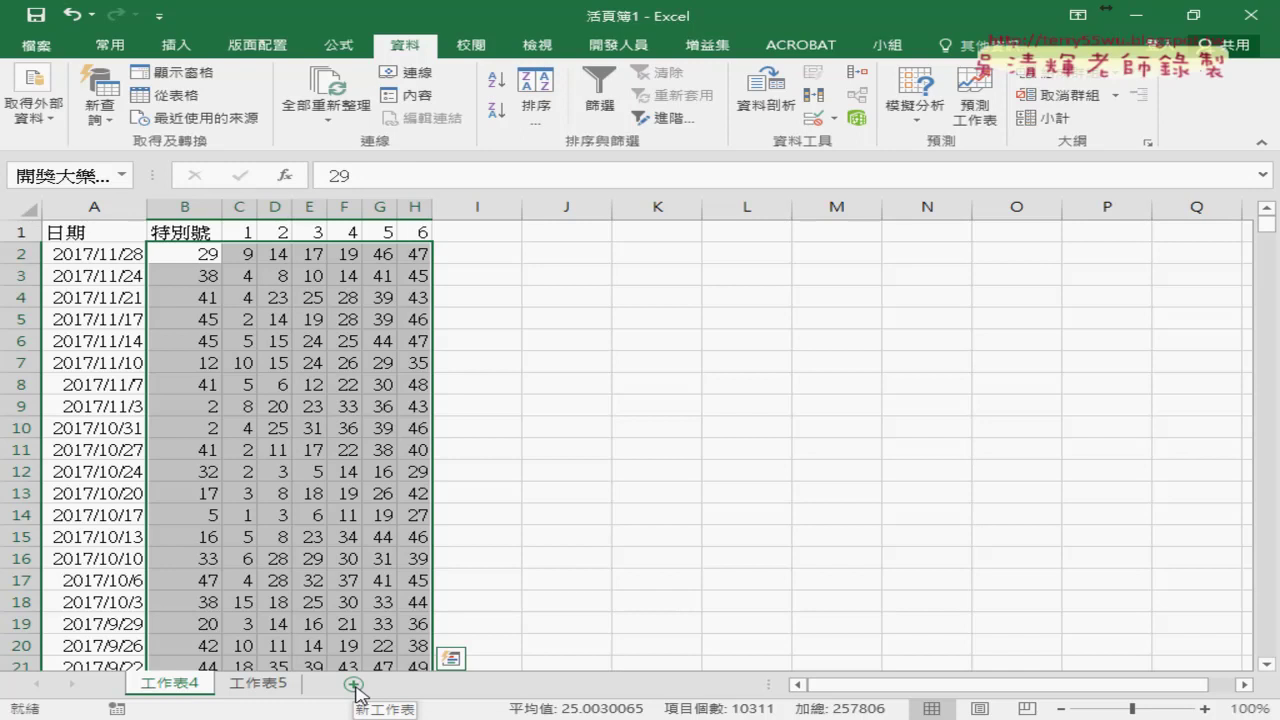
# - Insert a new worksheet and rename it from 工作表6 to 1
pyautogui.click(355, 685)
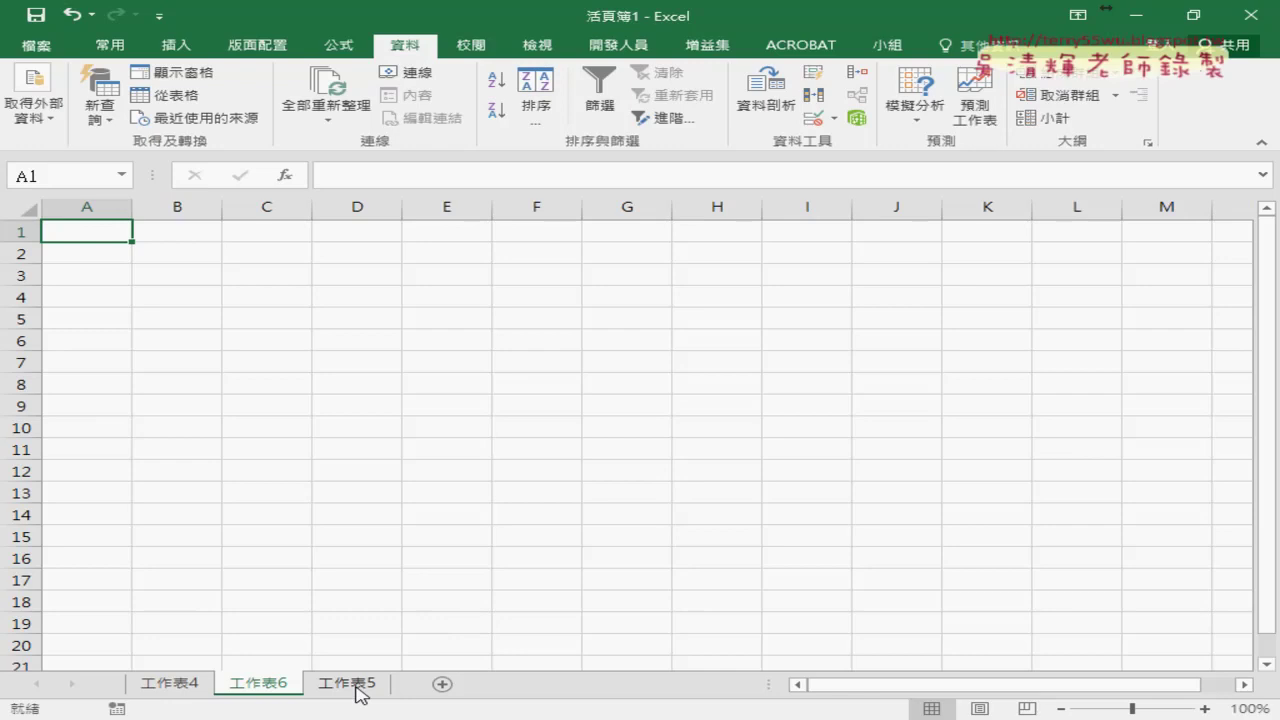
pyautogui.doubleClick(268, 684)
pyautogui.write('1')
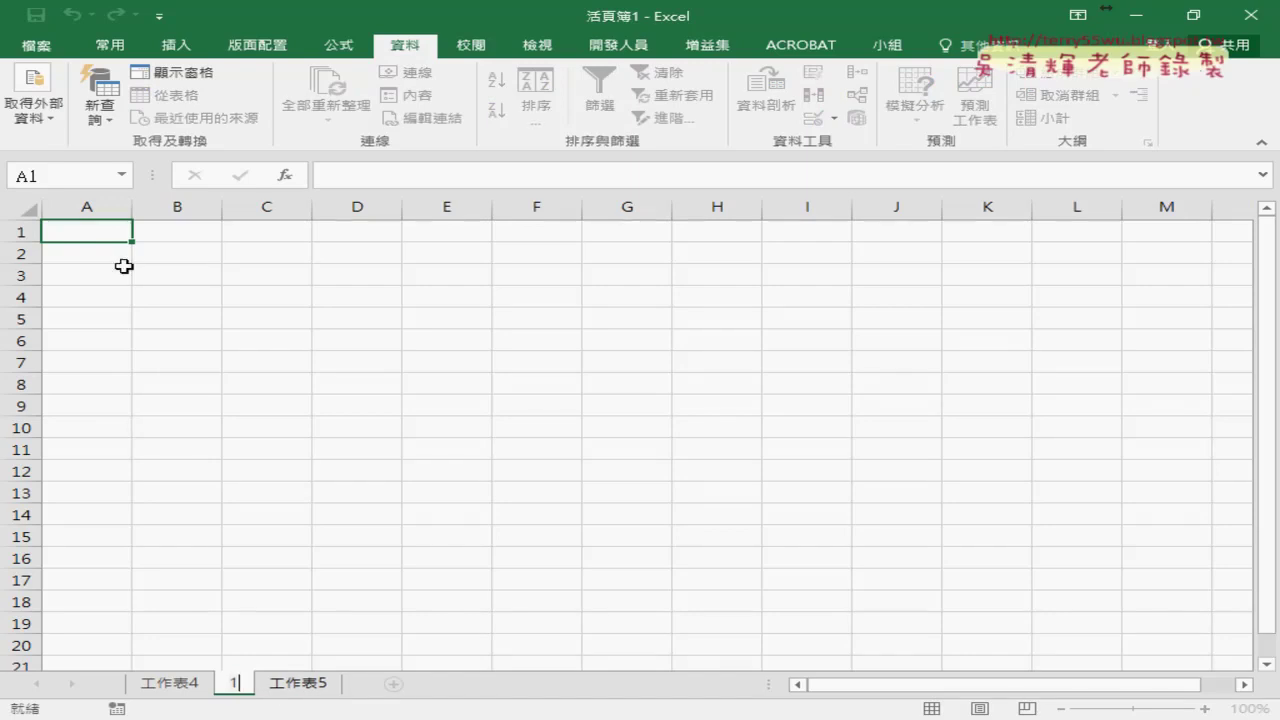
pyautogui.click(106, 236)
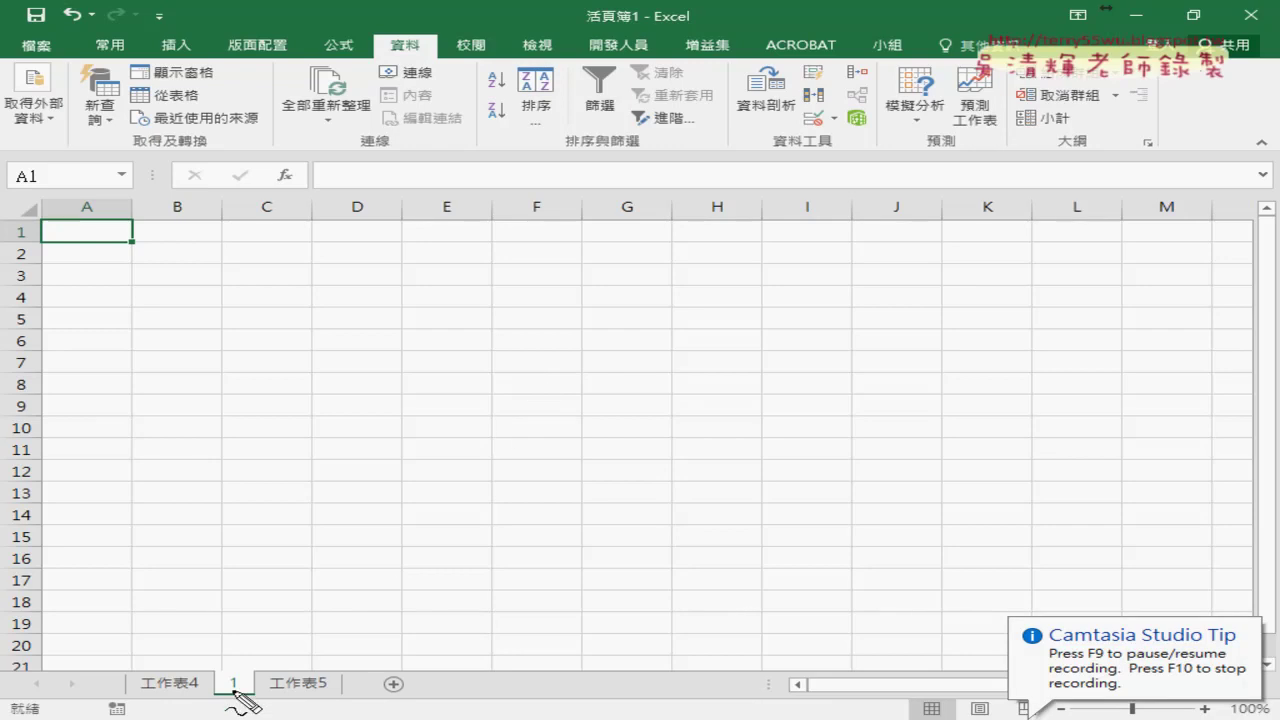
# - Drag sheet tab 1 to follow 工作表5, then return to 工作表5
pyautogui.moveTo(235, 689); pyautogui.dragTo(250, 690)
pyautogui.moveTo(372, 695); pyautogui.dragTo(421, 688)
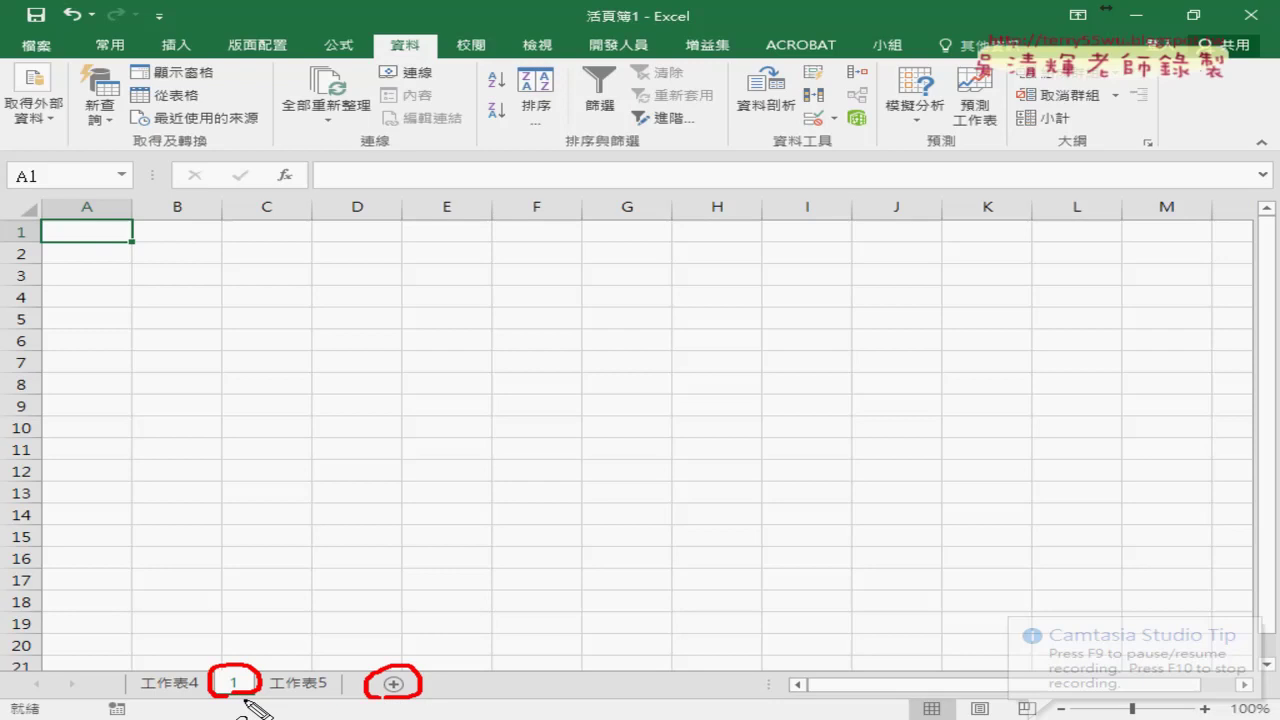
pyautogui.moveTo(373, 668)
pyautogui.mouseDown()
pyautogui.moveTo(292, 630)
pyautogui.moveTo(260, 657)
pyautogui.moveTo(288, 664)
pyautogui.mouseUp()
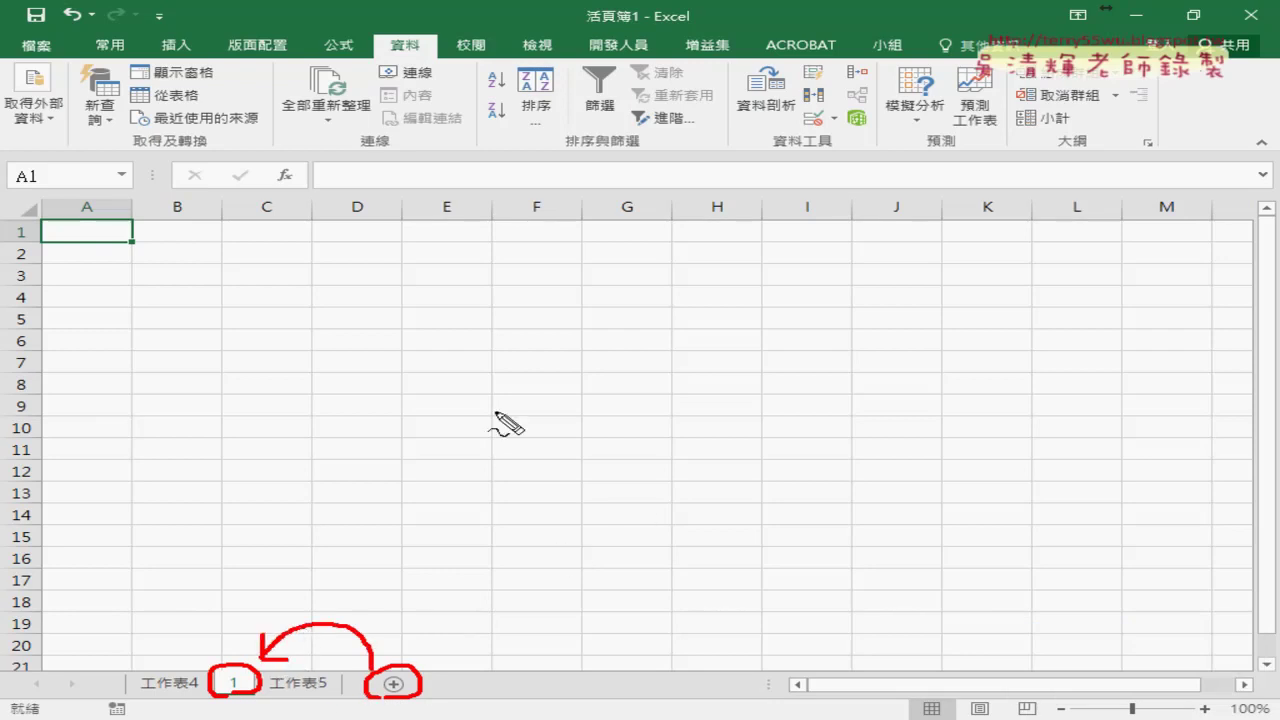
pyautogui.moveTo(48, 608)
pyautogui.mouseDown()
pyautogui.moveTo(123, 267)
pyautogui.moveTo(351, 520)
pyautogui.moveTo(112, 598)
pyautogui.mouseUp()
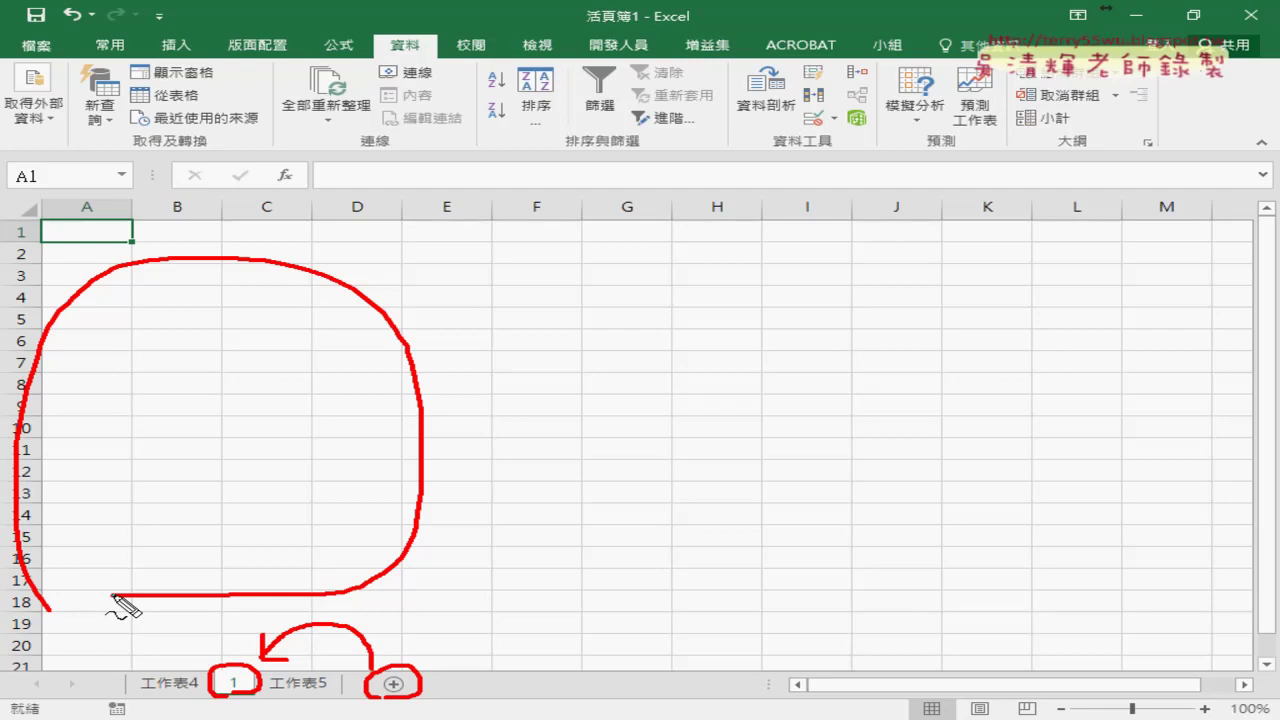
pyautogui.press('Escape')
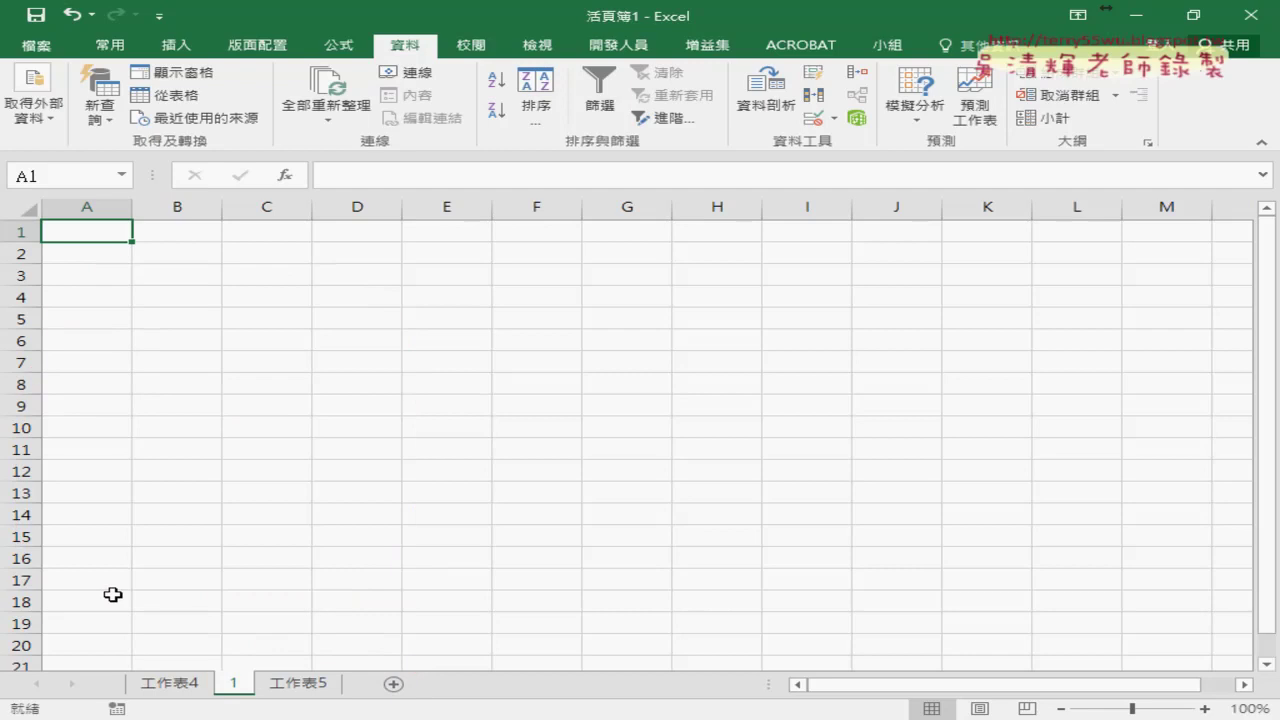
pyautogui.click(297, 688)
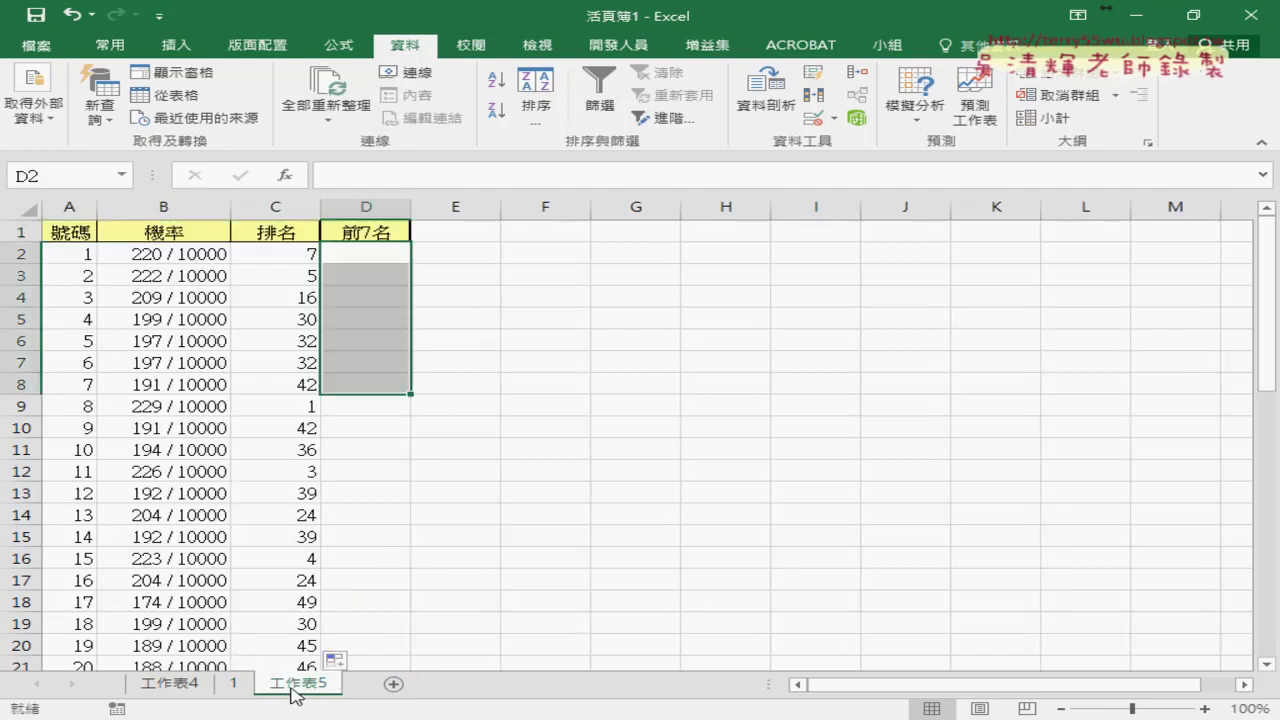
pyautogui.moveTo(258, 690); pyautogui.dragTo(349, 677)
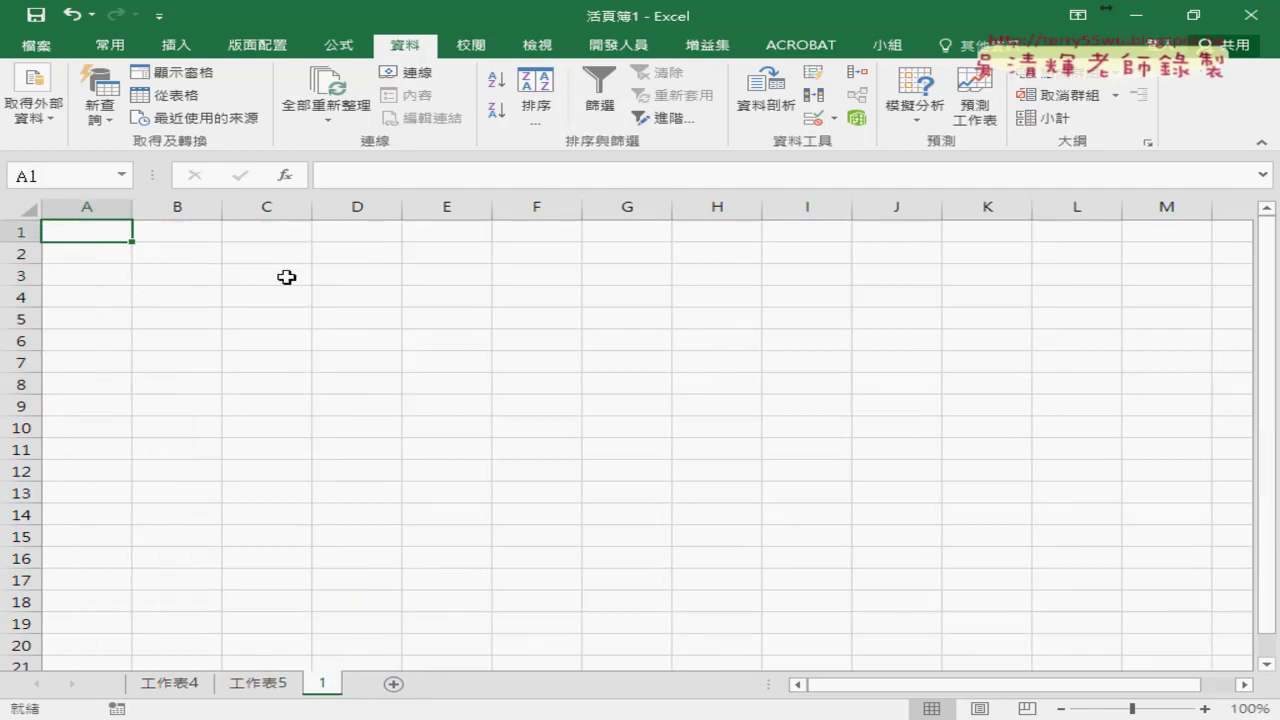
pyautogui.click(262, 684)
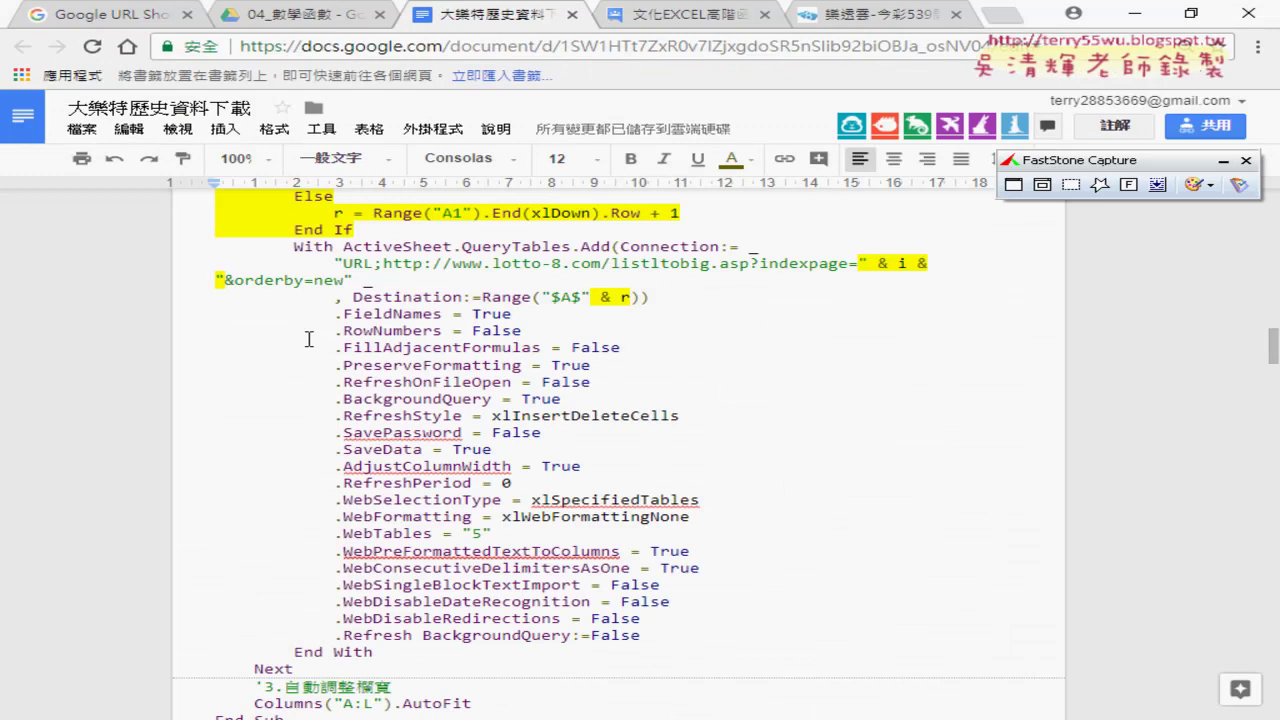
# - Review the macro document's sharing settings, keep link access view-only, and close the dialog
pyautogui.scroll(1, 323, 351)
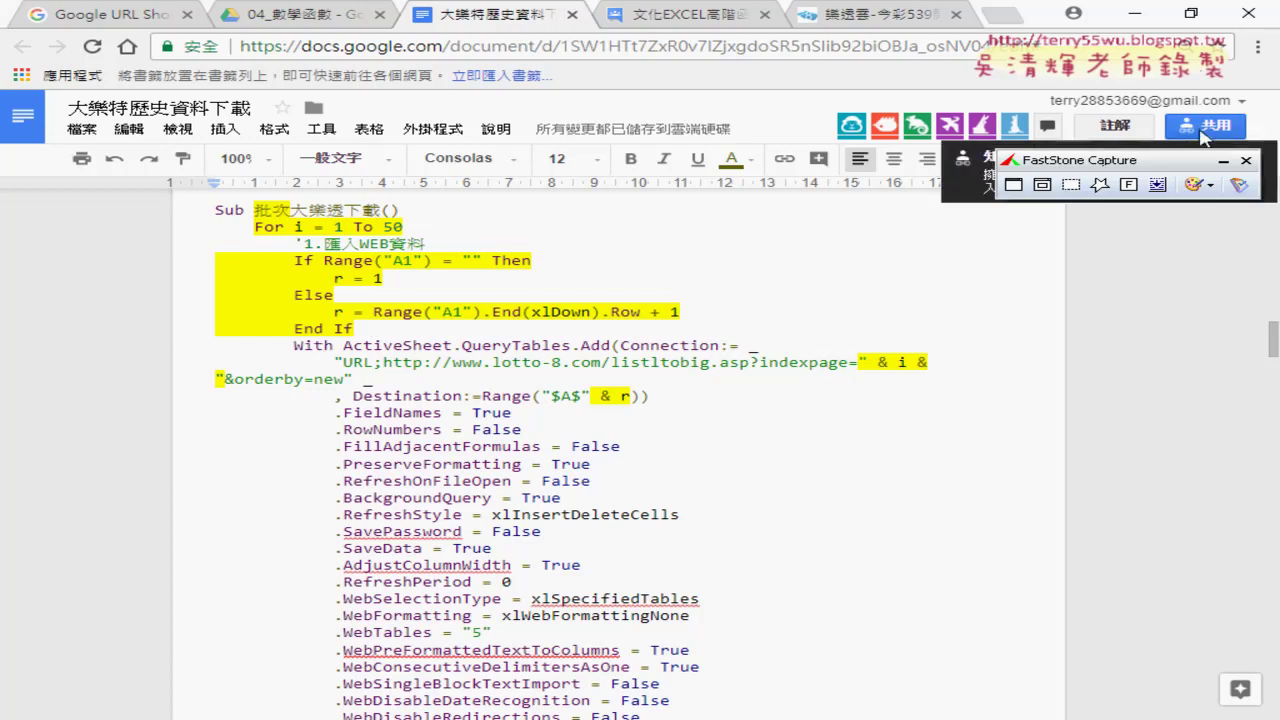
pyautogui.click(1222, 161)
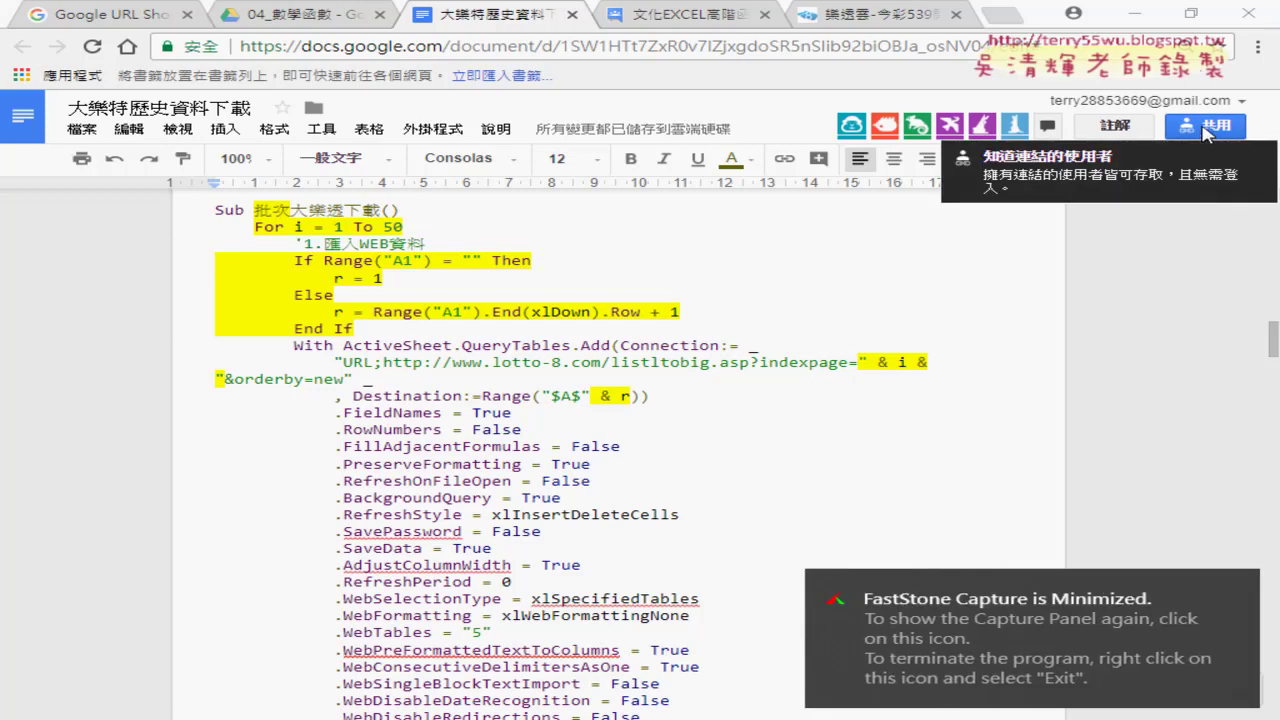
pyautogui.click(1207, 133)
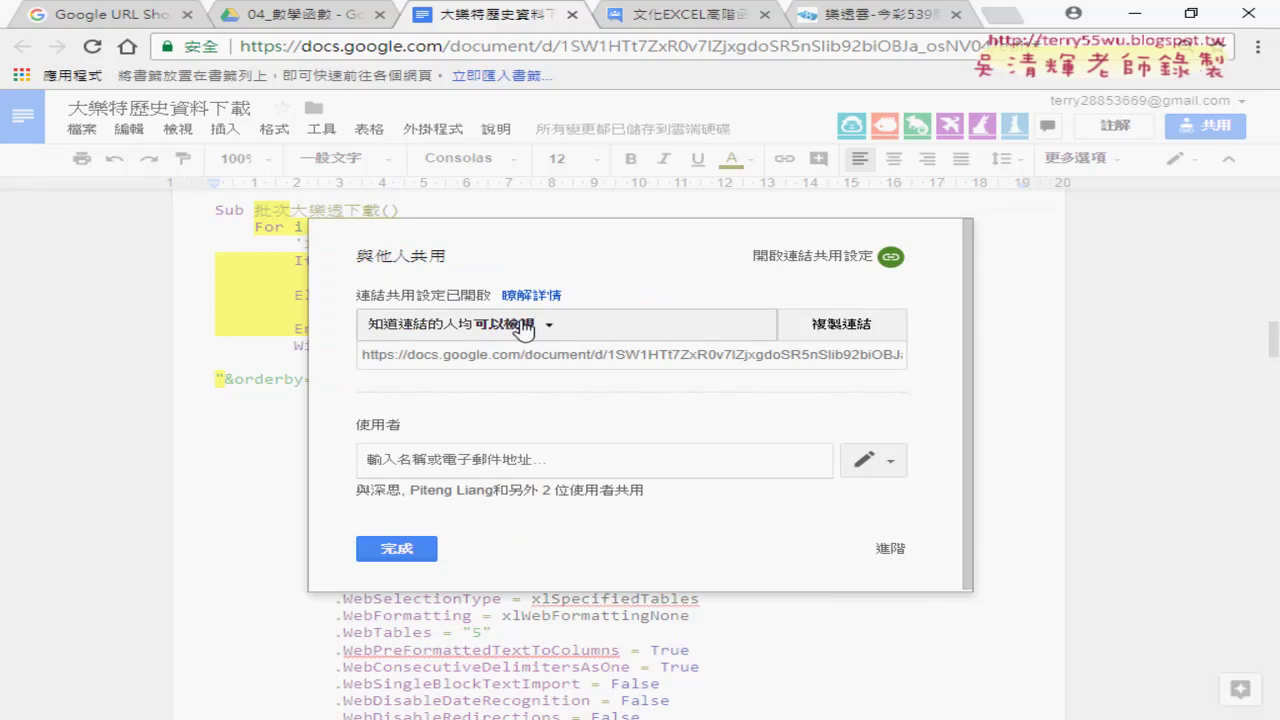
pyautogui.click(524, 328)
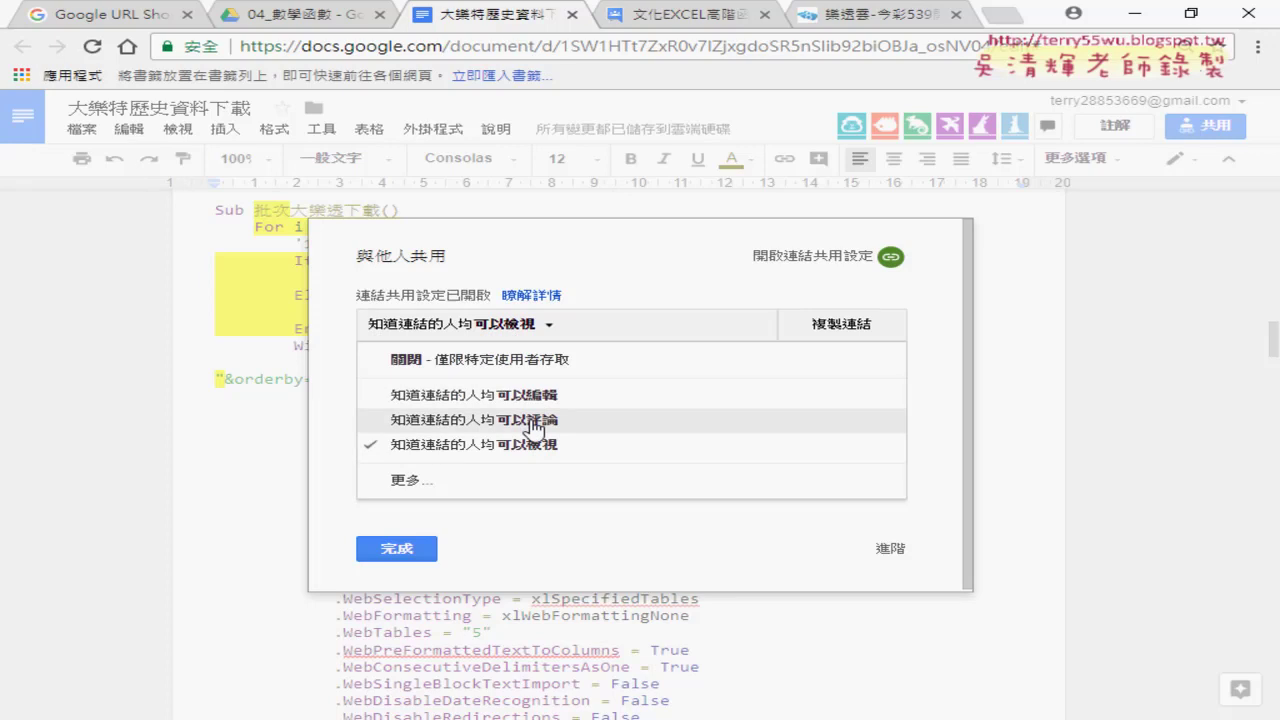
pyautogui.click(635, 228)
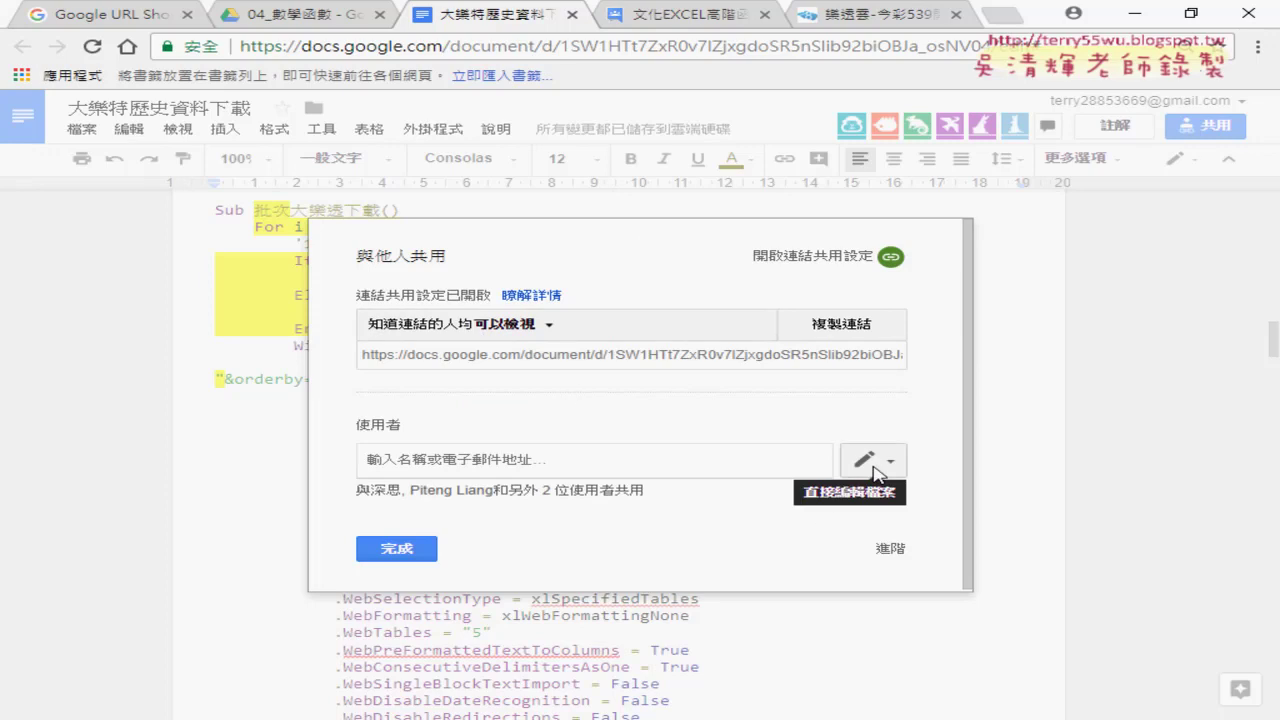
pyautogui.click(438, 467)
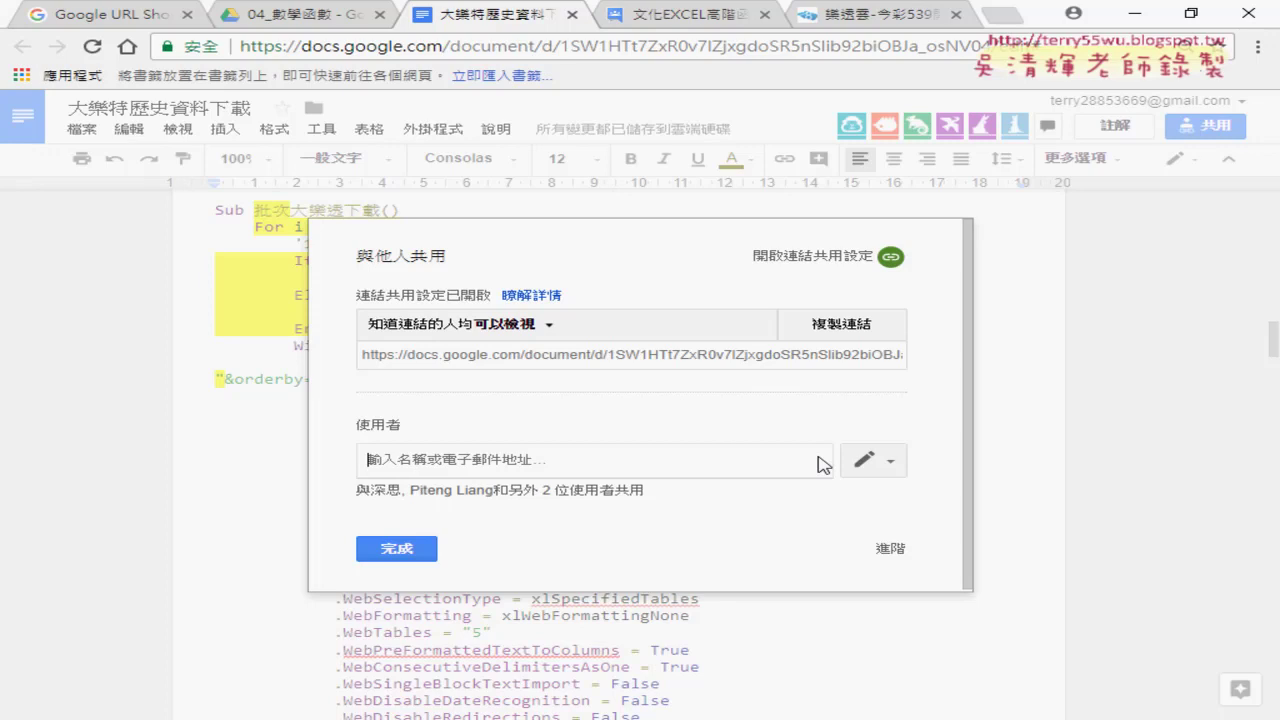
pyautogui.click(868, 462)
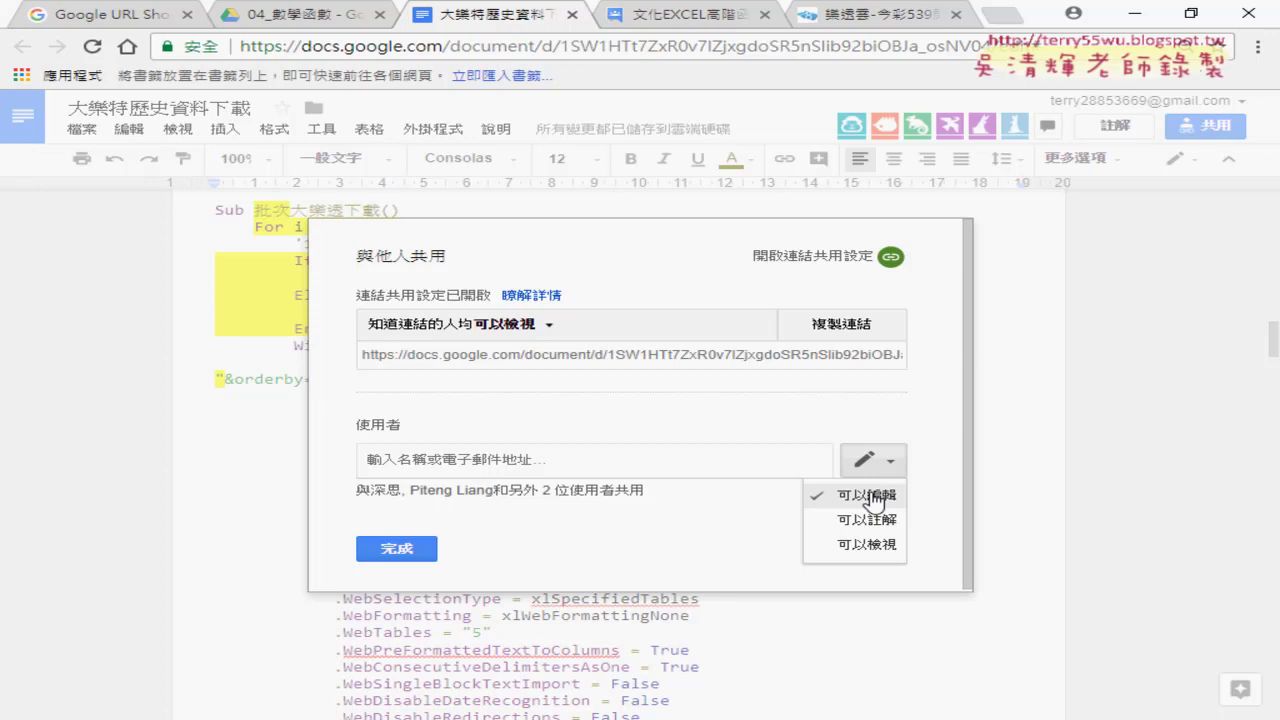
pyautogui.click(397, 548)
pyautogui.click(465, 290)
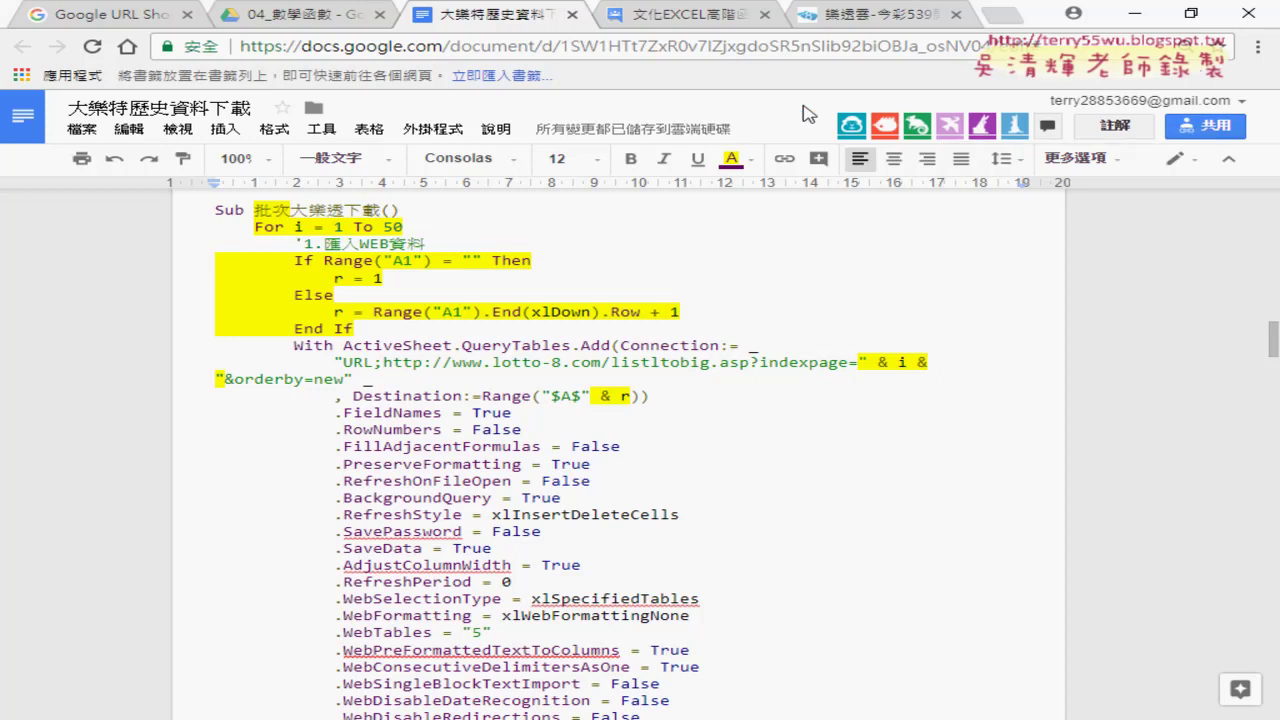
# - Go from the goo.gl analytics page to Google Drive through the Google apps grid
pyautogui.click(85, 18)
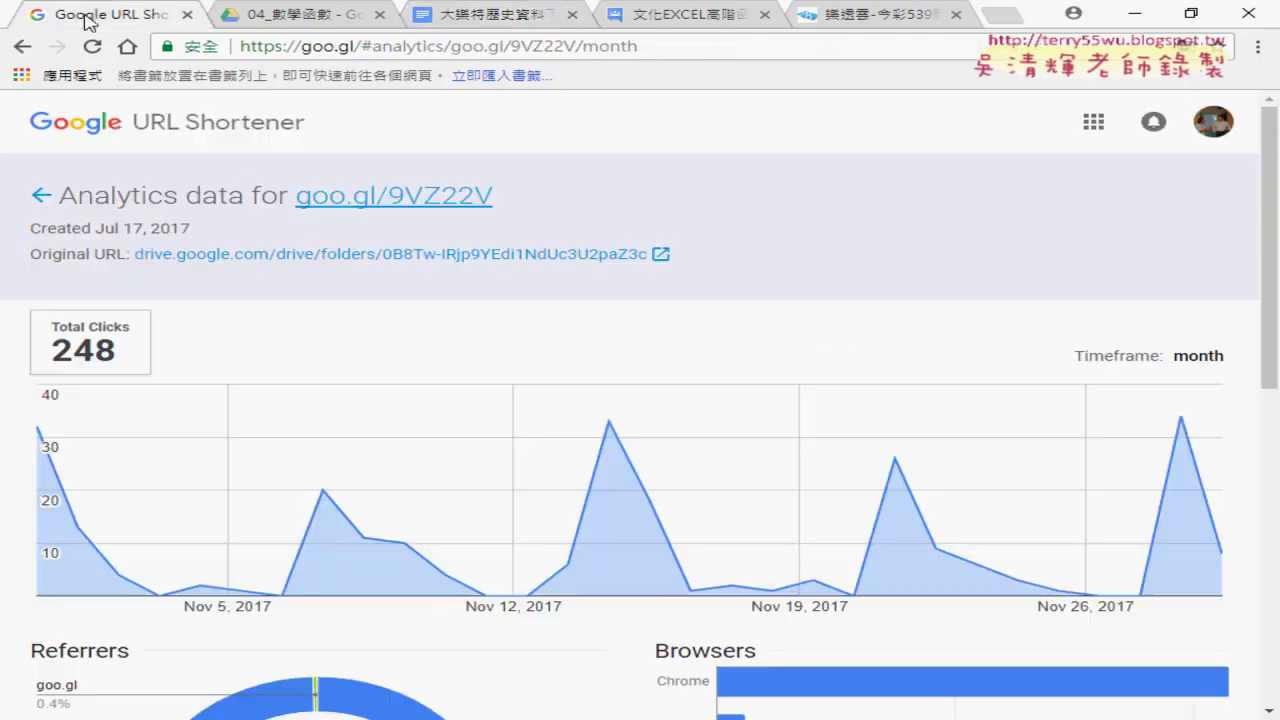
pyautogui.click(1093, 124)
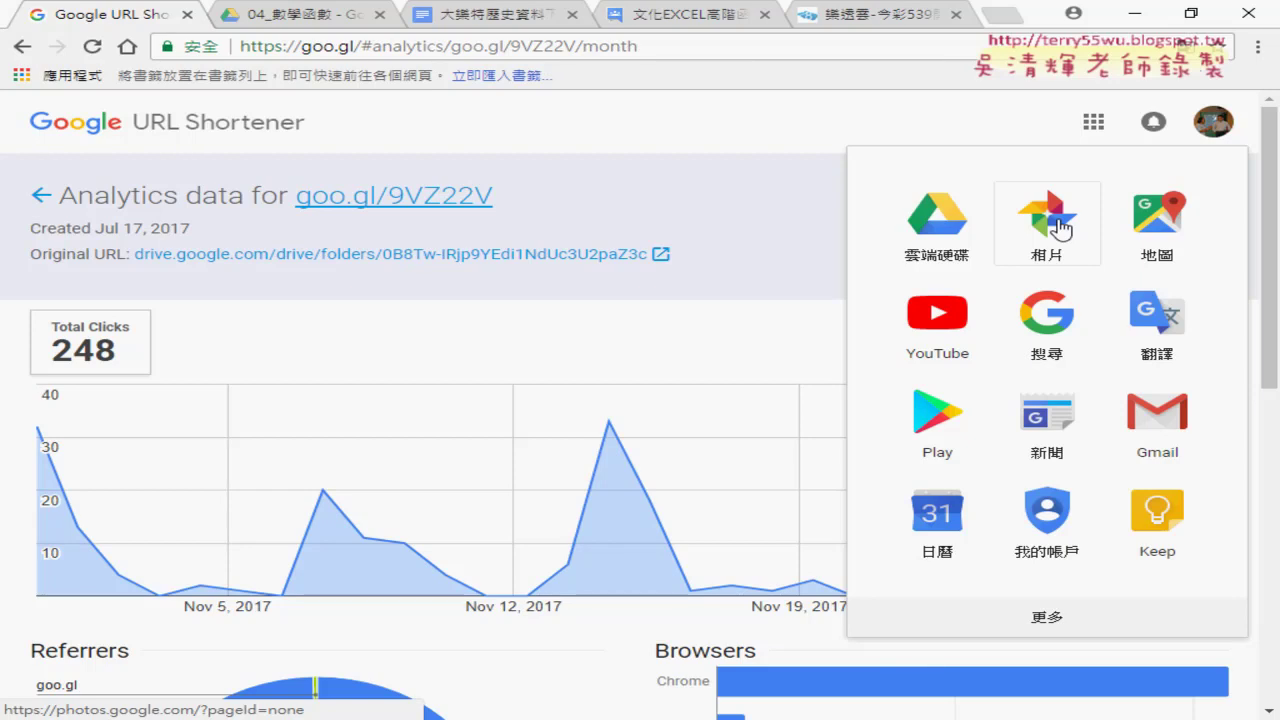
pyautogui.click(967, 233)
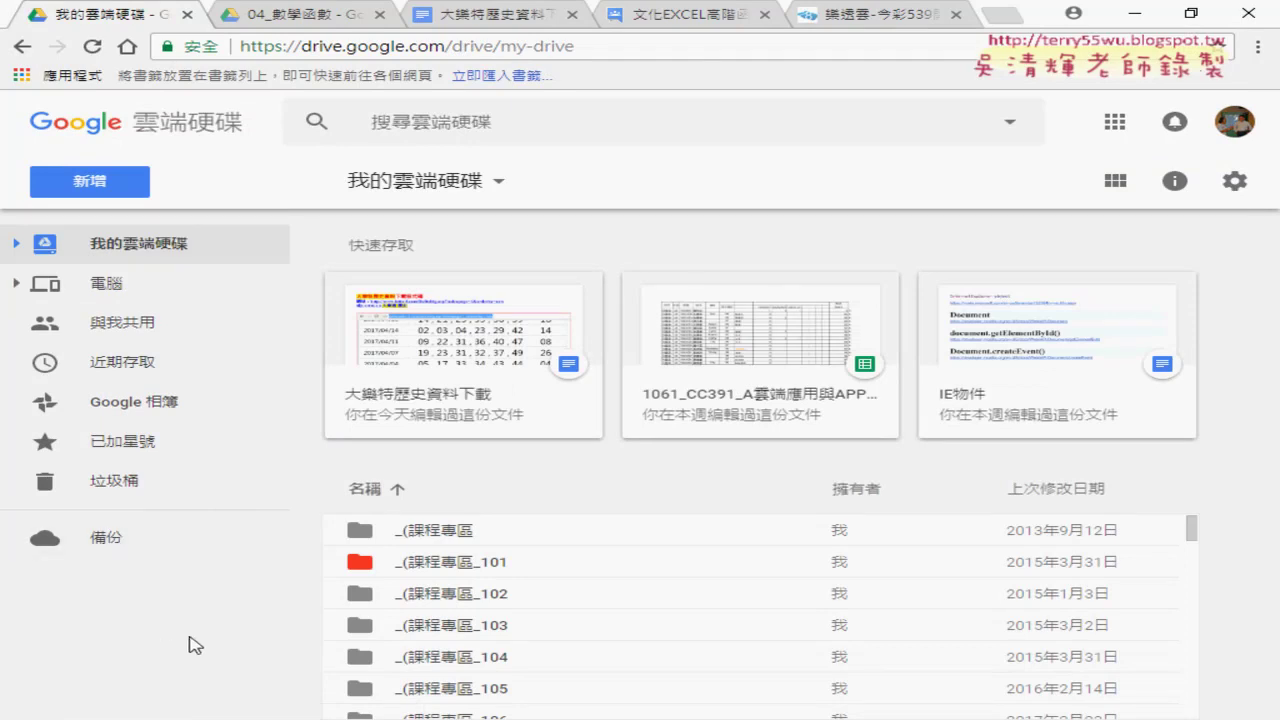
# - View Drive's storage plans, highlight the 1.02 TB total, then open Google Maps
pyautogui.click(125, 634)
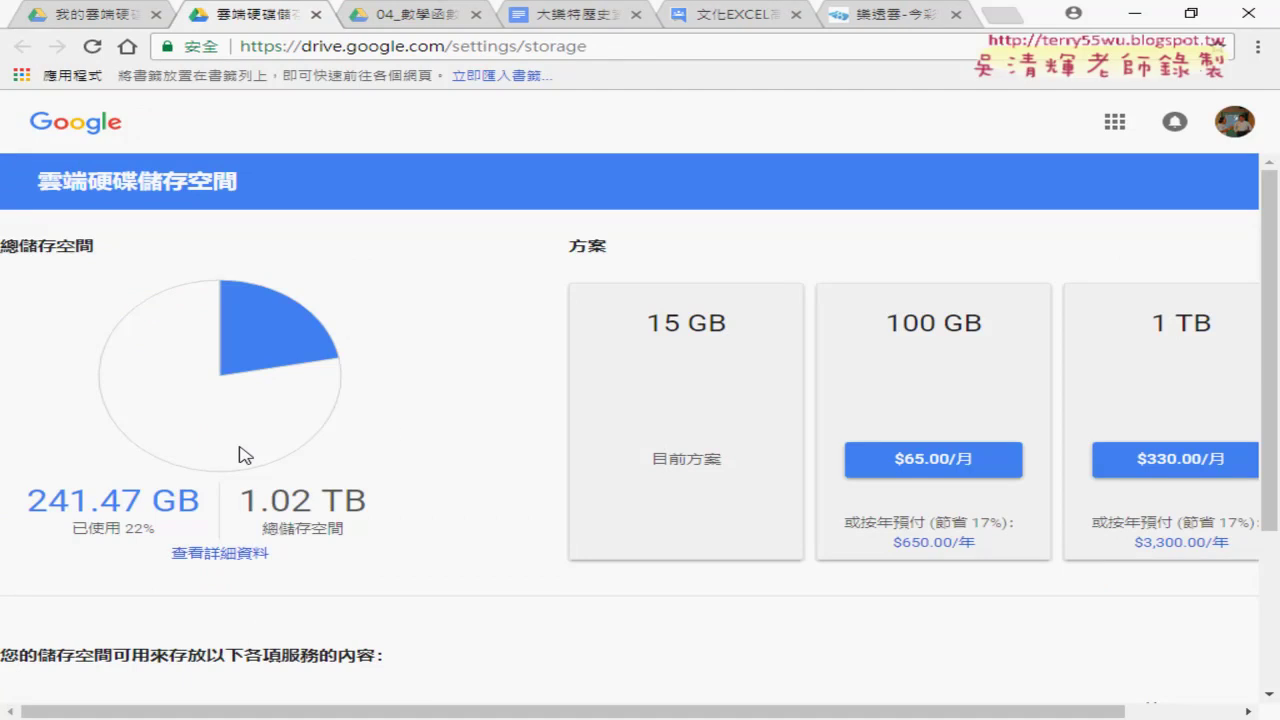
pyautogui.moveTo(240, 500); pyautogui.dragTo(366, 501)
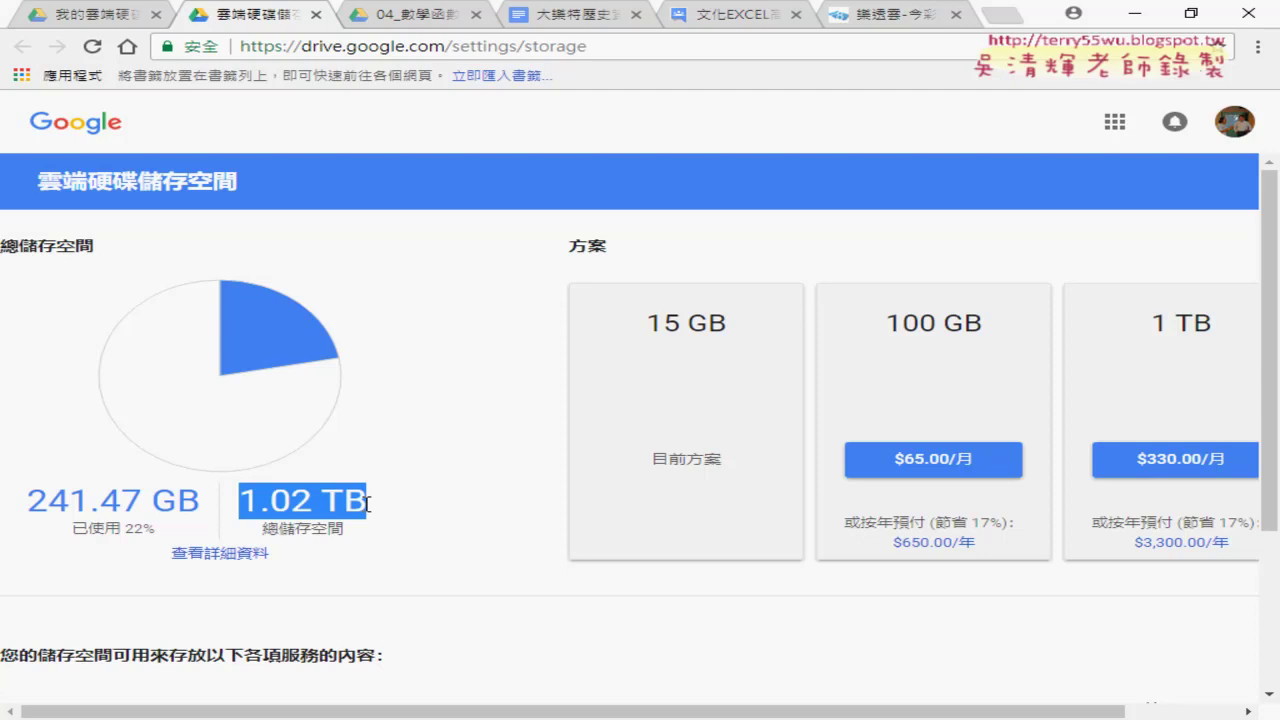
pyautogui.click(1112, 125)
pyautogui.click(1171, 209)
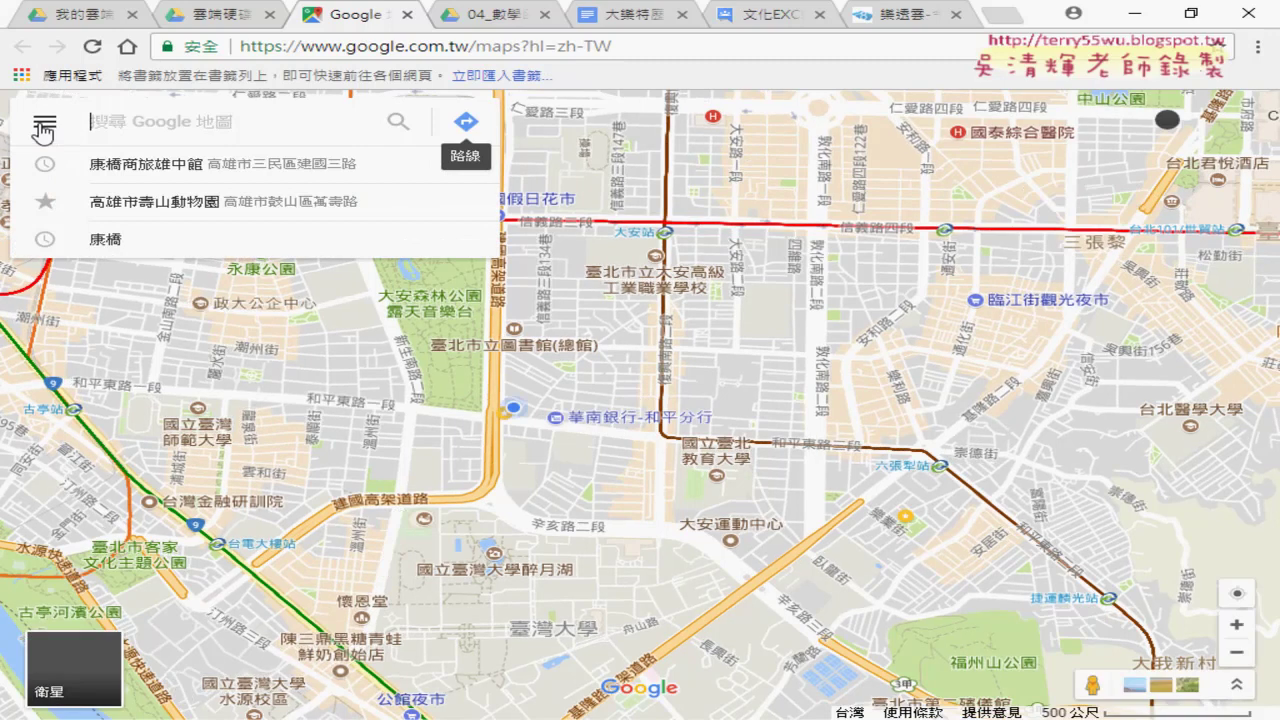
# - Browse the Maps contributions, reviews and photos, and open the level-8 Local Guide details
pyautogui.click(45, 127)
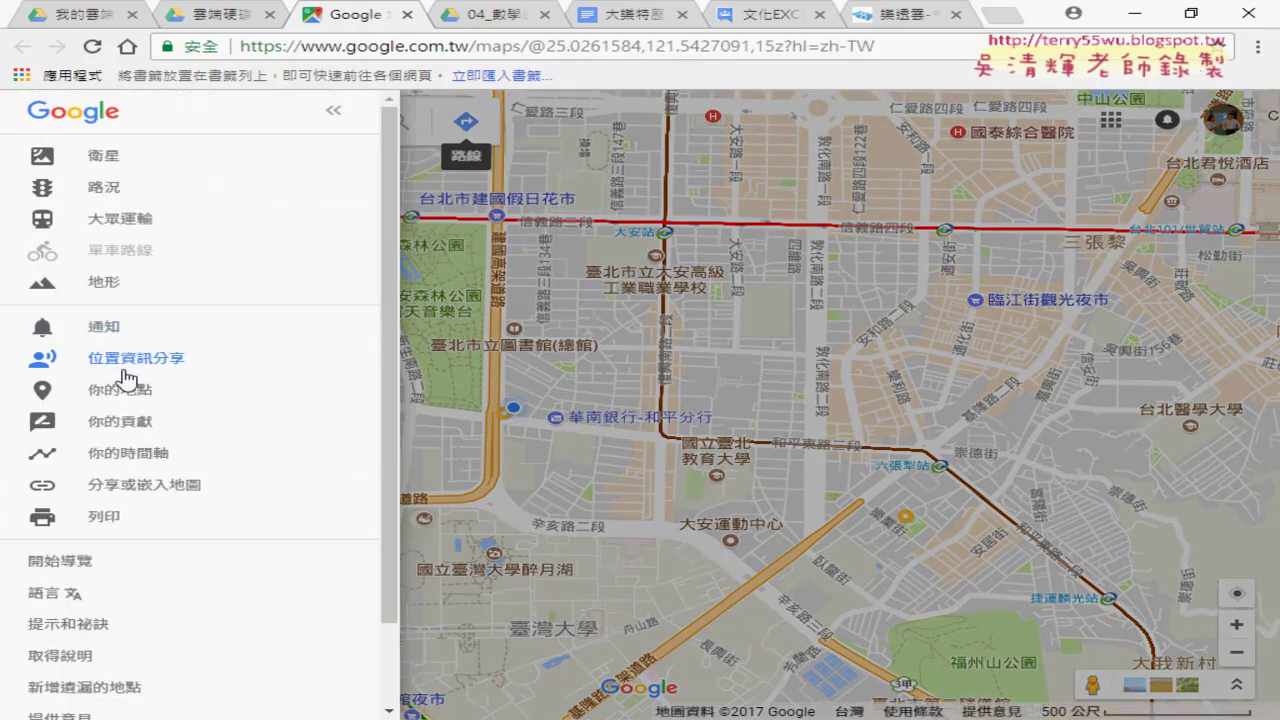
pyautogui.press('Escape')
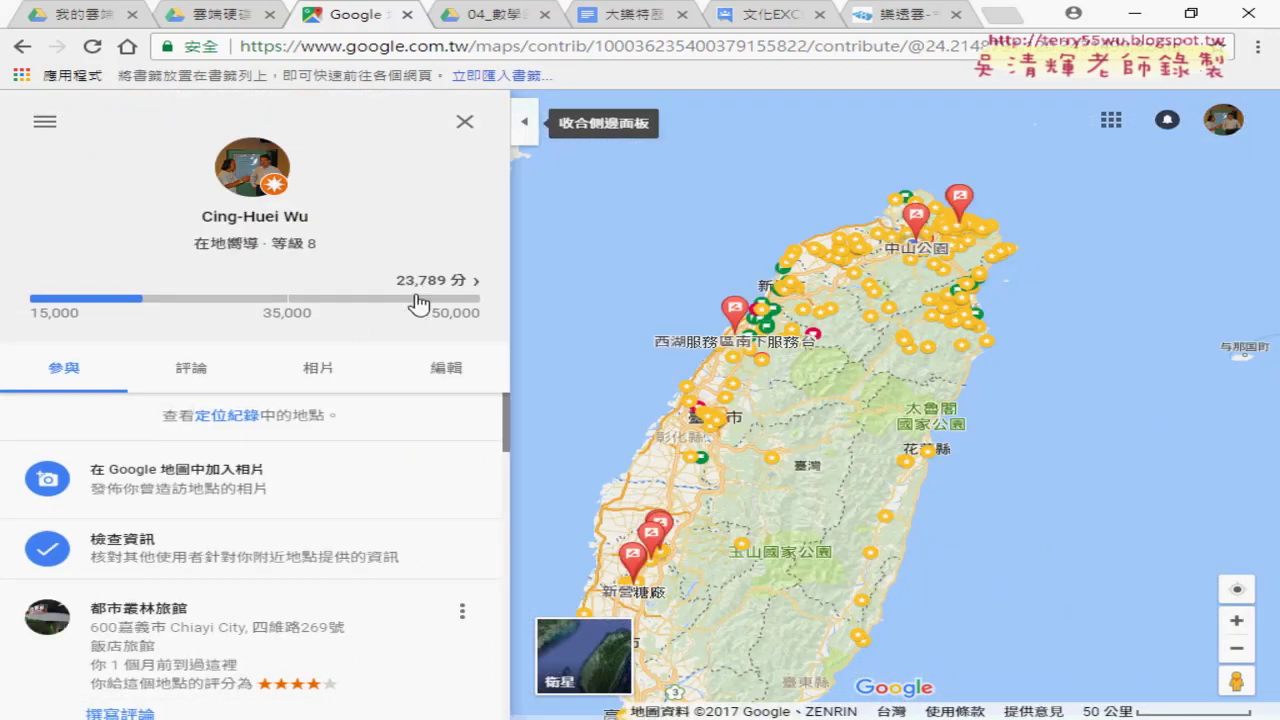
pyautogui.click(199, 370)
pyautogui.click(313, 372)
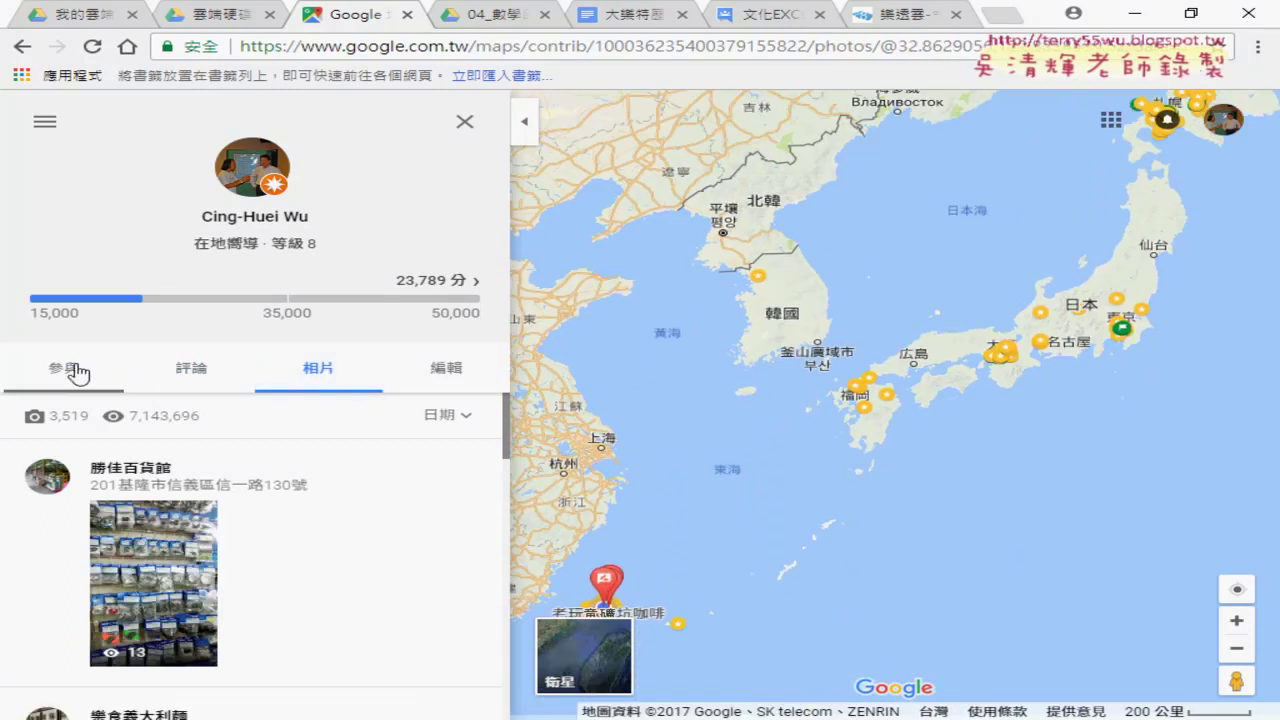
pyautogui.click(60, 370)
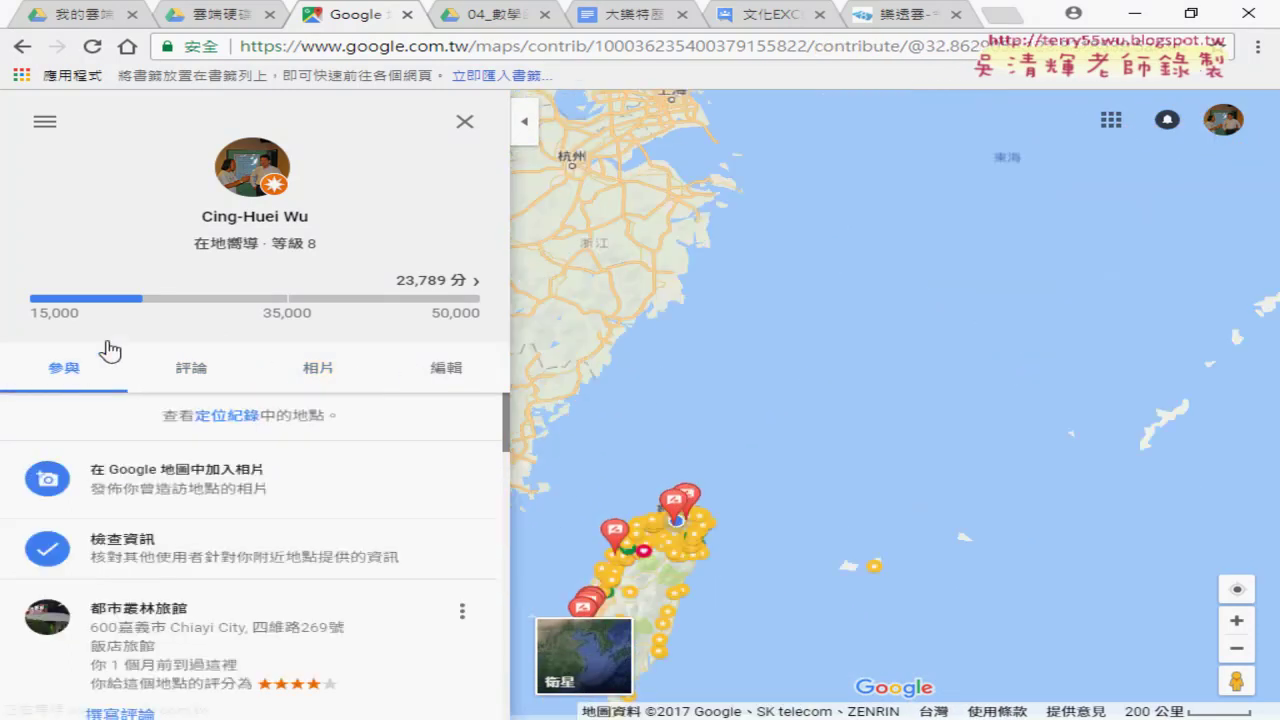
pyautogui.click(300, 240)
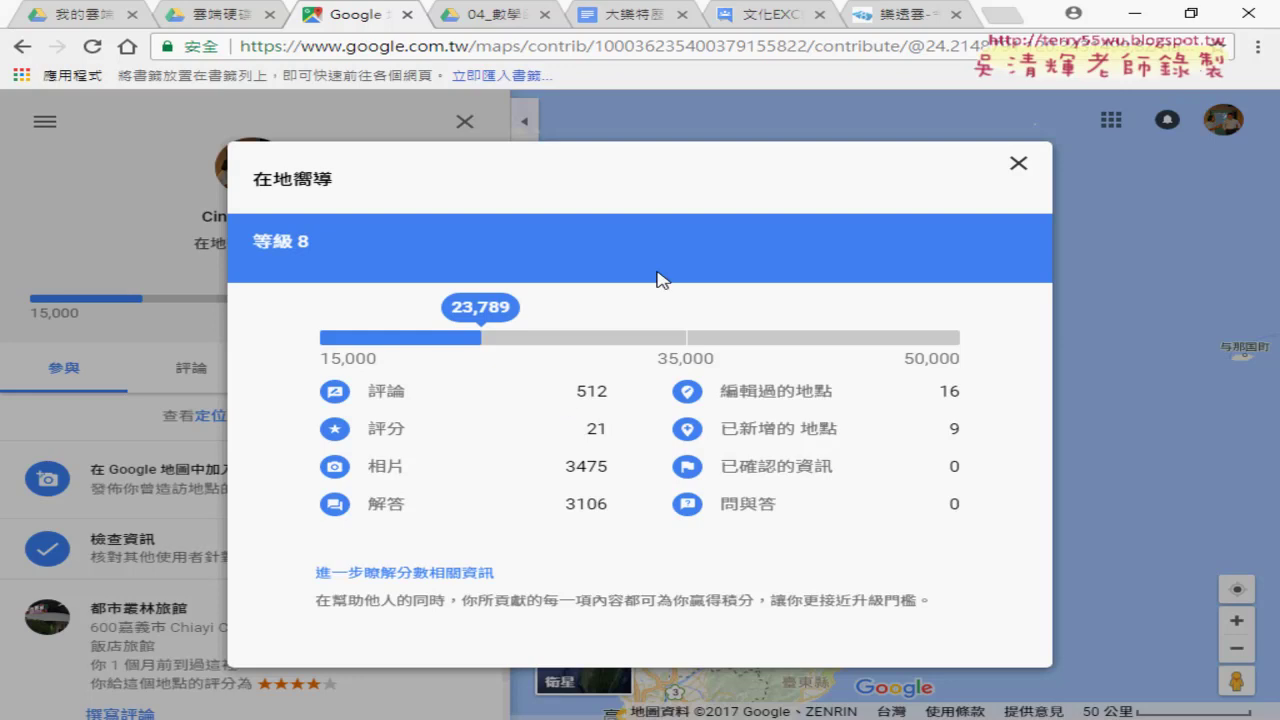
# - Close the Drive storage tab and minimize Chrome to bring Excel forward
pyautogui.click(213, 17)
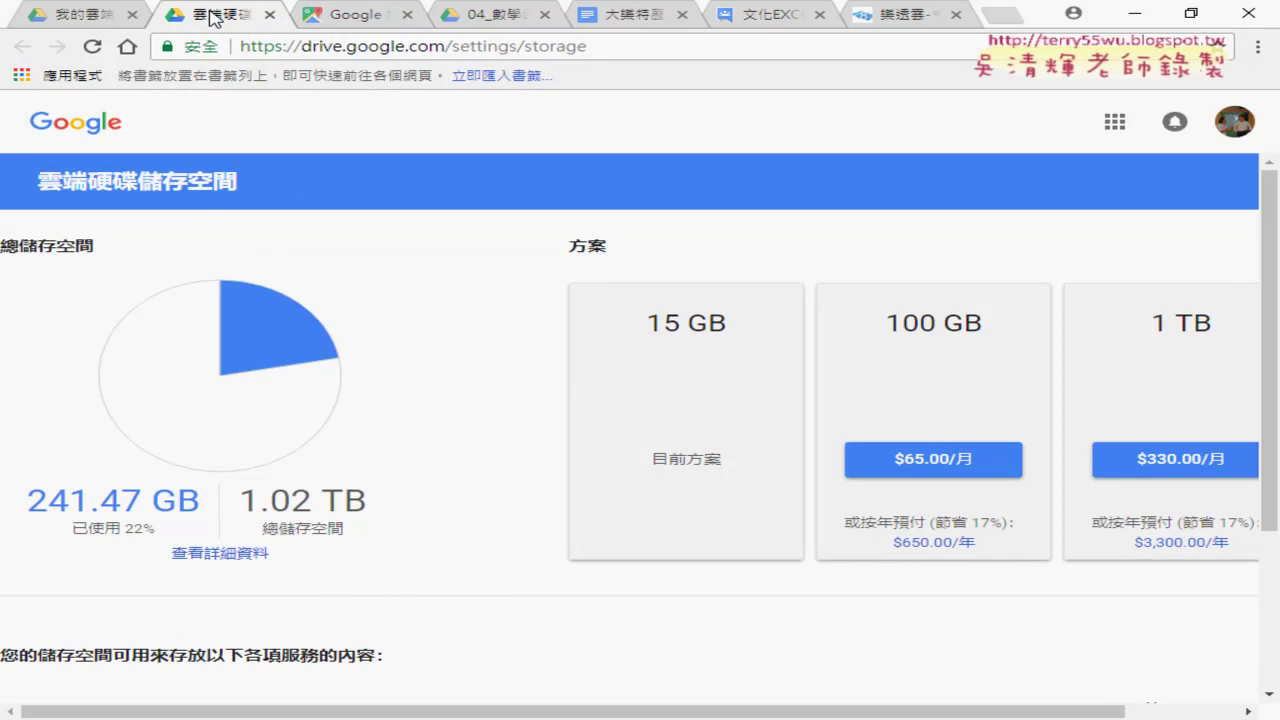
pyautogui.click(268, 15)
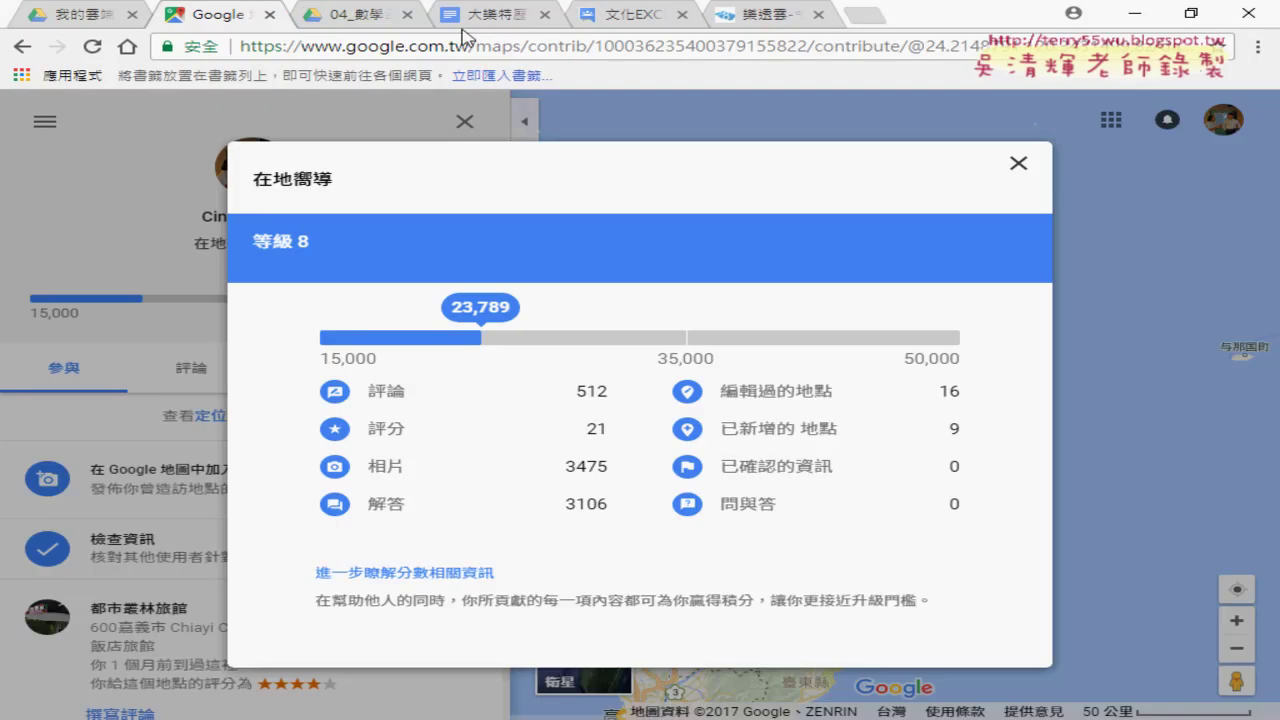
pyautogui.click(578, 20)
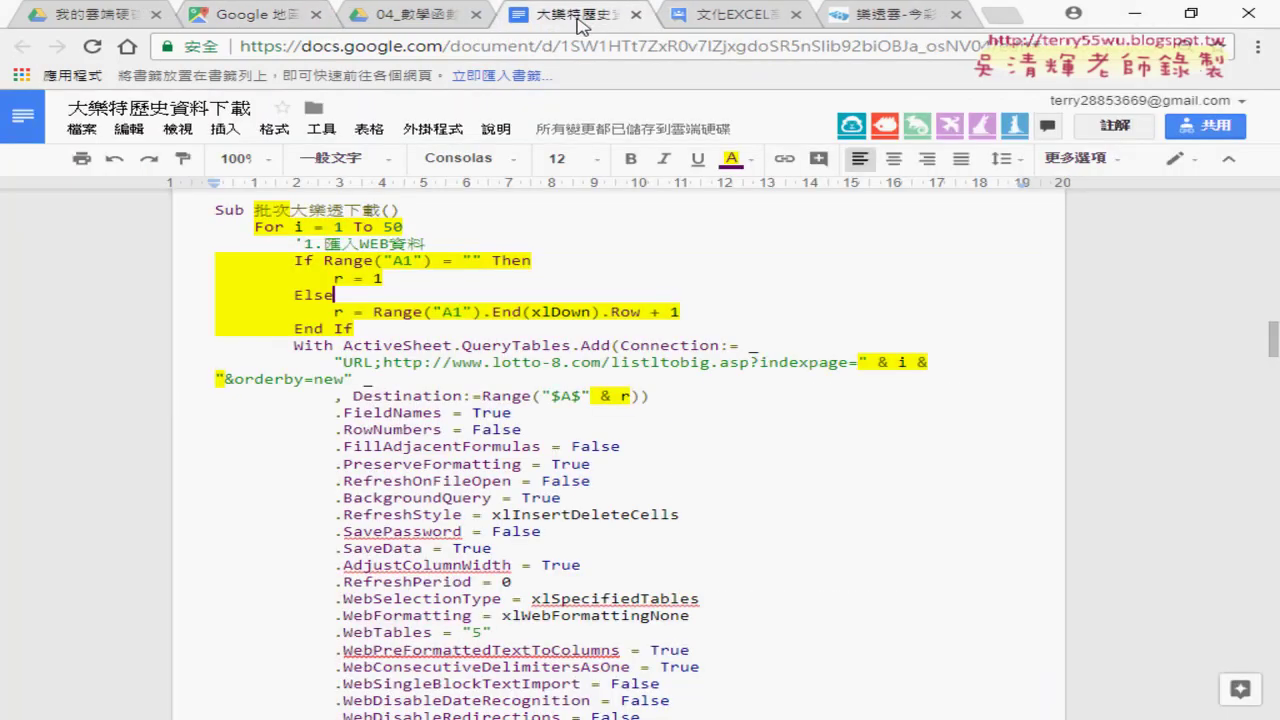
pyautogui.click(1135, 14)
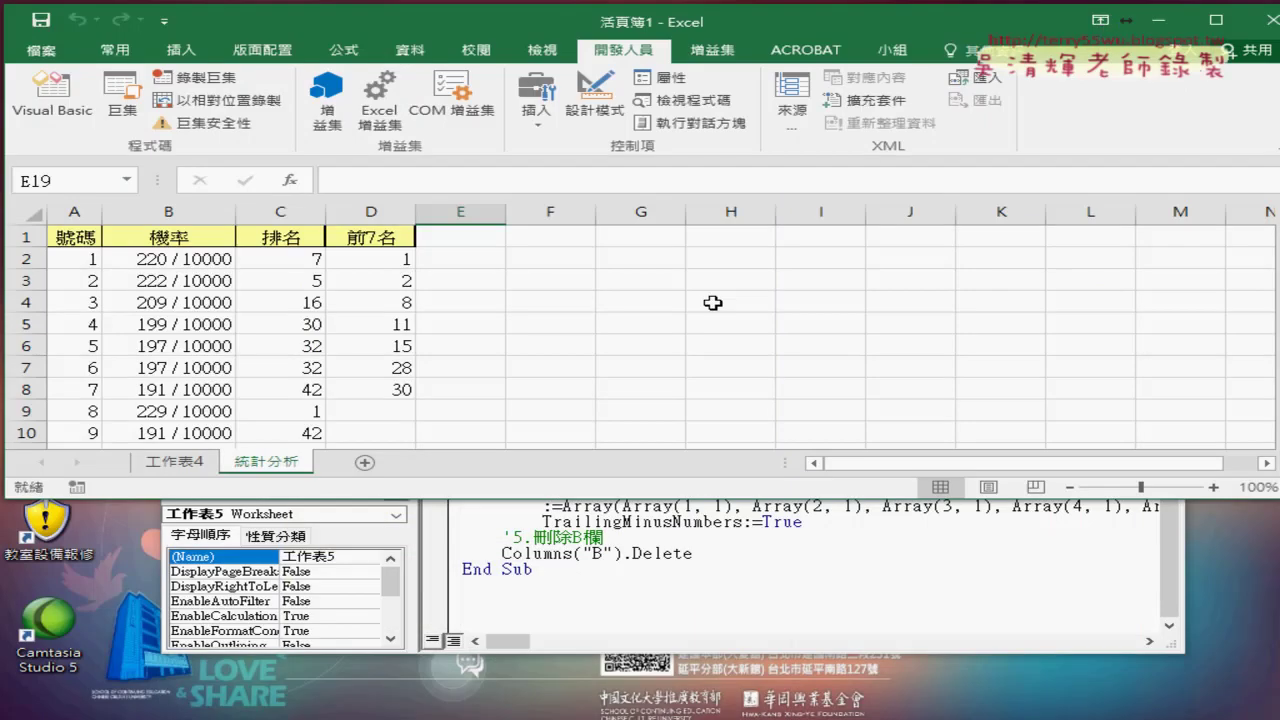
# - Maximize Excel, check A2 and B2, then delete the top-7 numbers in D2:D8
pyautogui.click(1216, 18)
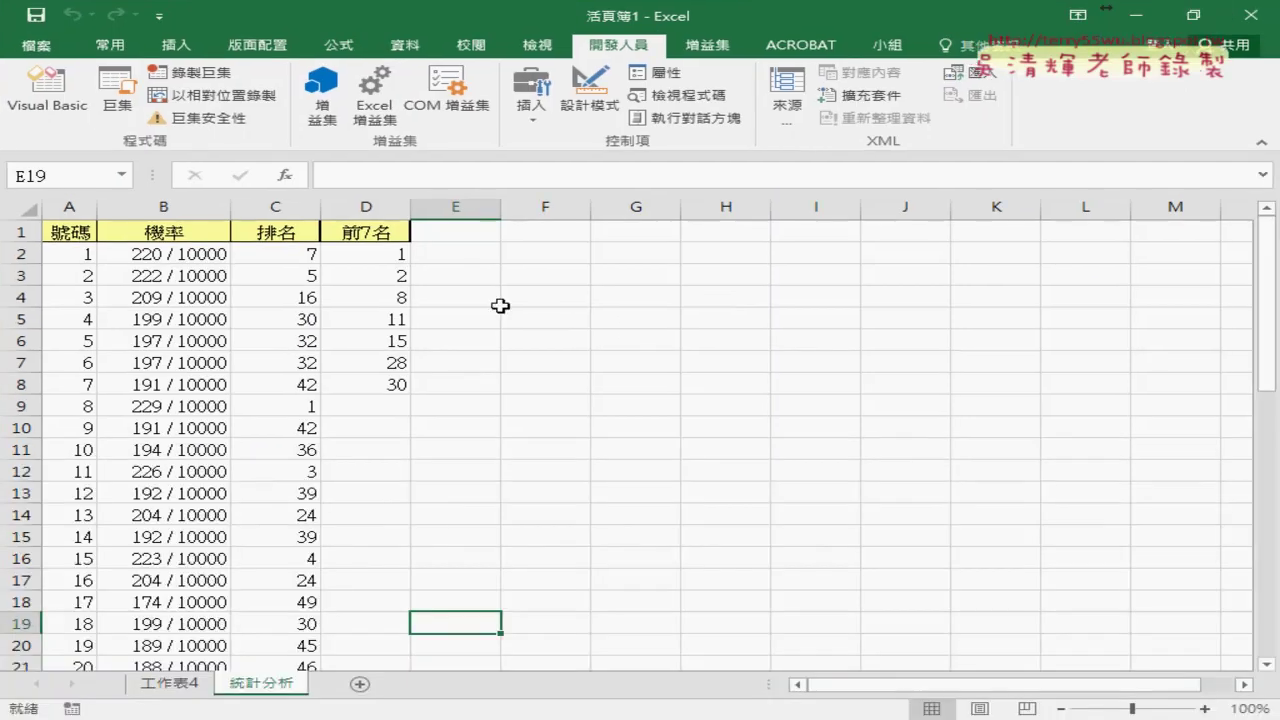
pyautogui.click(90, 256)
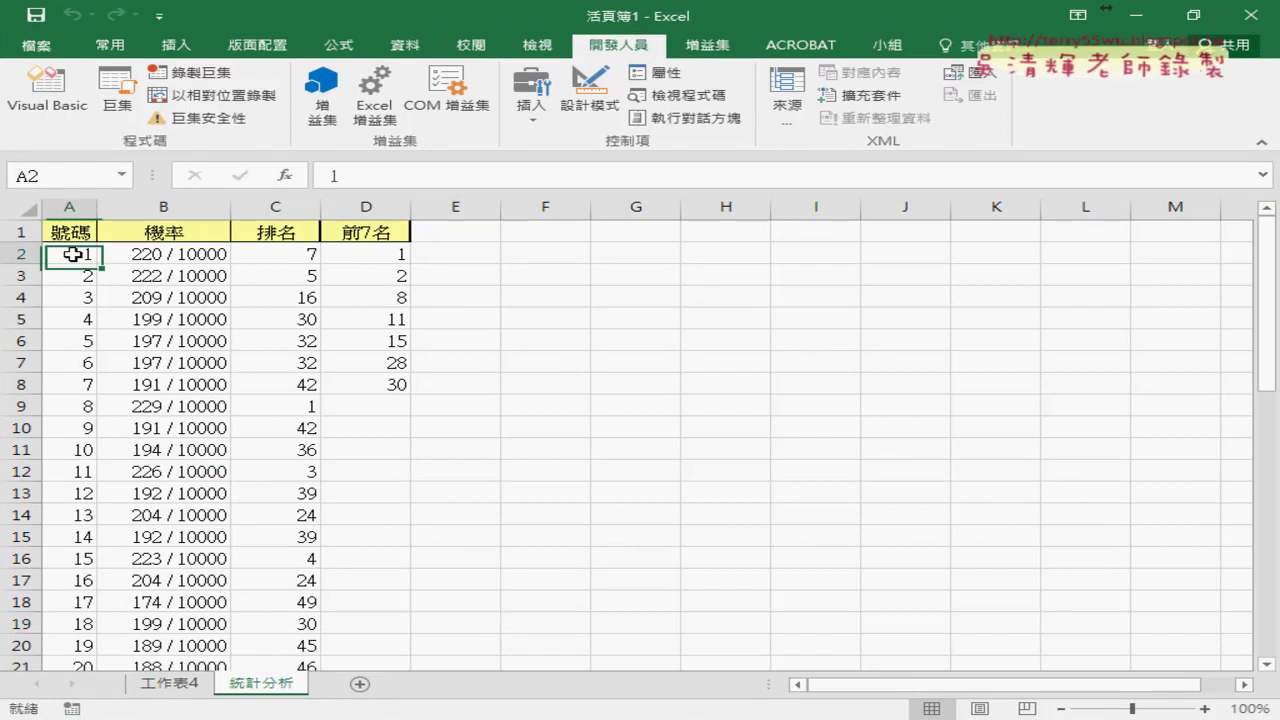
pyautogui.click(198, 256)
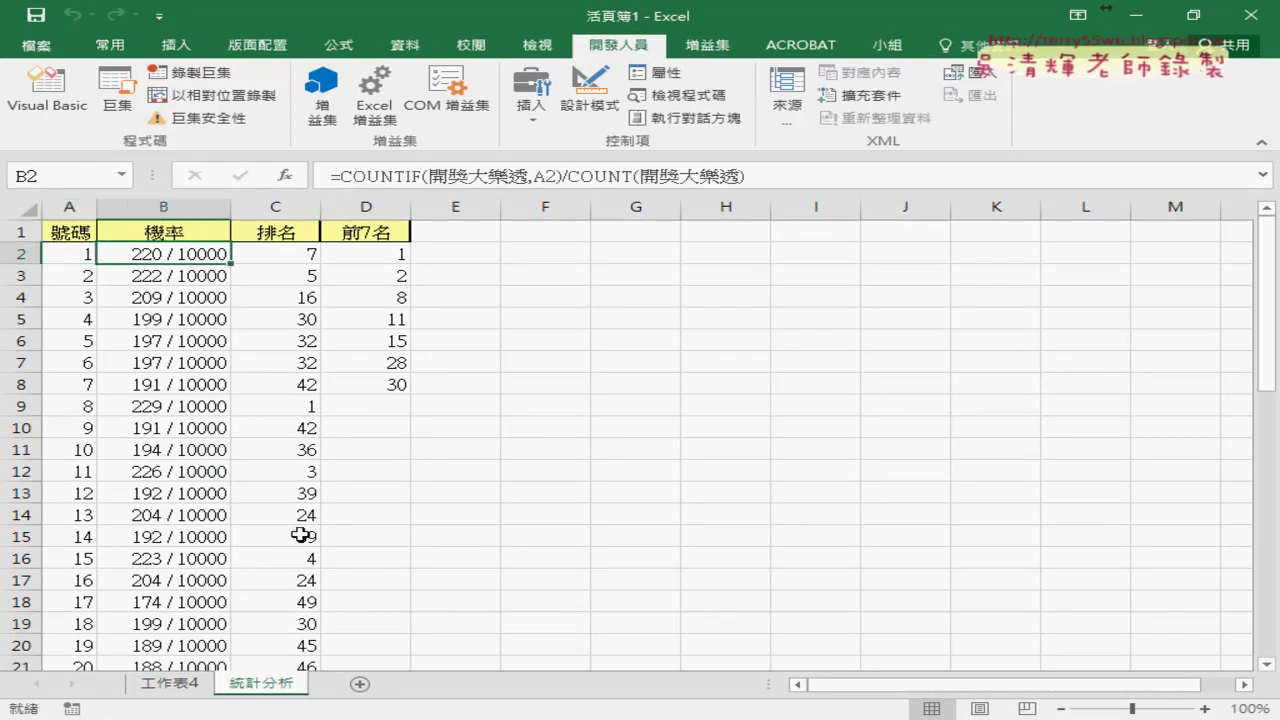
pyautogui.moveTo(388, 258); pyautogui.dragTo(388, 382)
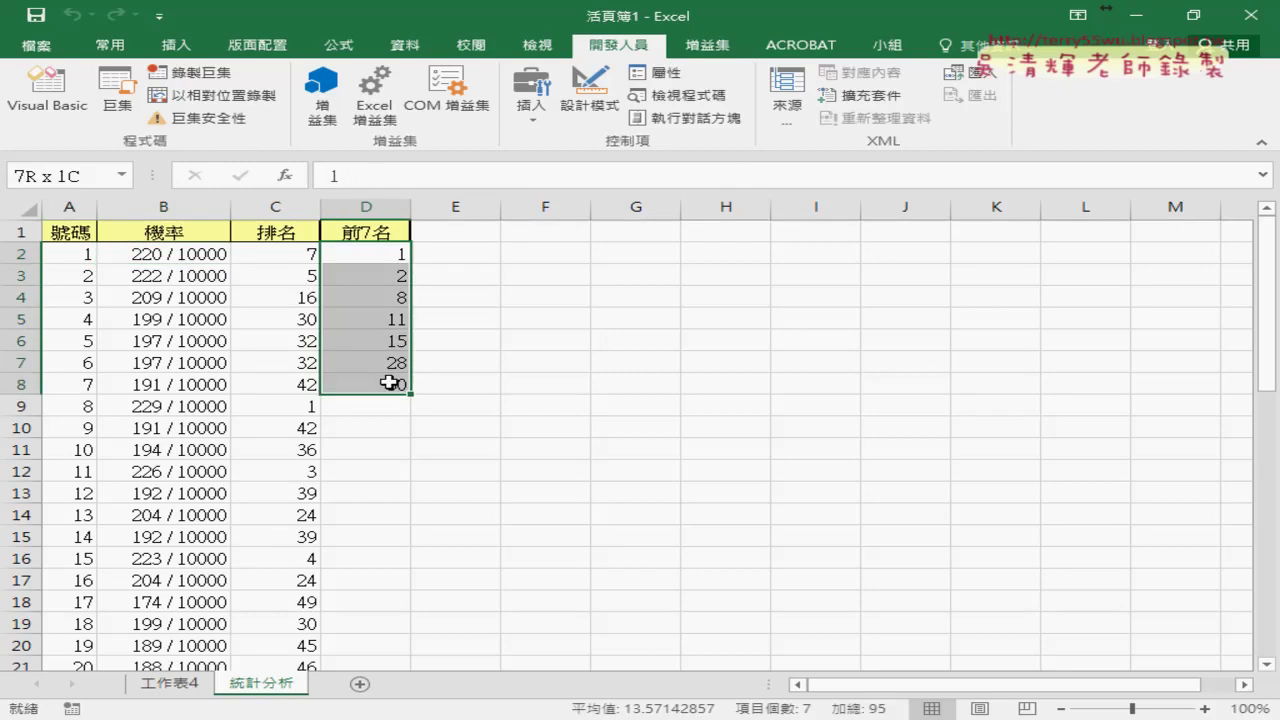
pyautogui.press('Delete')
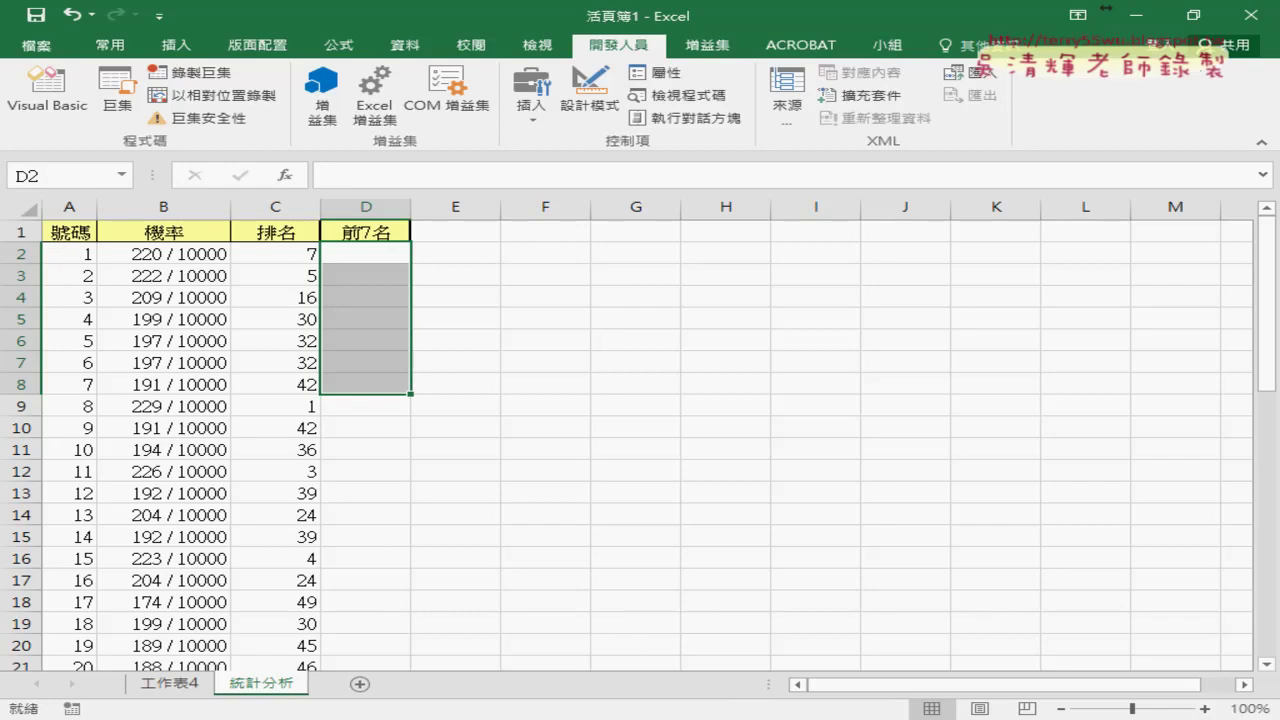
# - Switch to the COUNTIF example workbook and look over its conditional formatting options
pyautogui.moveTo(643, 715)
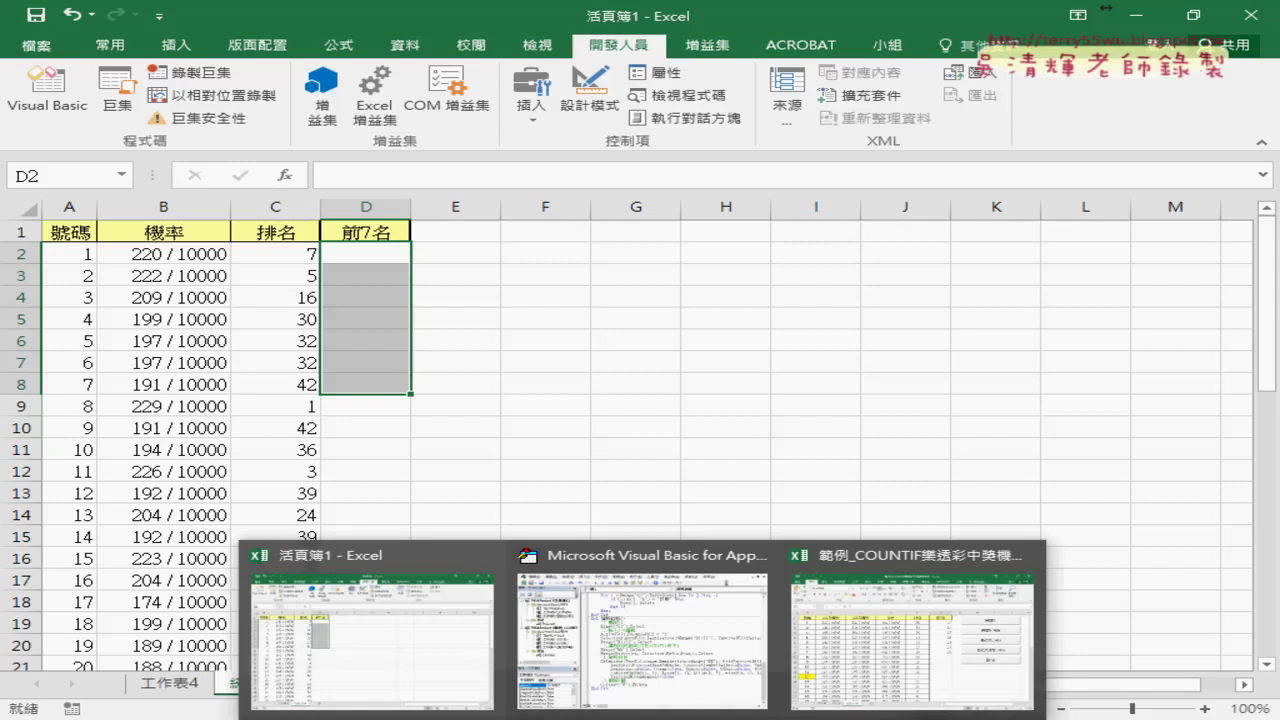
pyautogui.click(825, 655)
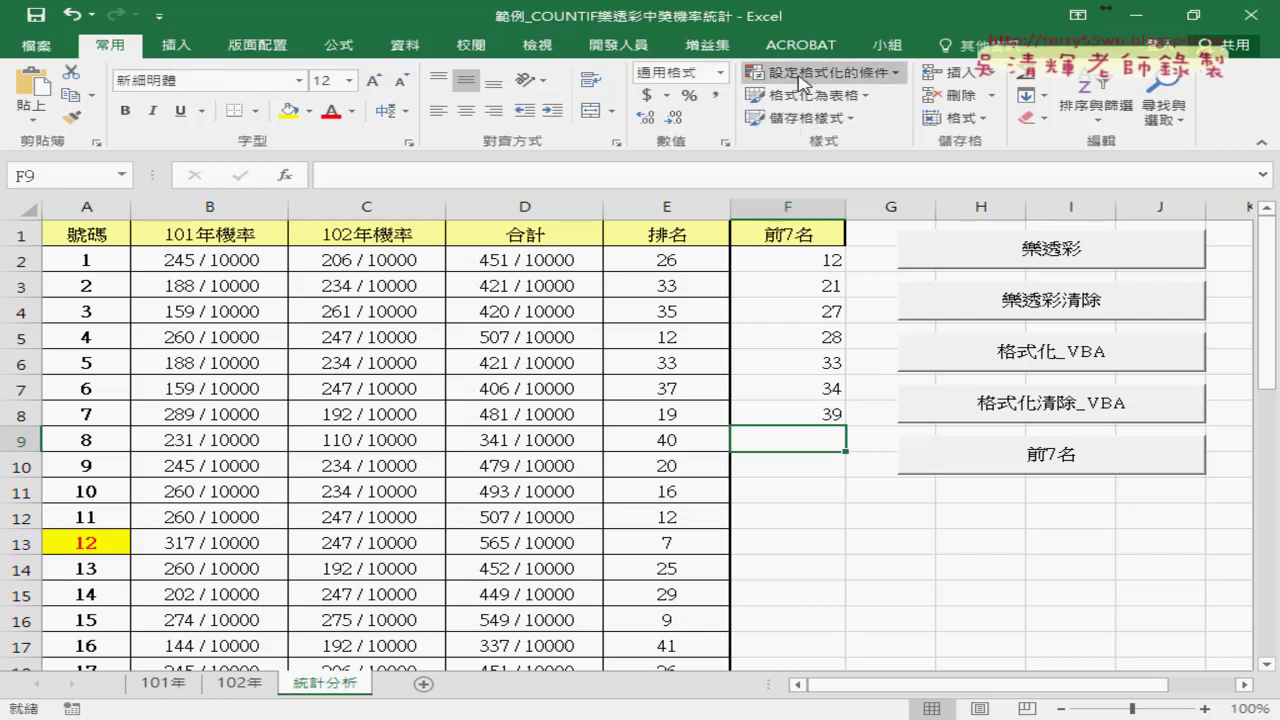
pyautogui.click(800, 78)
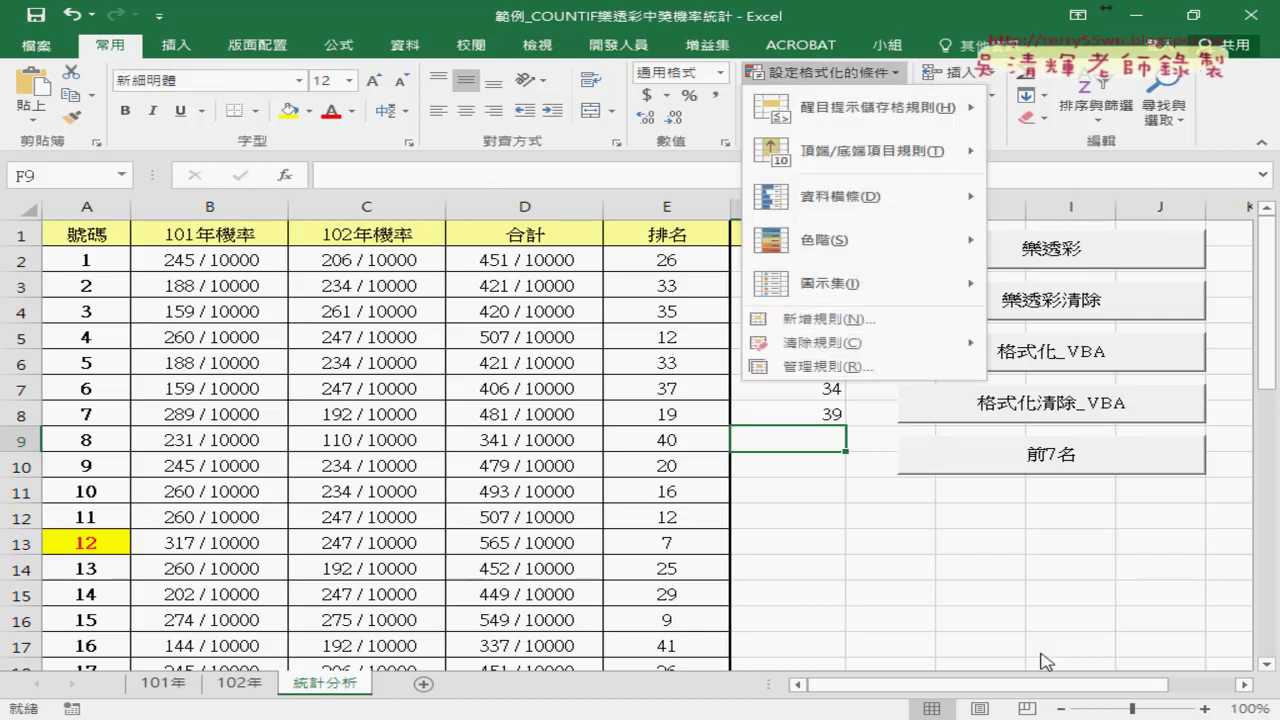
pyautogui.click(1050, 433)
# - Open the 格式化_VBA button's assigned macro in the VBA editor
pyautogui.rightClick(1045, 352)
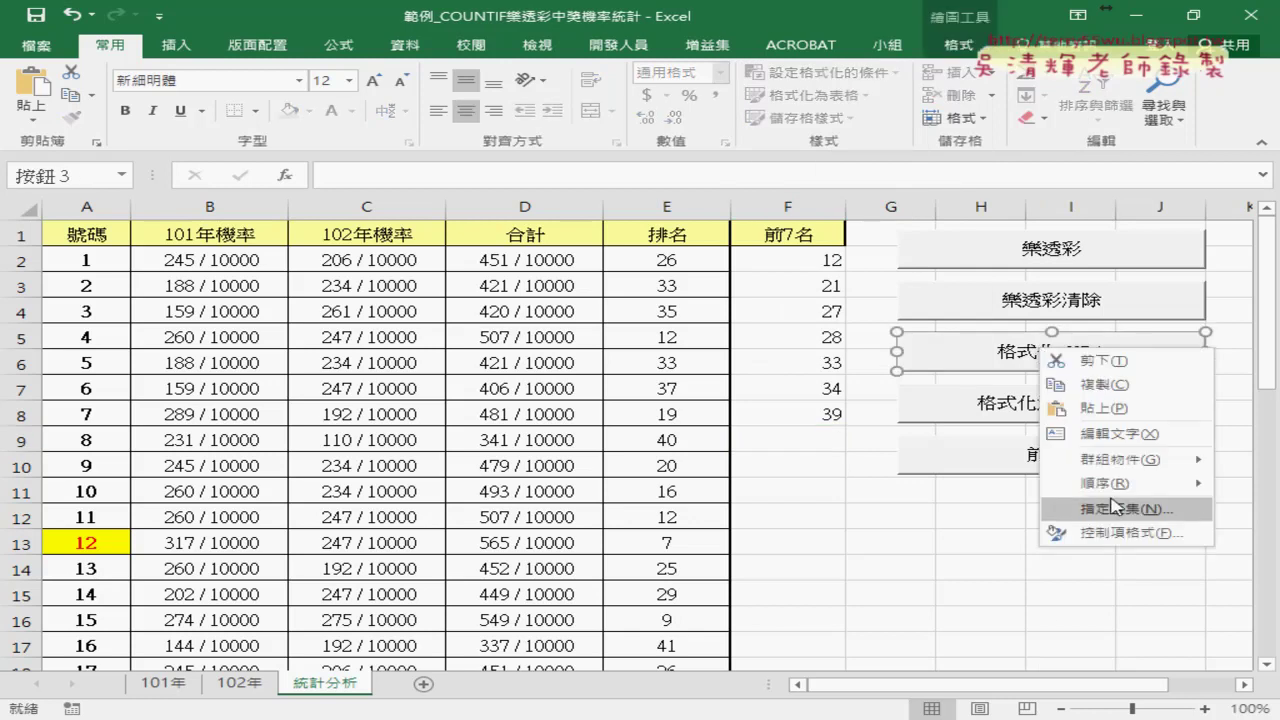
pyautogui.click(1114, 503)
pyautogui.click(1208, 356)
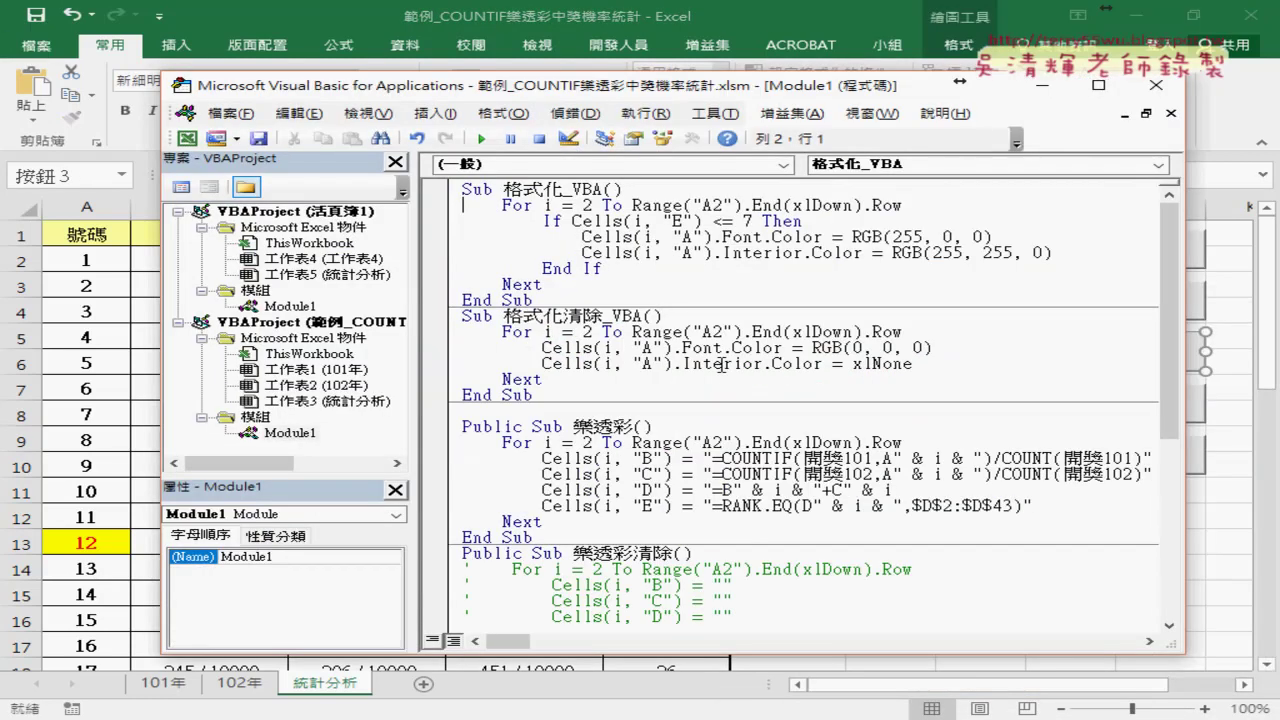
# - Copy the 格式化_VBA code and paste it after 資料剖析 in 活頁簿1's Module1
pyautogui.moveTo(470, 275); pyautogui.dragTo(462, 188)
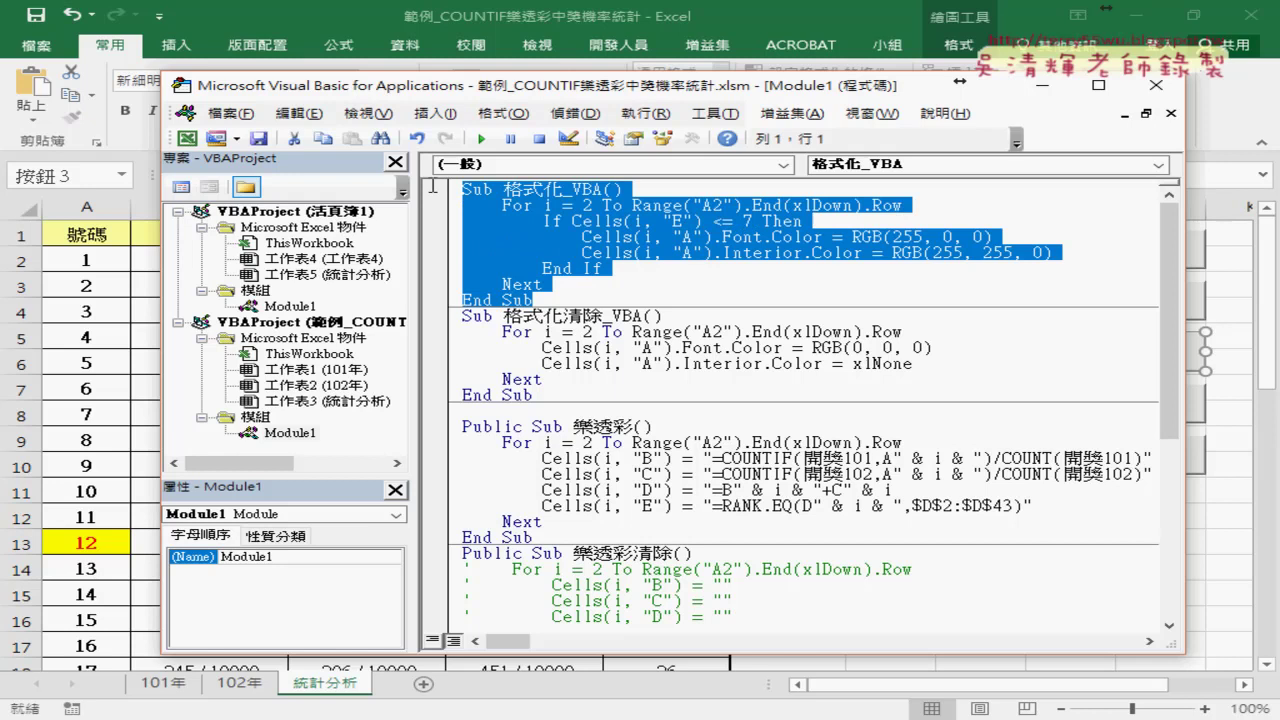
pyautogui.rightClick(512, 226)
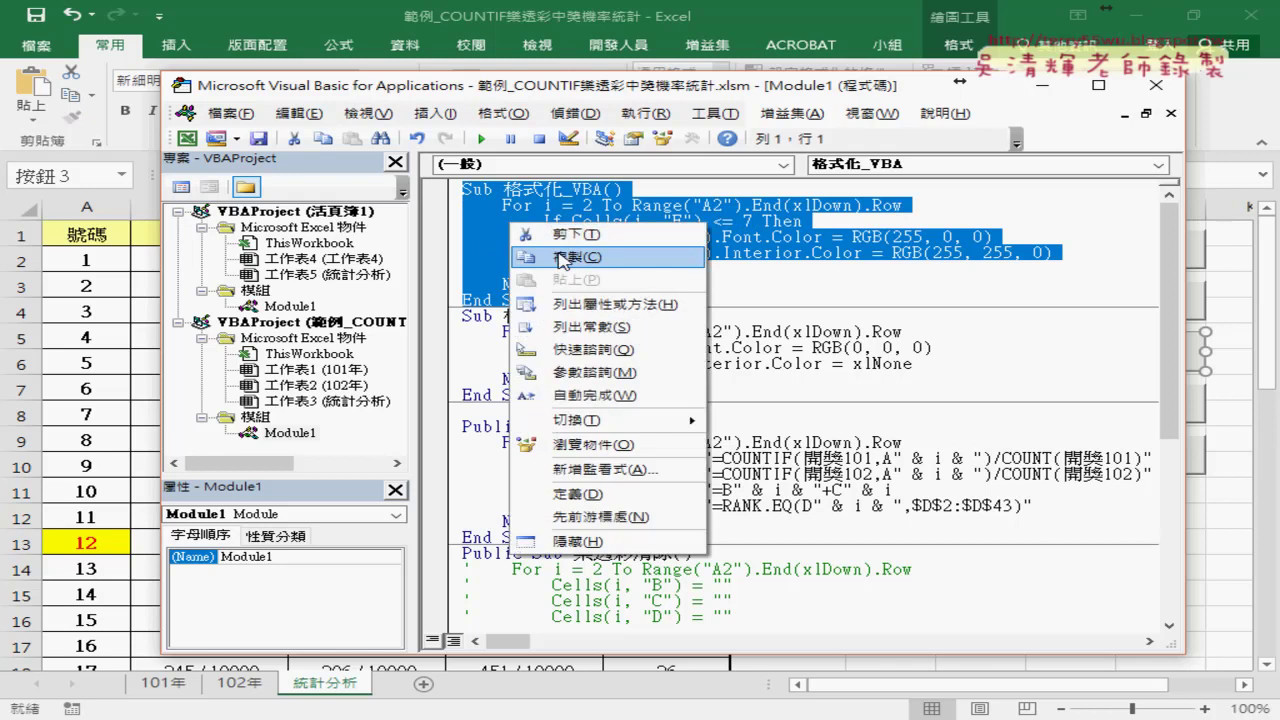
pyautogui.click(563, 258)
pyautogui.doubleClick(290, 306)
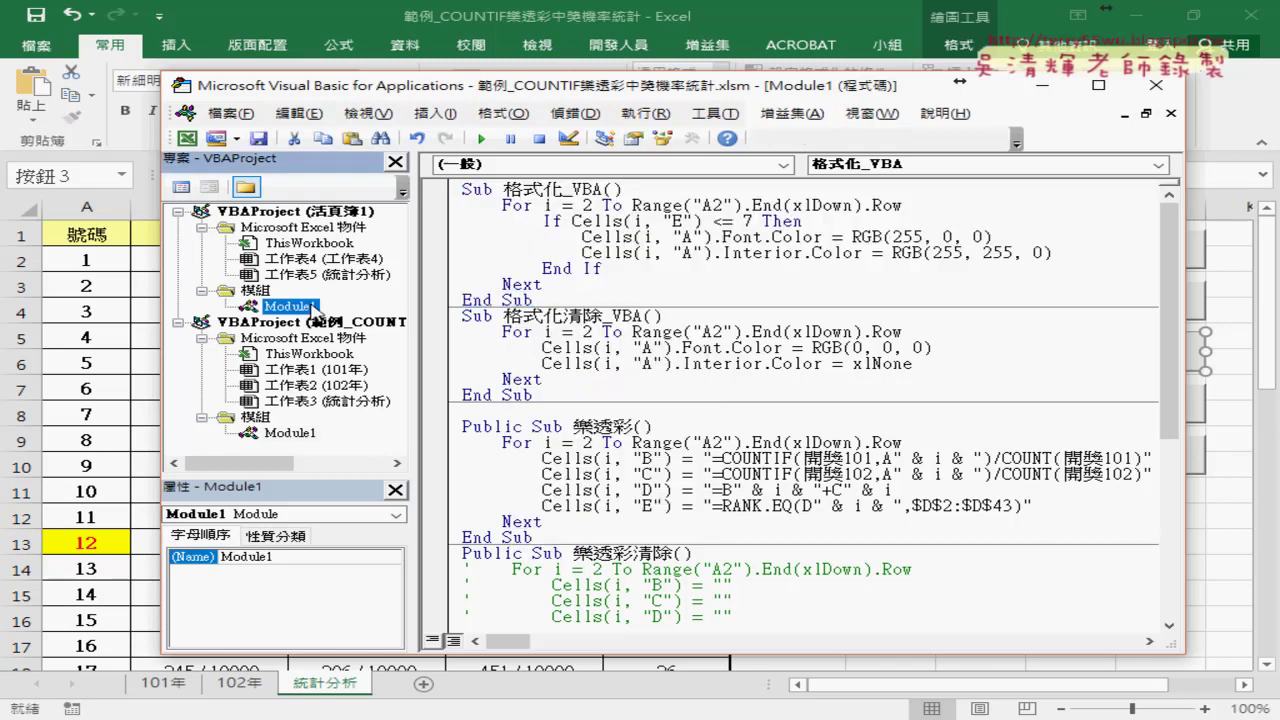
pyautogui.rightClick(486, 594)
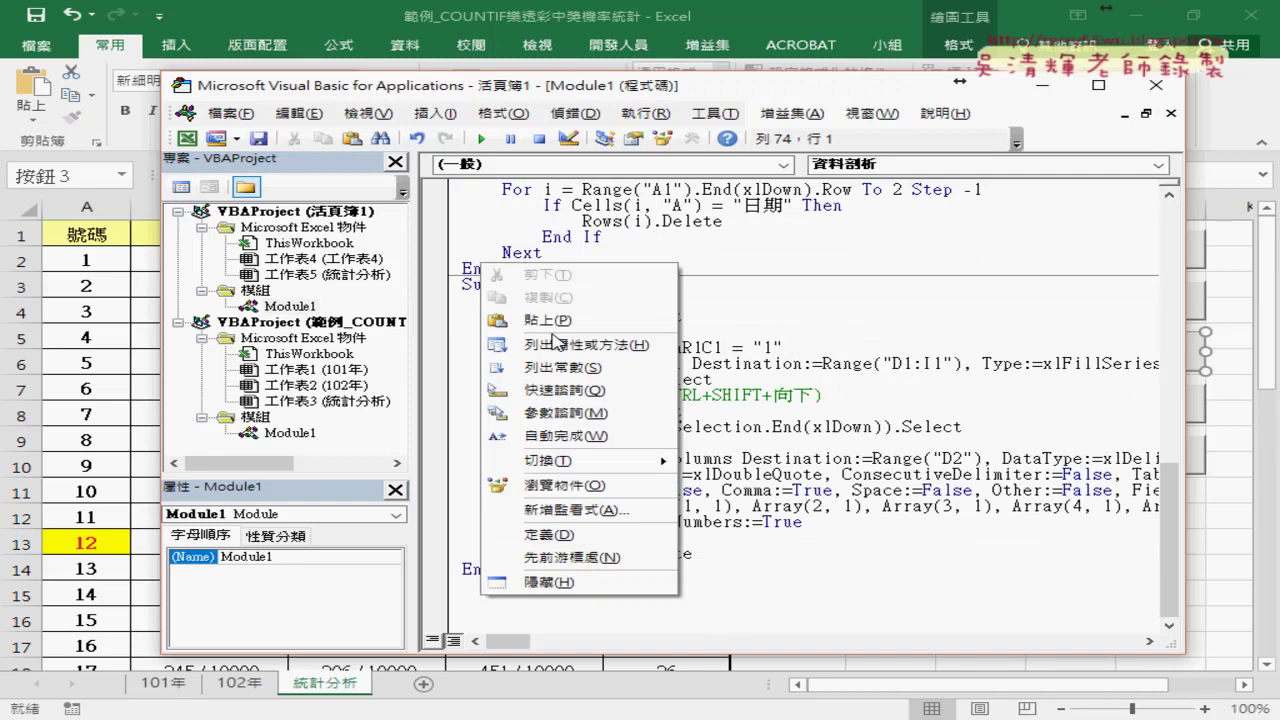
pyautogui.click(510, 317)
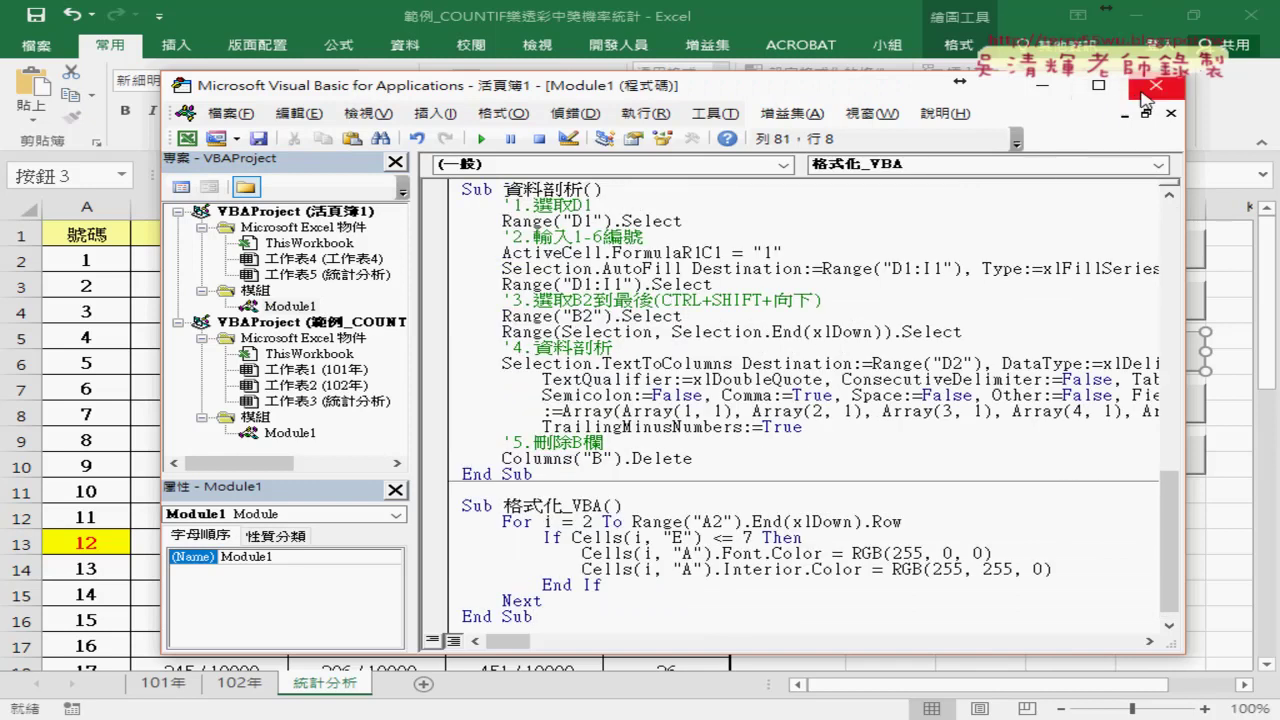
pyautogui.click(1147, 20)
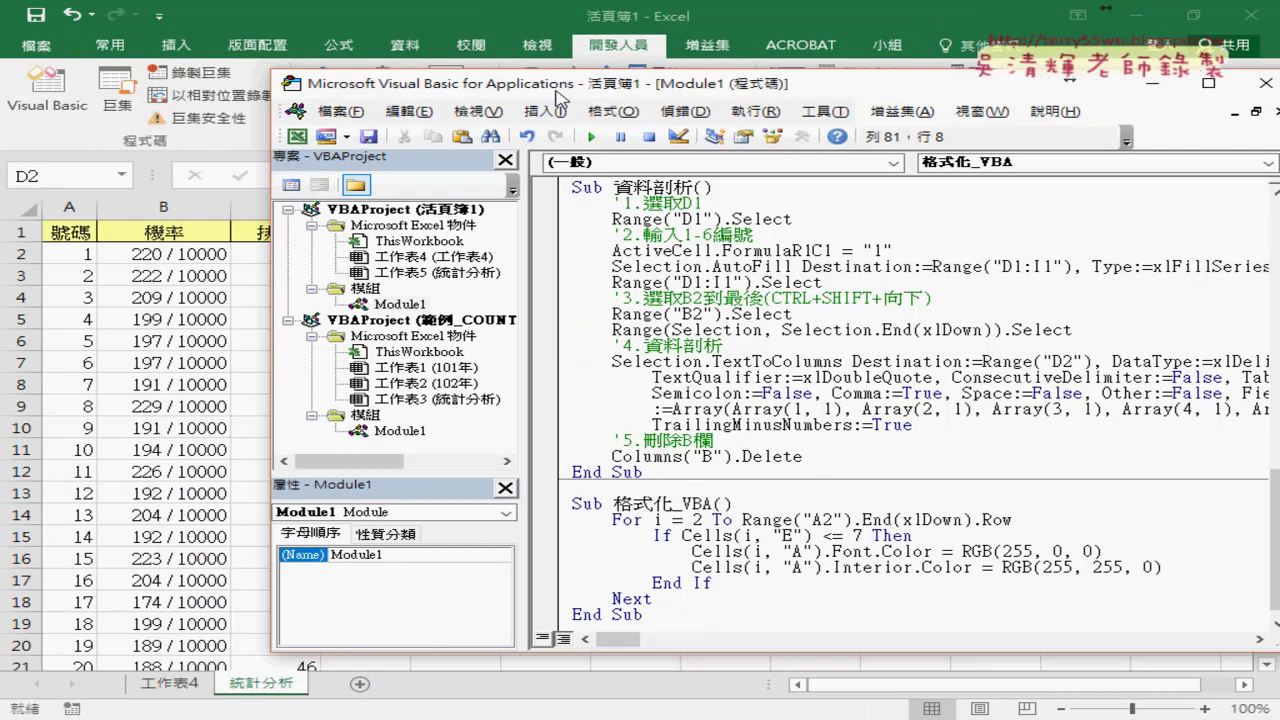
# - Rearrange the editor window and review the For loop's end-row expression
pyautogui.moveTo(463, 98); pyautogui.dragTo(604, 99)
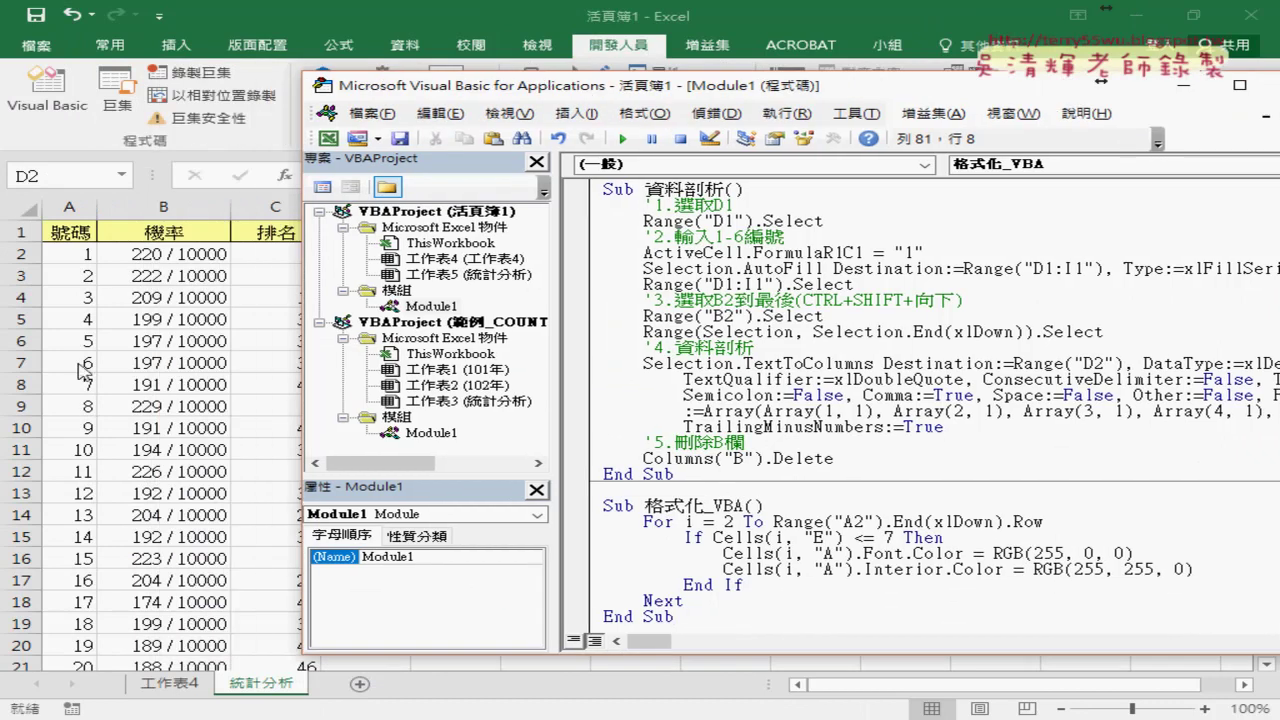
pyautogui.scroll(-1, 740, 455)
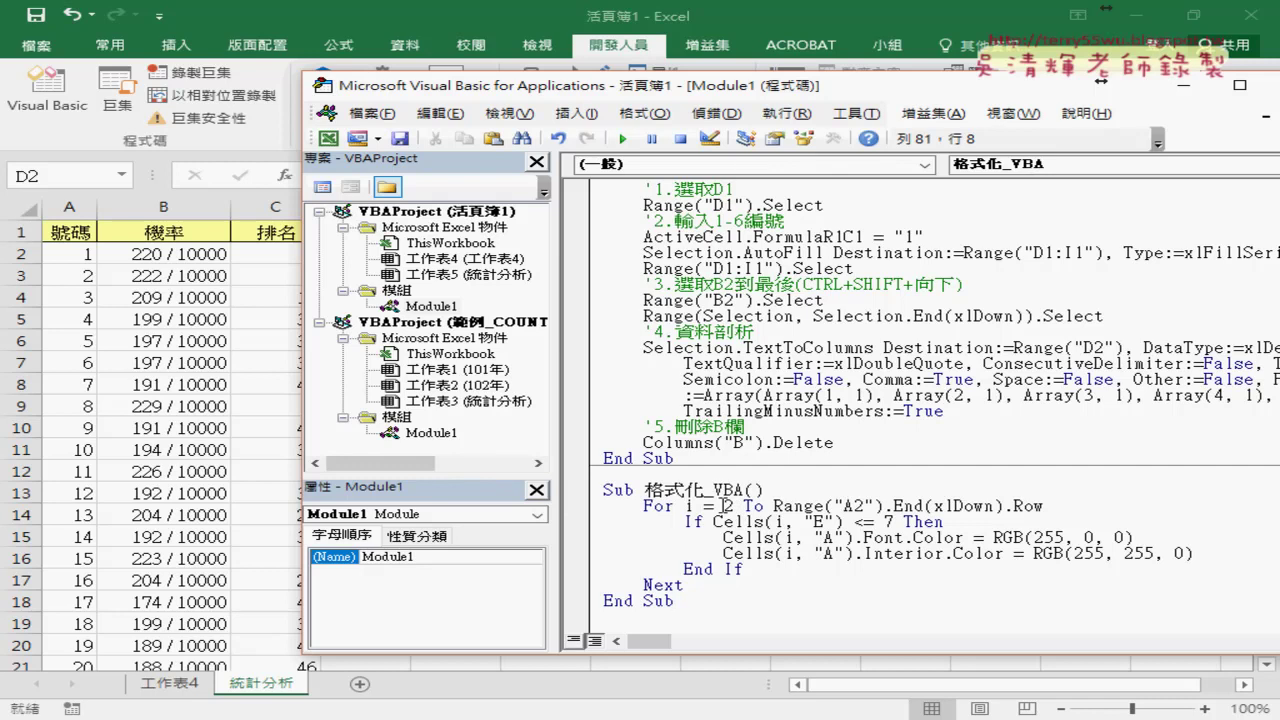
pyautogui.click(725, 506)
pyautogui.moveTo(772, 506); pyautogui.dragTo(1058, 508)
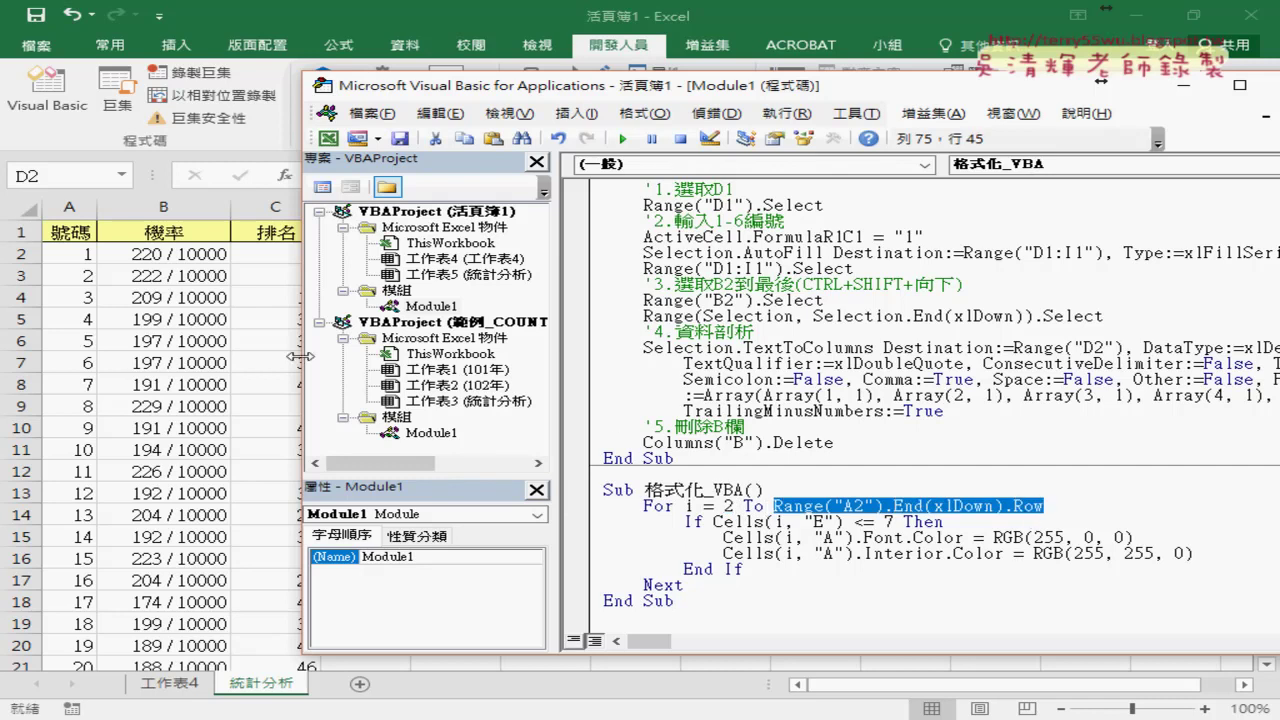
pyautogui.moveTo(302, 357); pyautogui.dragTo(440, 357)
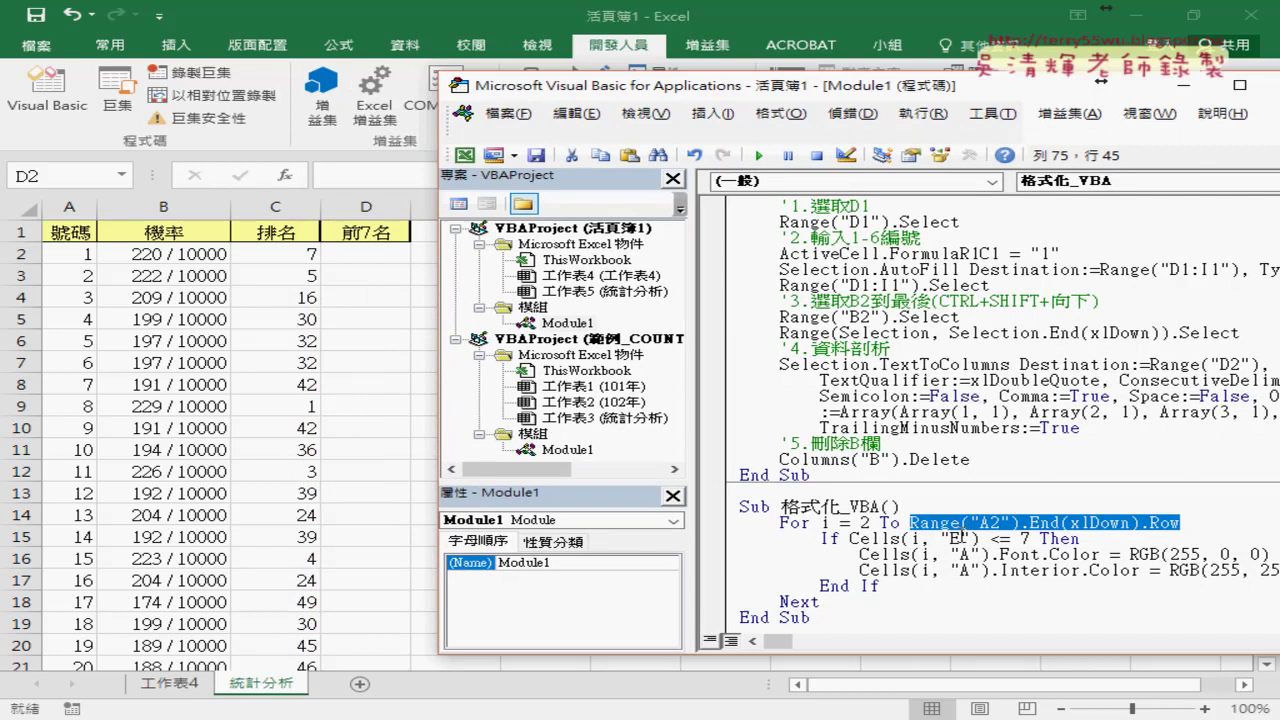
# - Change Cells(i, "E") to Cells(i, "C") and review the red font and yellow fill lines
pyautogui.doubleClick(955, 538)
pyautogui.write('C')
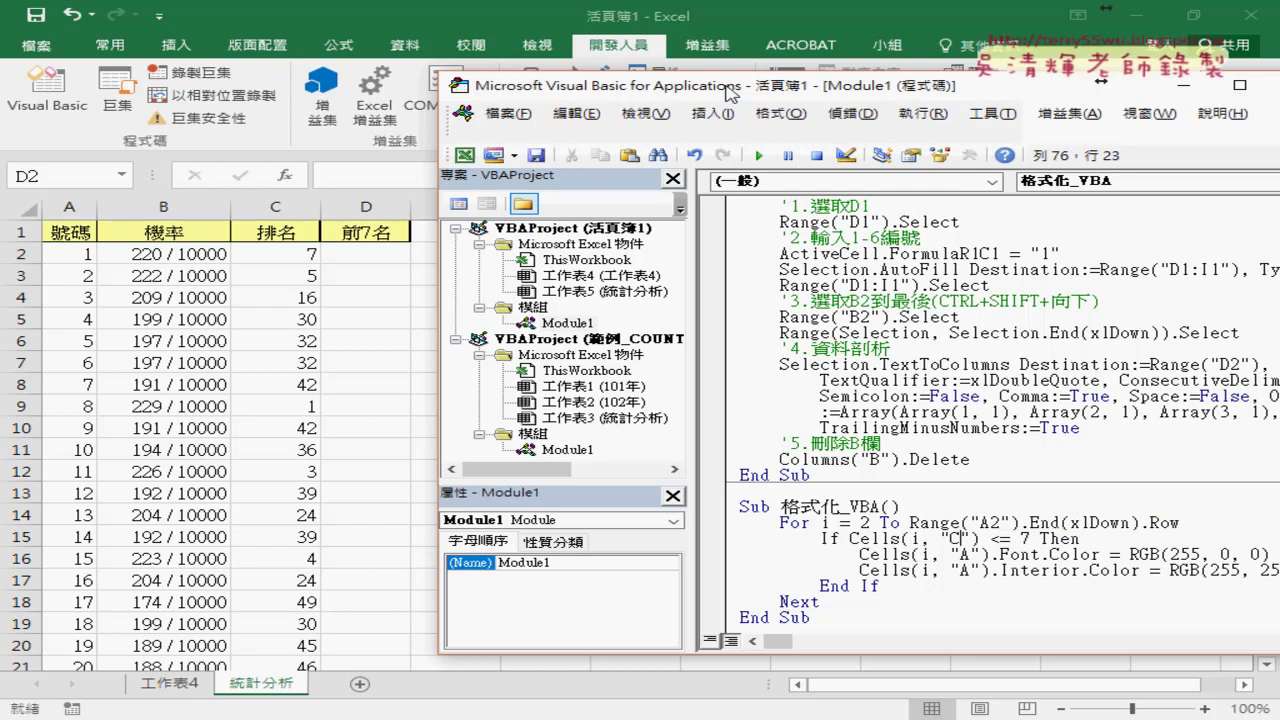
pyautogui.moveTo(727, 93); pyautogui.dragTo(463, 83)
pyautogui.scroll(-1, 914, 565)
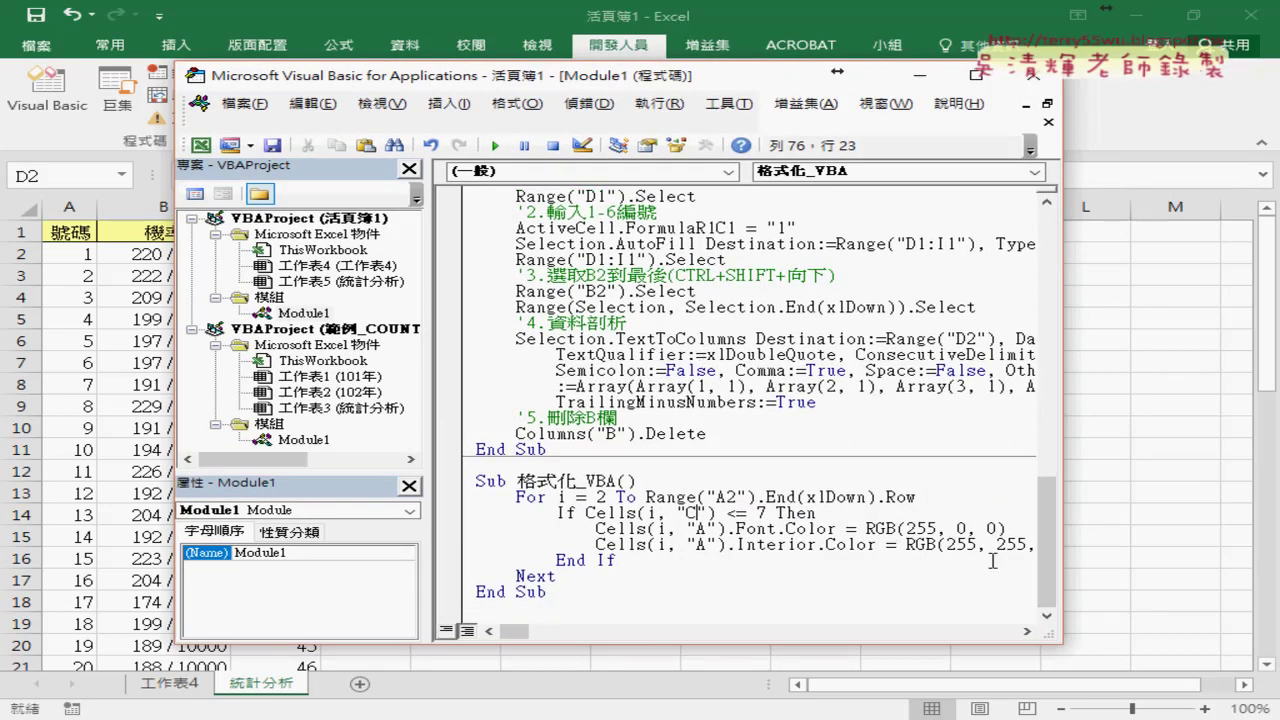
pyautogui.moveTo(1063, 553); pyautogui.dragTo(1200, 553)
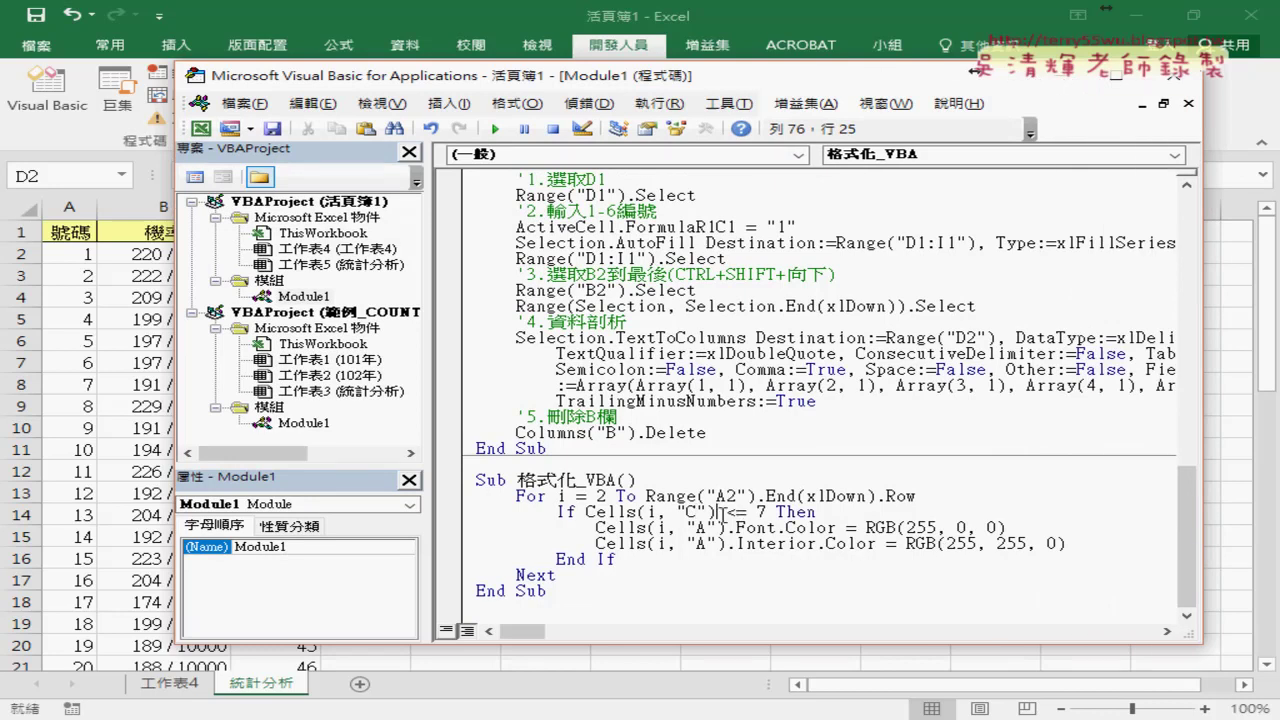
pyautogui.click(749, 527)
pyautogui.click(843, 543)
# - Step through 格式化_VBA with F8 until A2 turns red on yellow, then continue to finish
pyautogui.press('F8')
pyautogui.press('F8')
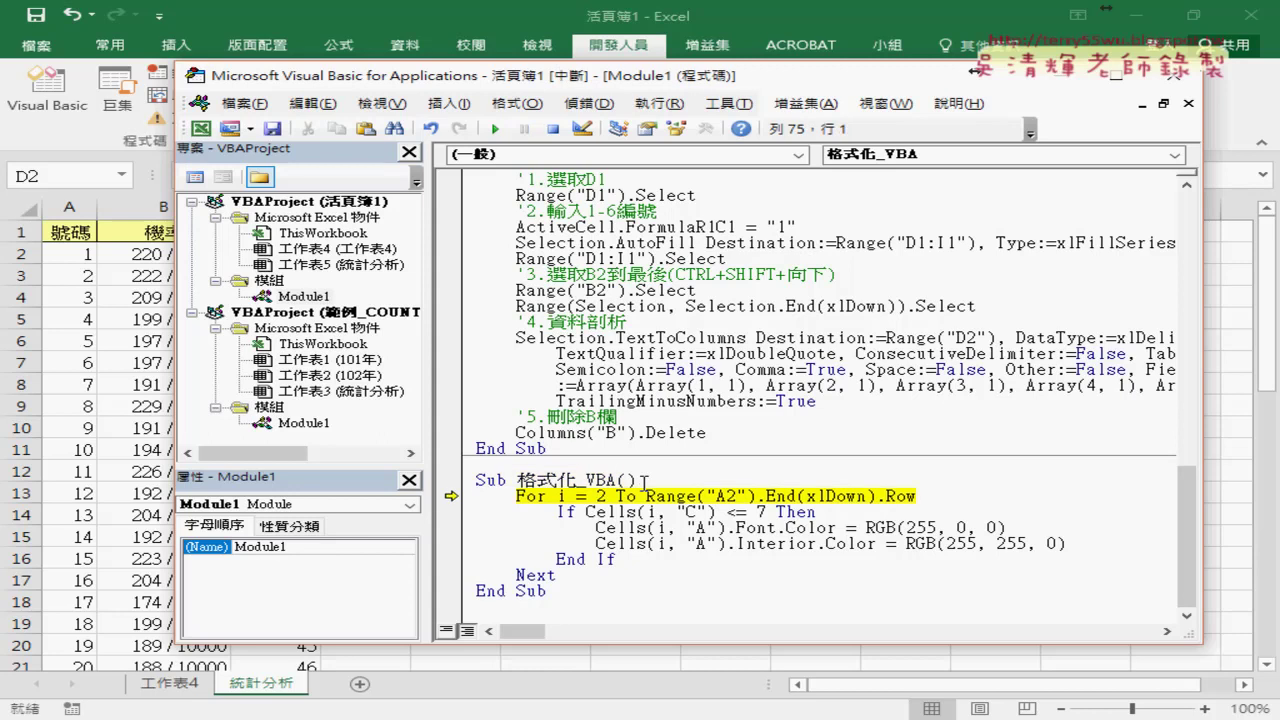
pyautogui.press('F8')
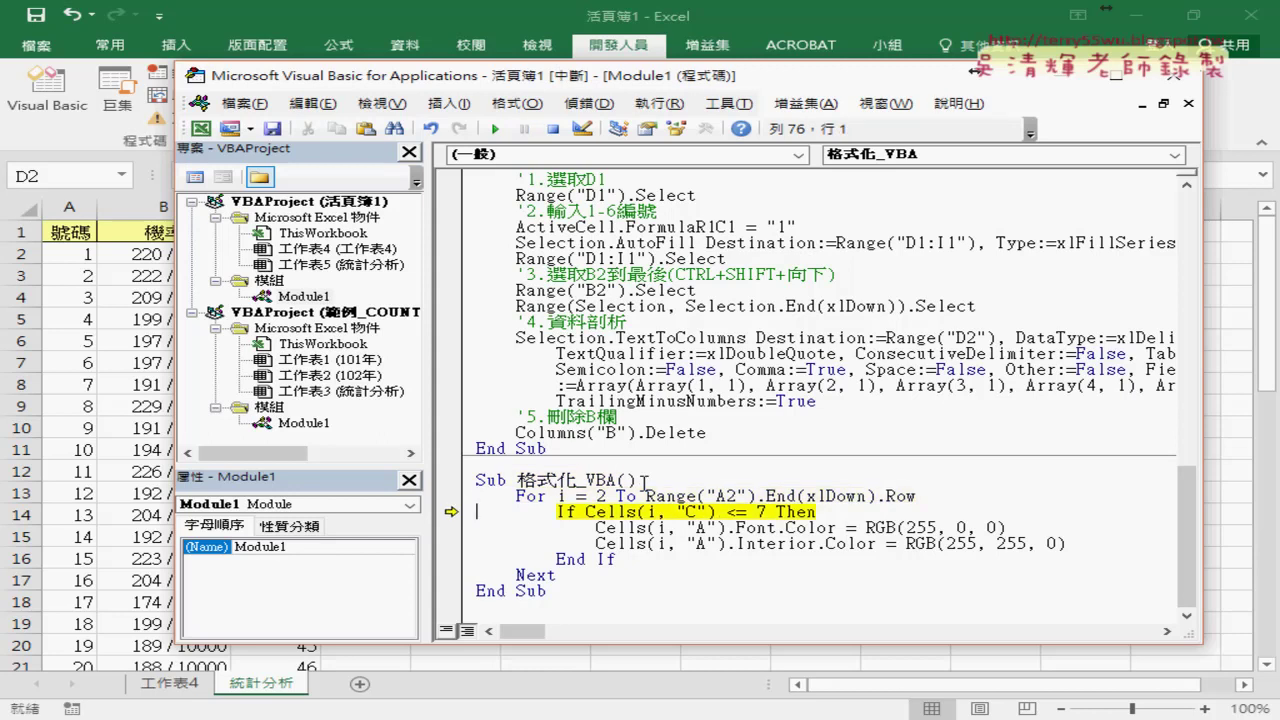
pyautogui.moveTo(522, 83); pyautogui.dragTo(681, 80)
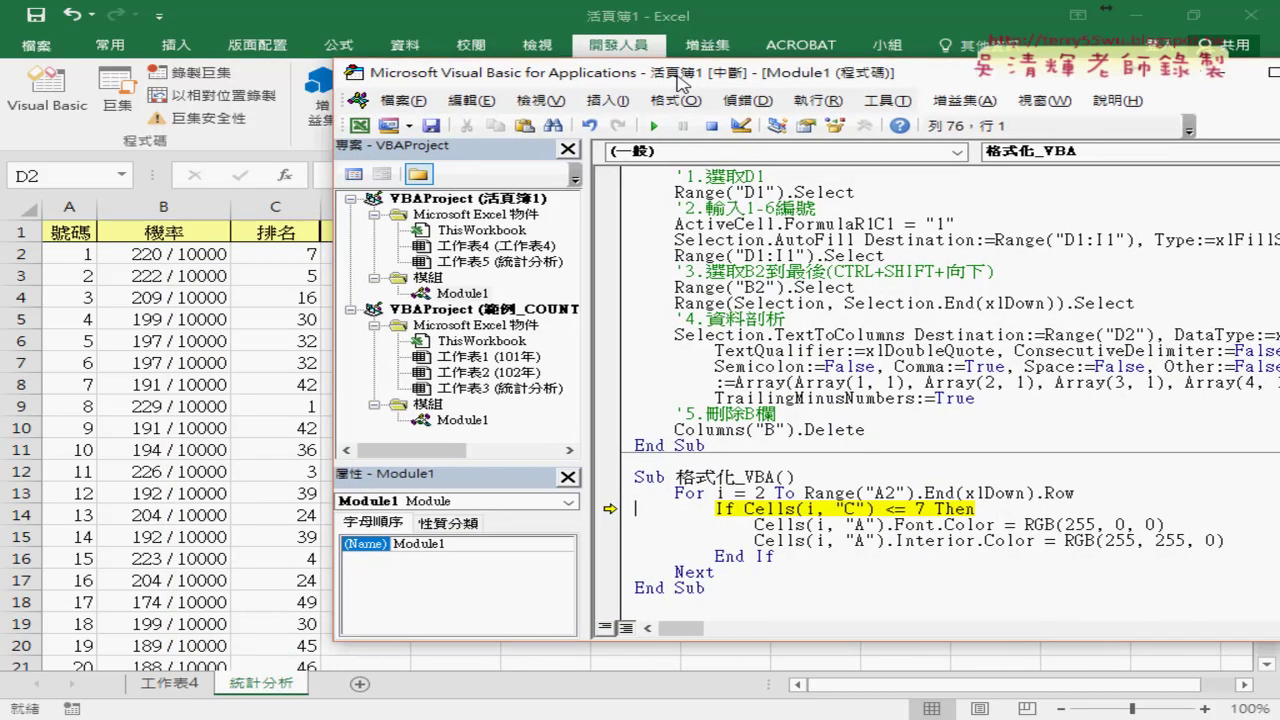
pyautogui.press('F8')
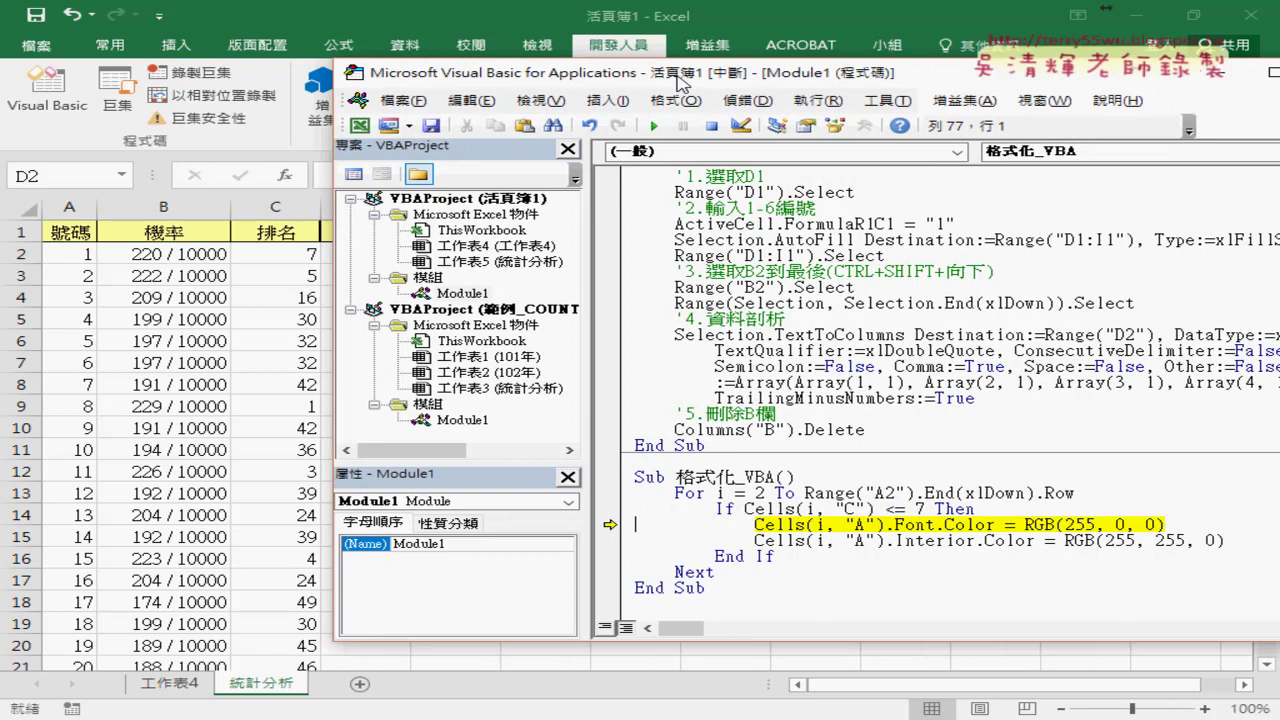
pyautogui.press('F8')
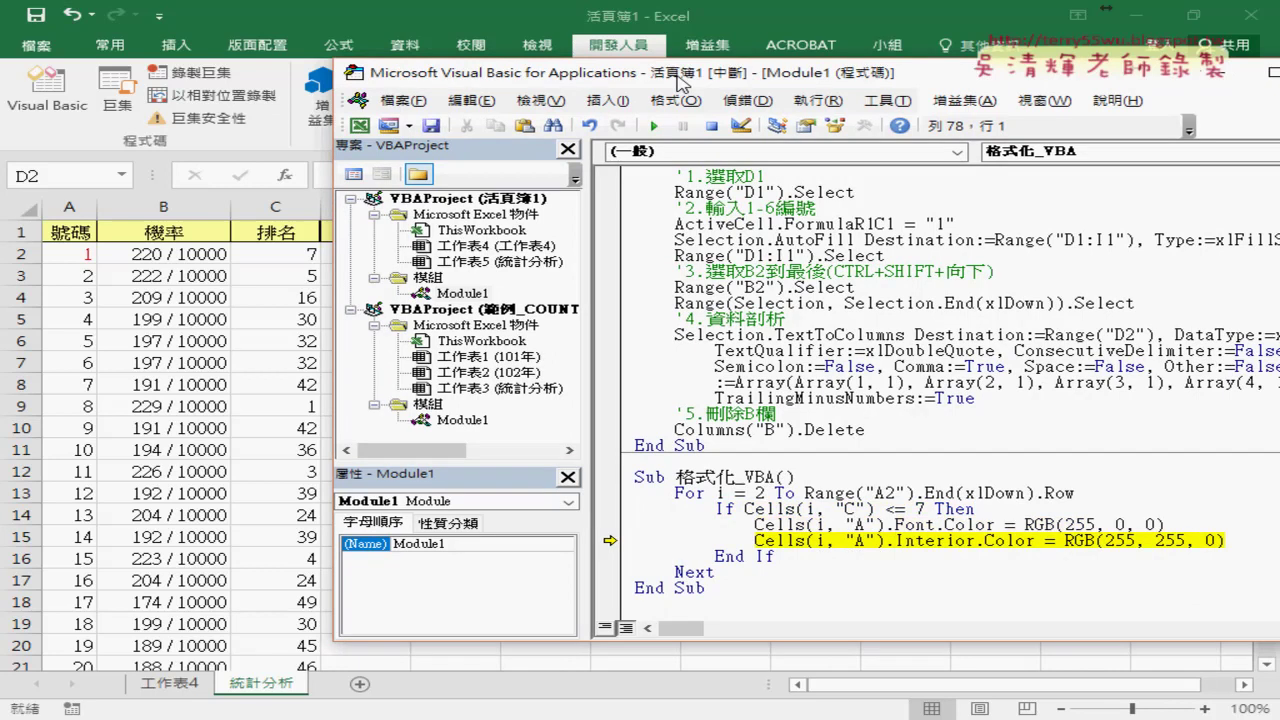
pyautogui.press('F8')
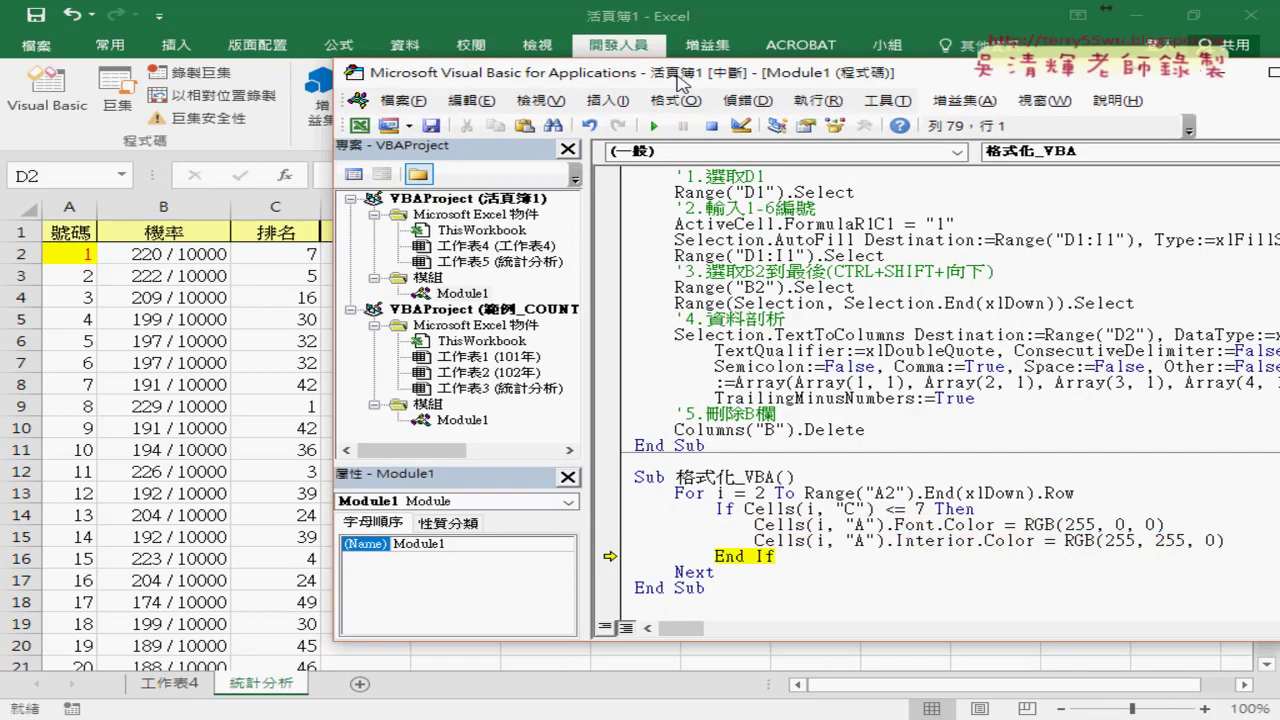
pyautogui.click(654, 126)
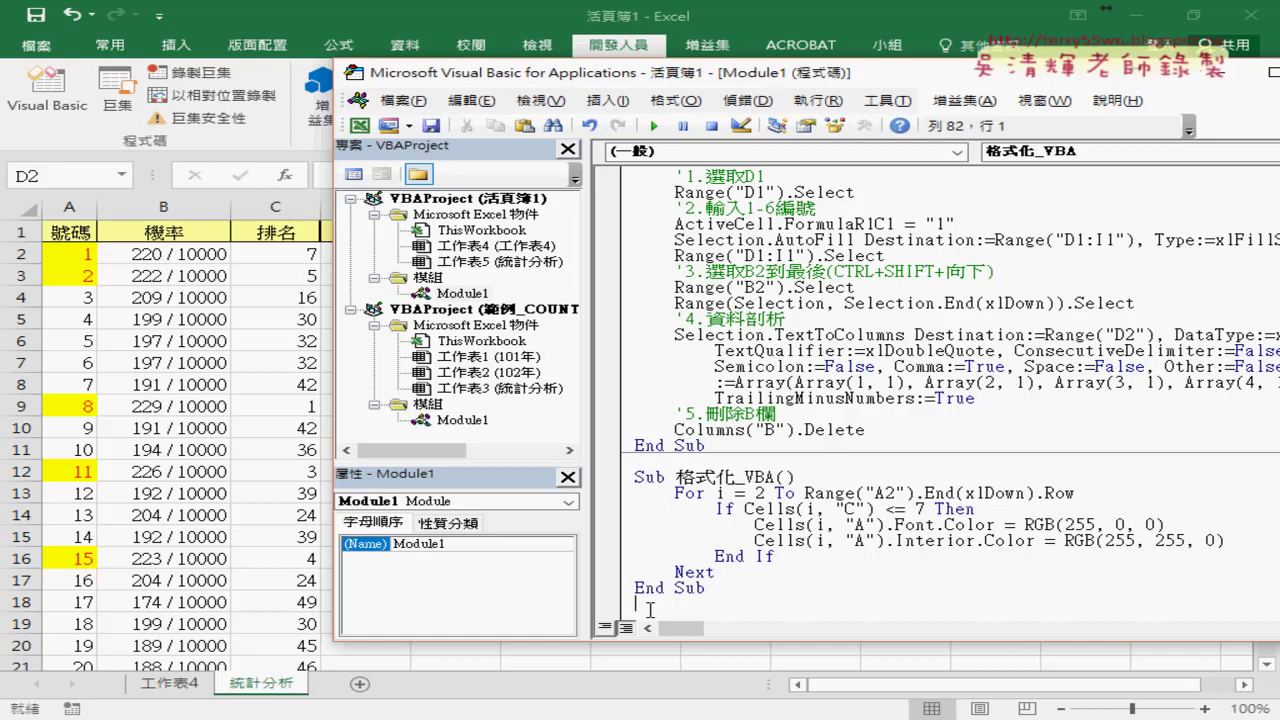
# - Close the VBA editor and inspect row 2, including A2's highlight and C2's RANK.EQ formula
pyautogui.hotkey('alt', 'F11')
pyautogui.moveTo(376, 258); pyautogui.dragTo(377, 396)
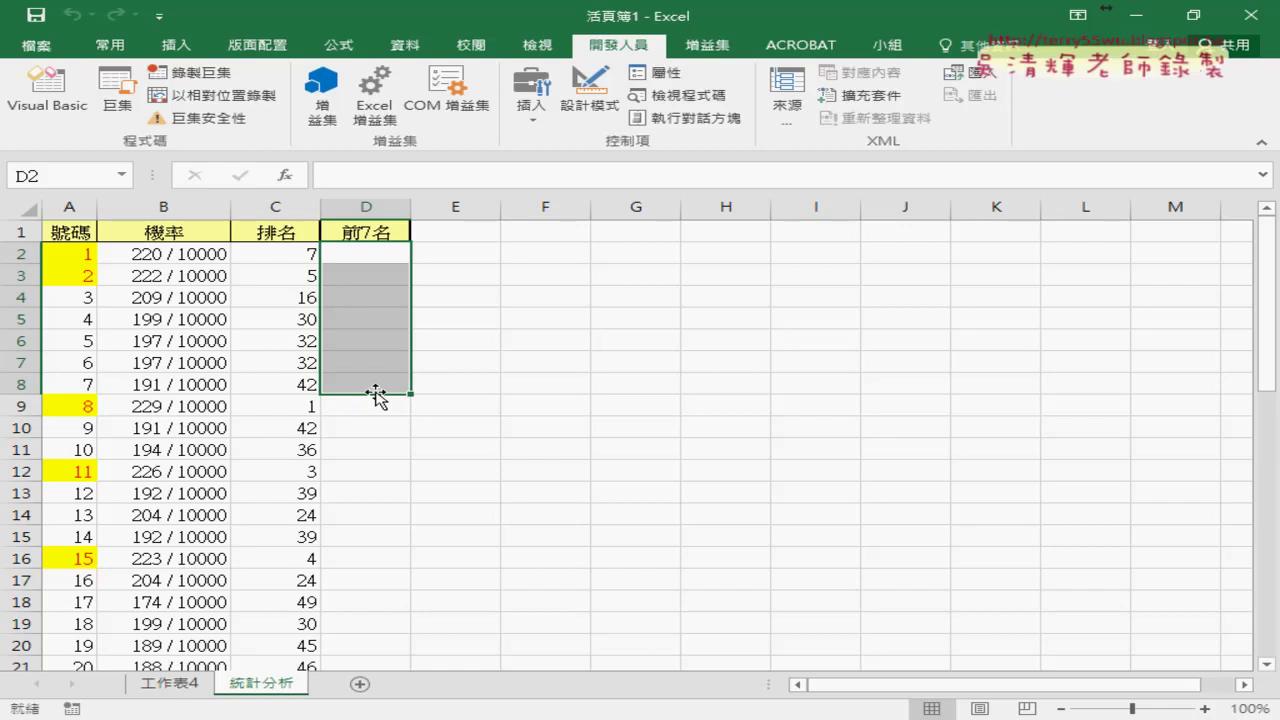
pyautogui.click(18, 253)
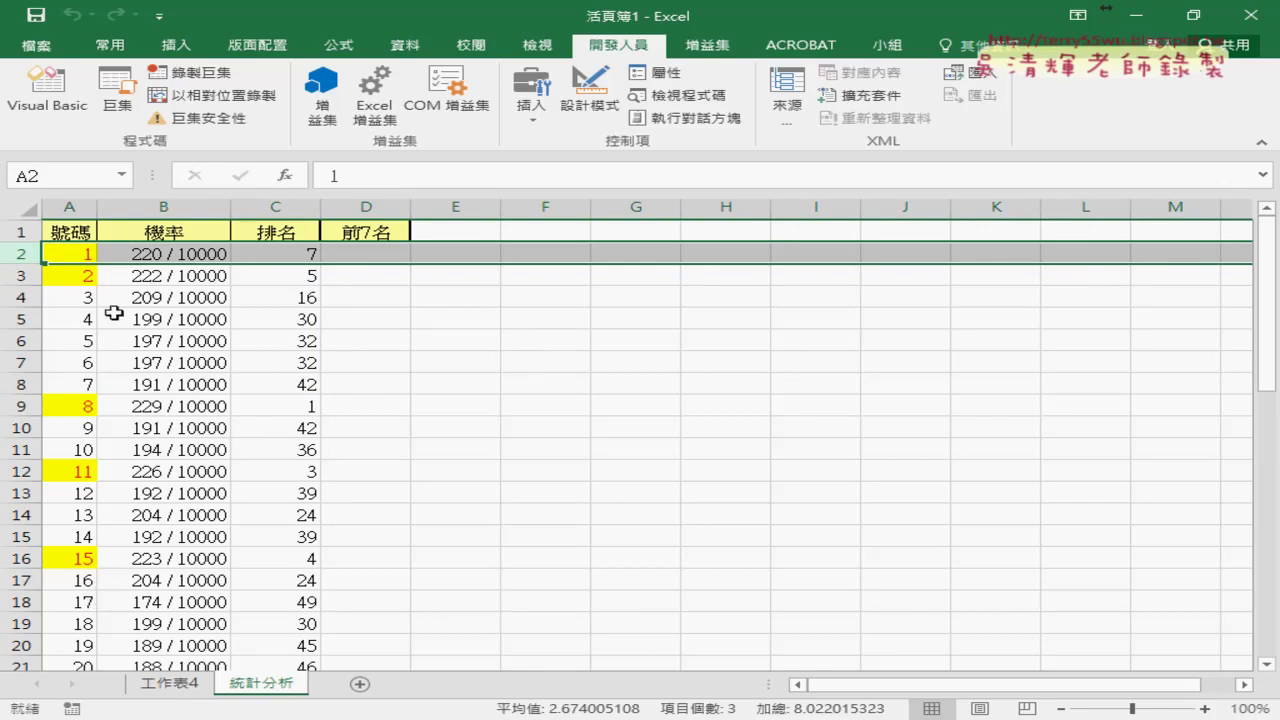
pyautogui.click(63, 253)
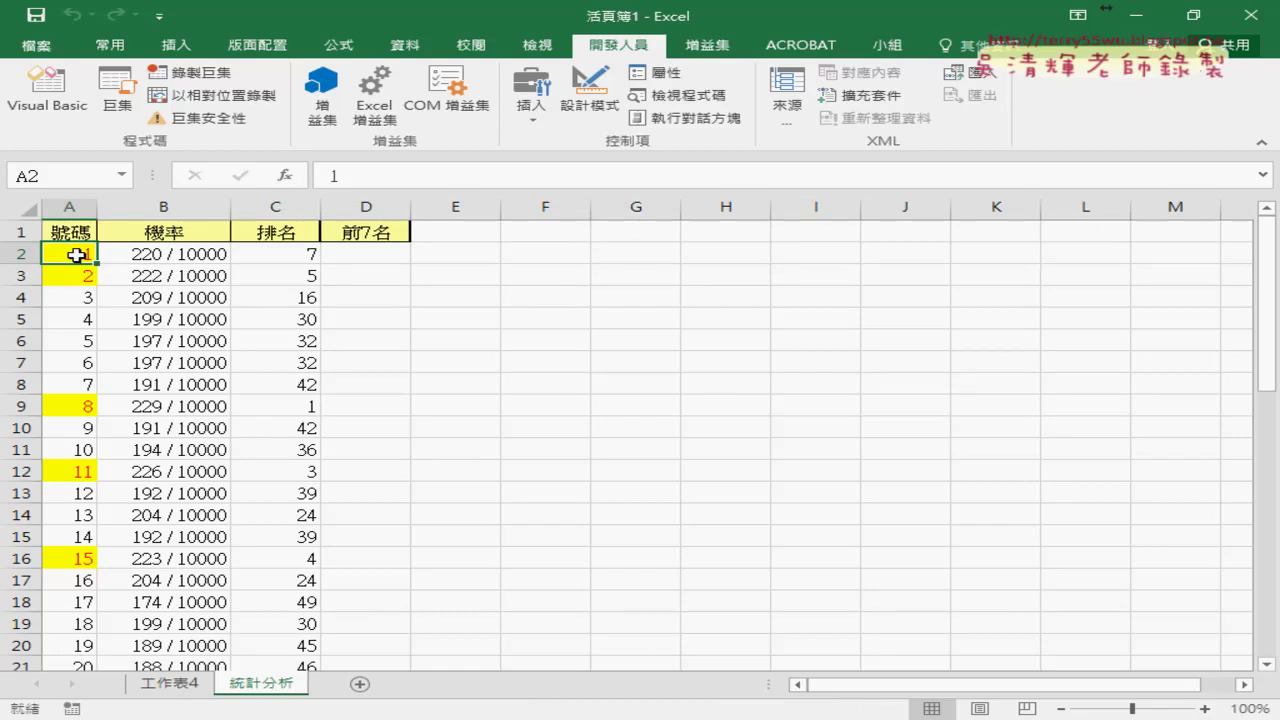
pyautogui.click(298, 256)
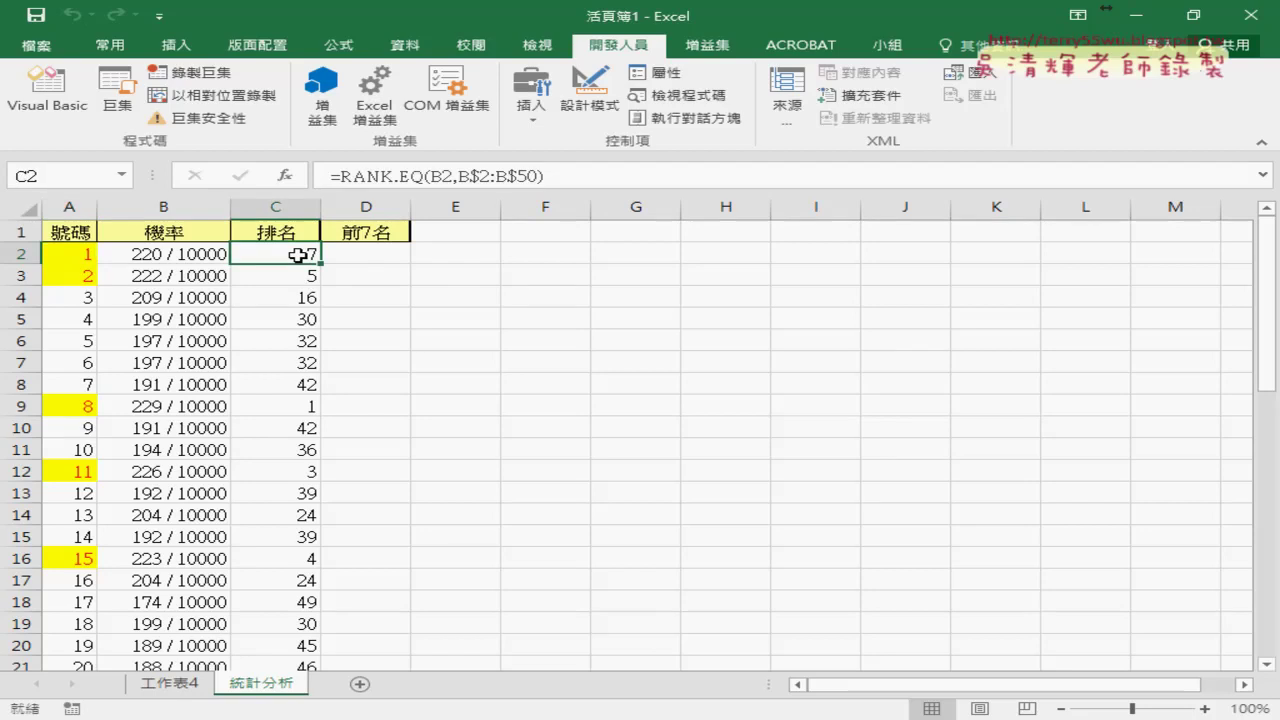
pyautogui.click(63, 253)
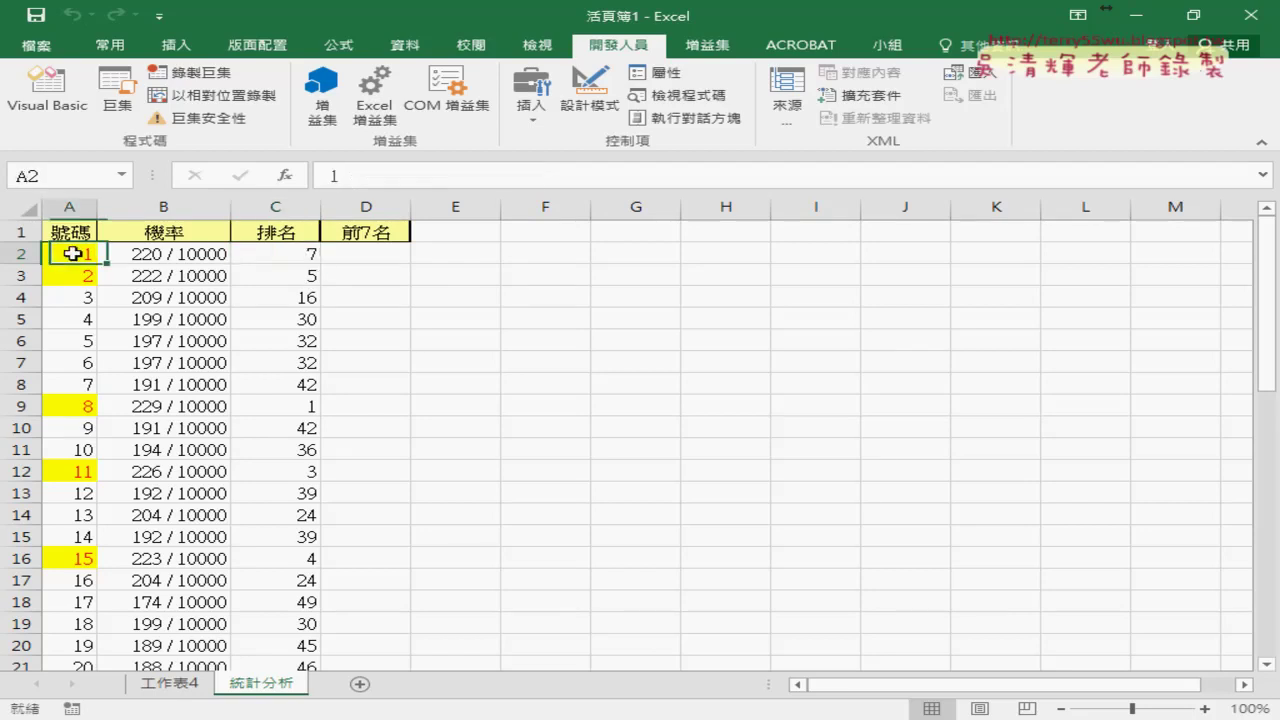
pyautogui.click(390, 257)
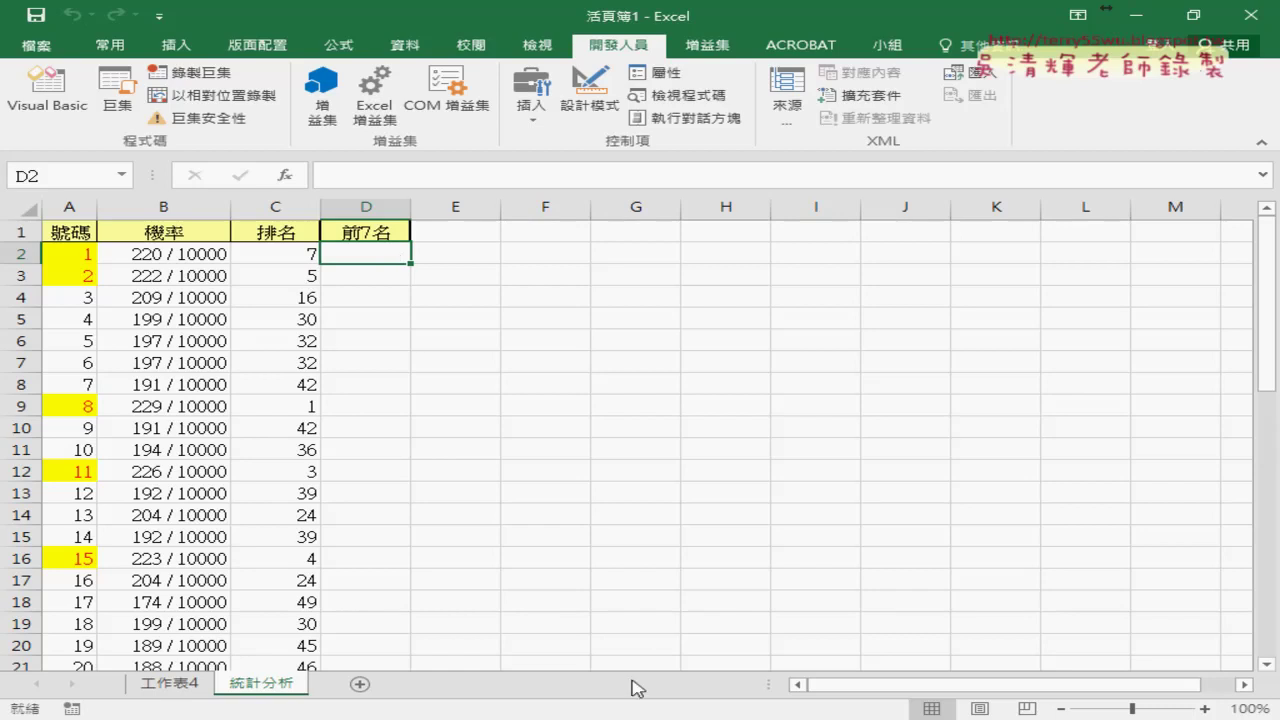
# - In the COUNTIF example workbook, open the 前7名 button's macro code and copy the whole procedure
pyautogui.moveTo(643, 712)
pyautogui.click(862, 645)
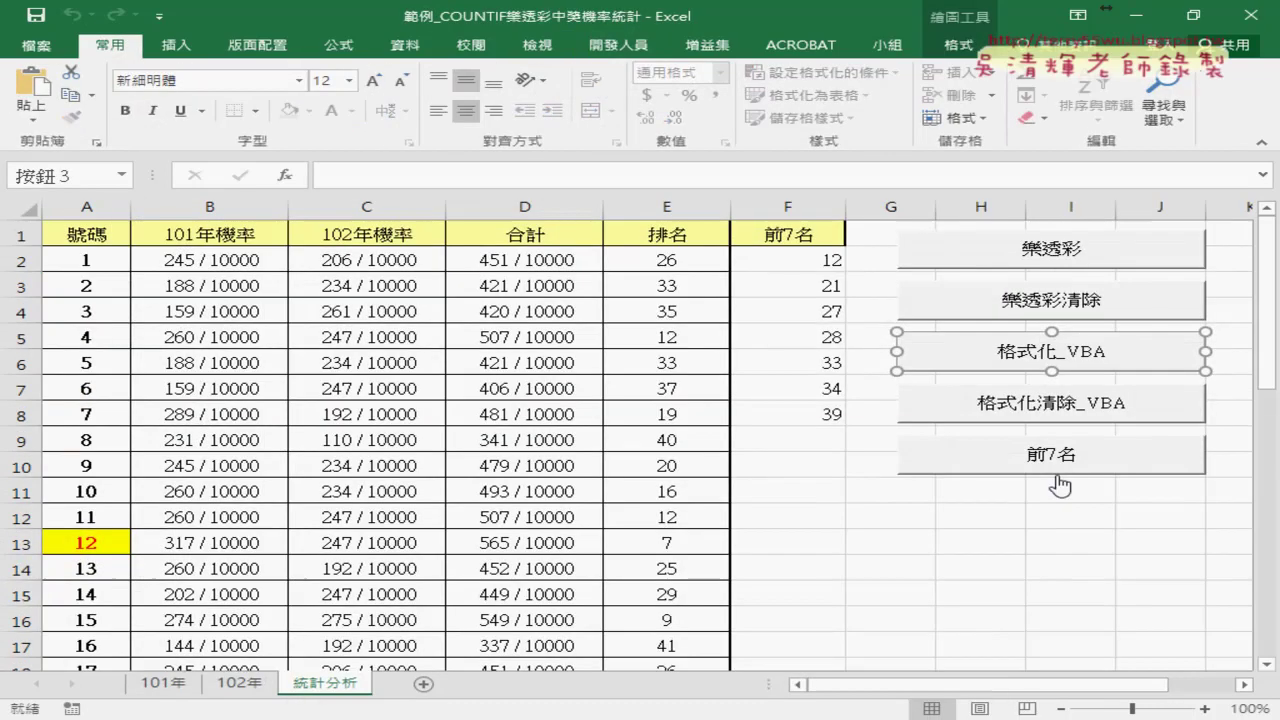
pyautogui.rightClick(1063, 456)
pyautogui.click(1101, 622)
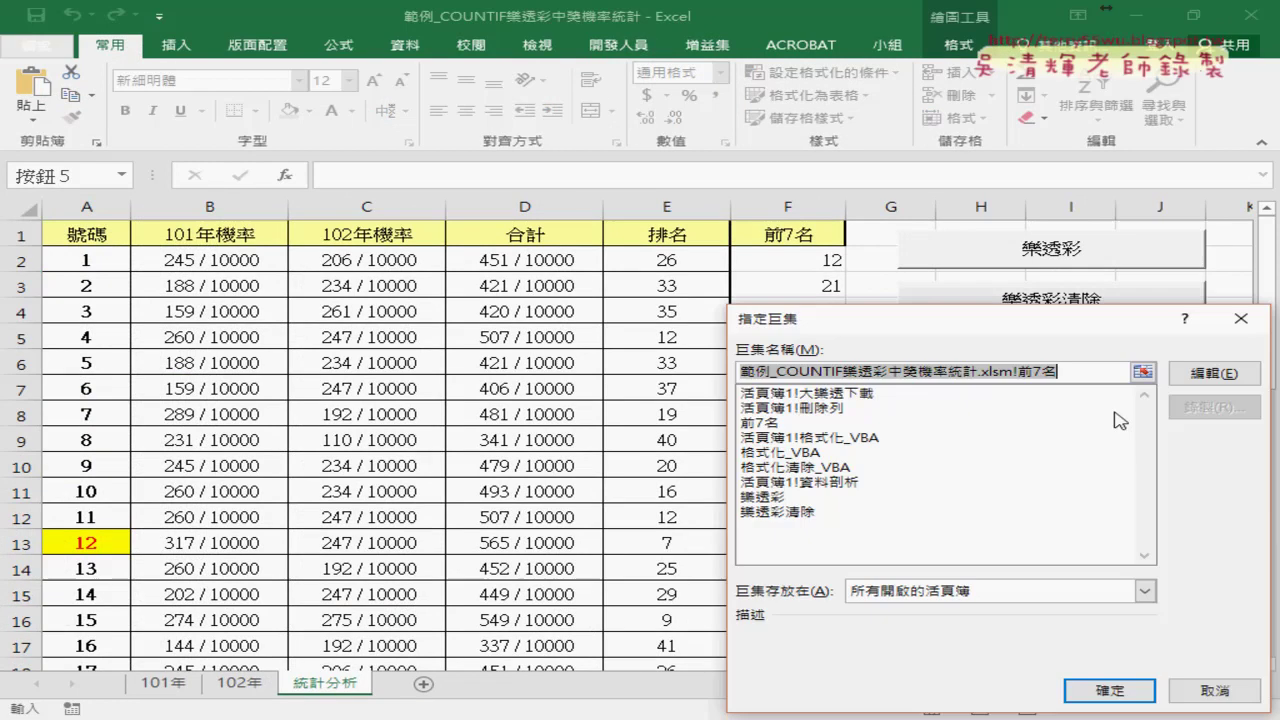
pyautogui.click(1215, 375)
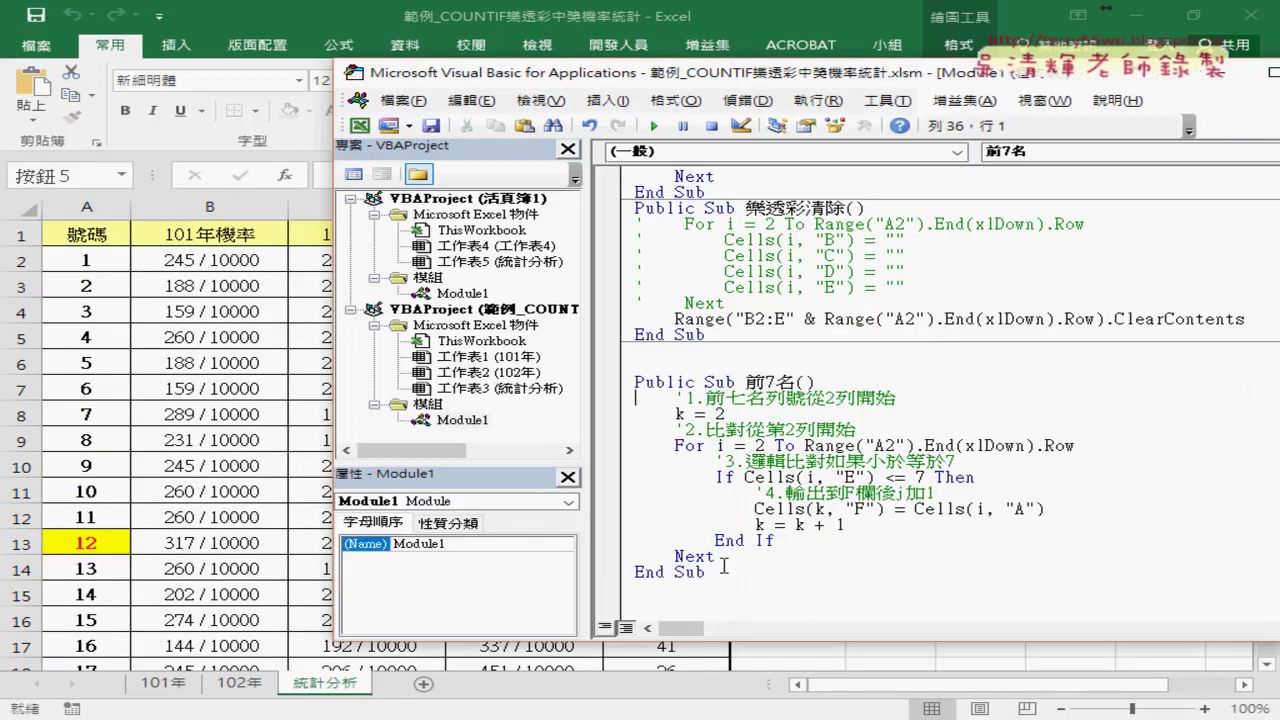
pyautogui.moveTo(708, 572); pyautogui.dragTo(612, 382)
pyautogui.rightClick(716, 433)
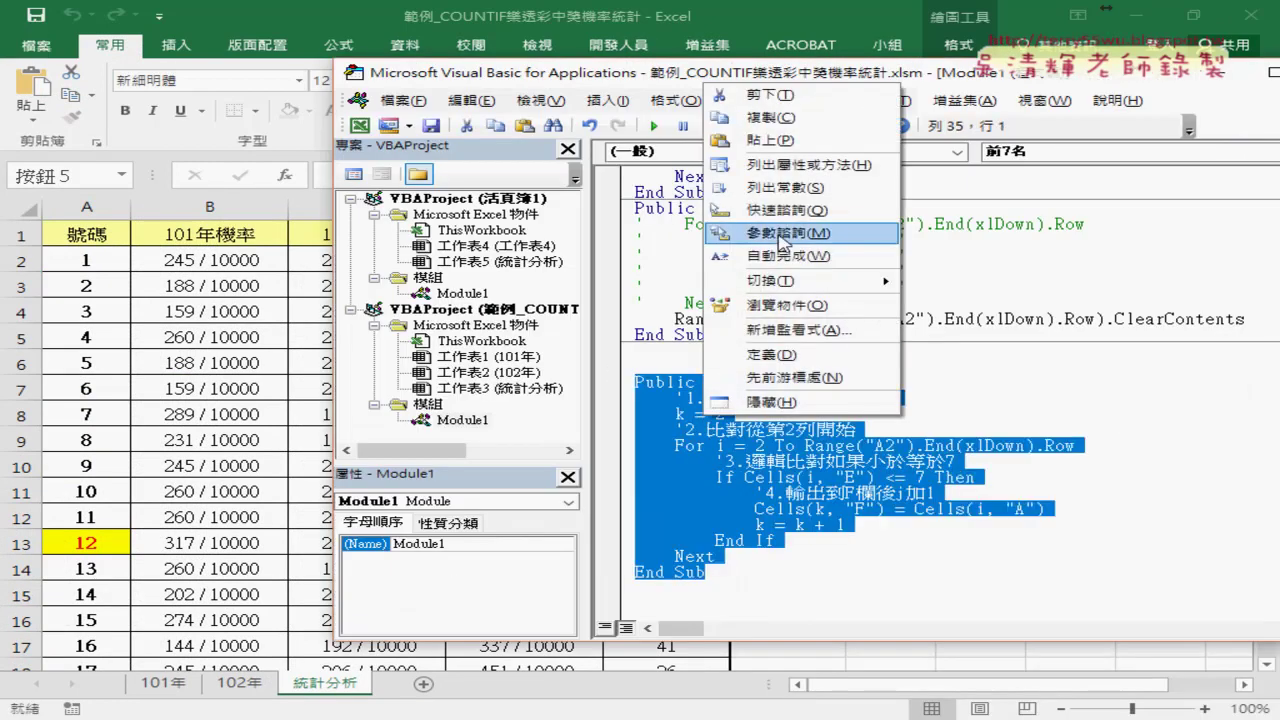
pyautogui.click(782, 117)
# - Paste the 前7名 procedure at the end of 活頁簿1's Module1, then minimize the example workbook
pyautogui.doubleClick(462, 293)
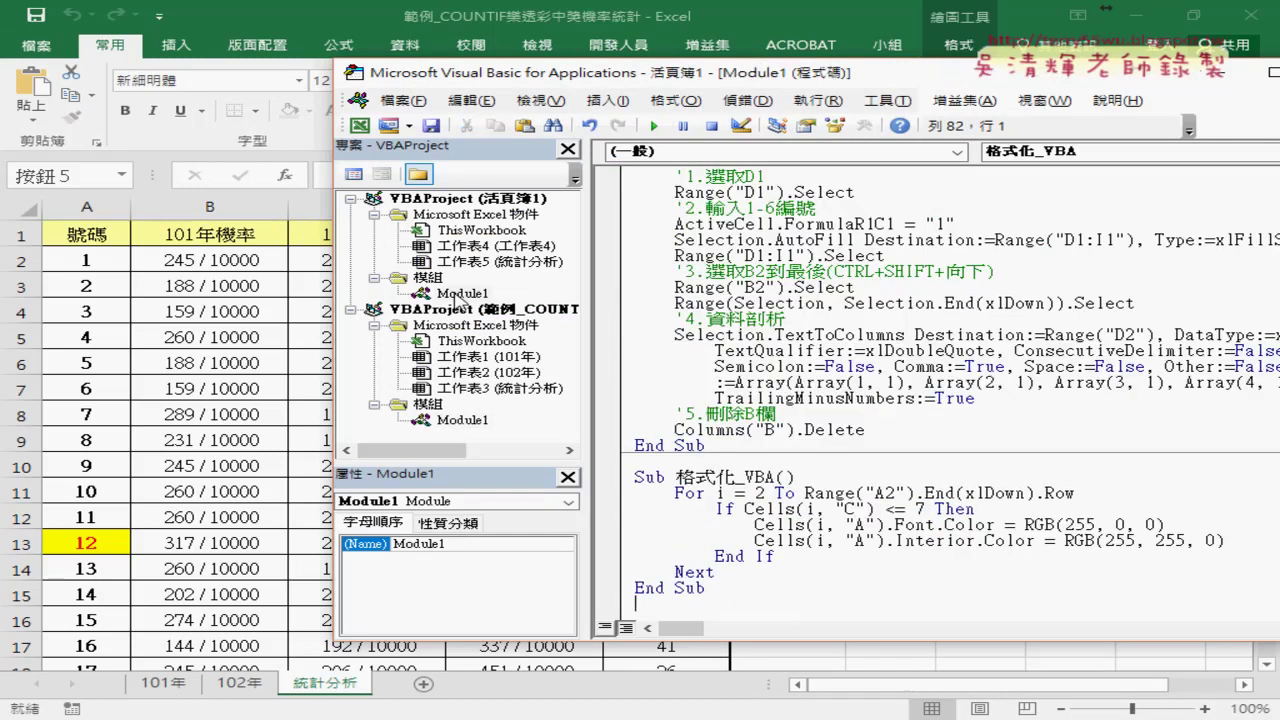
pyautogui.click(660, 603)
pyautogui.rightClick(660, 603)
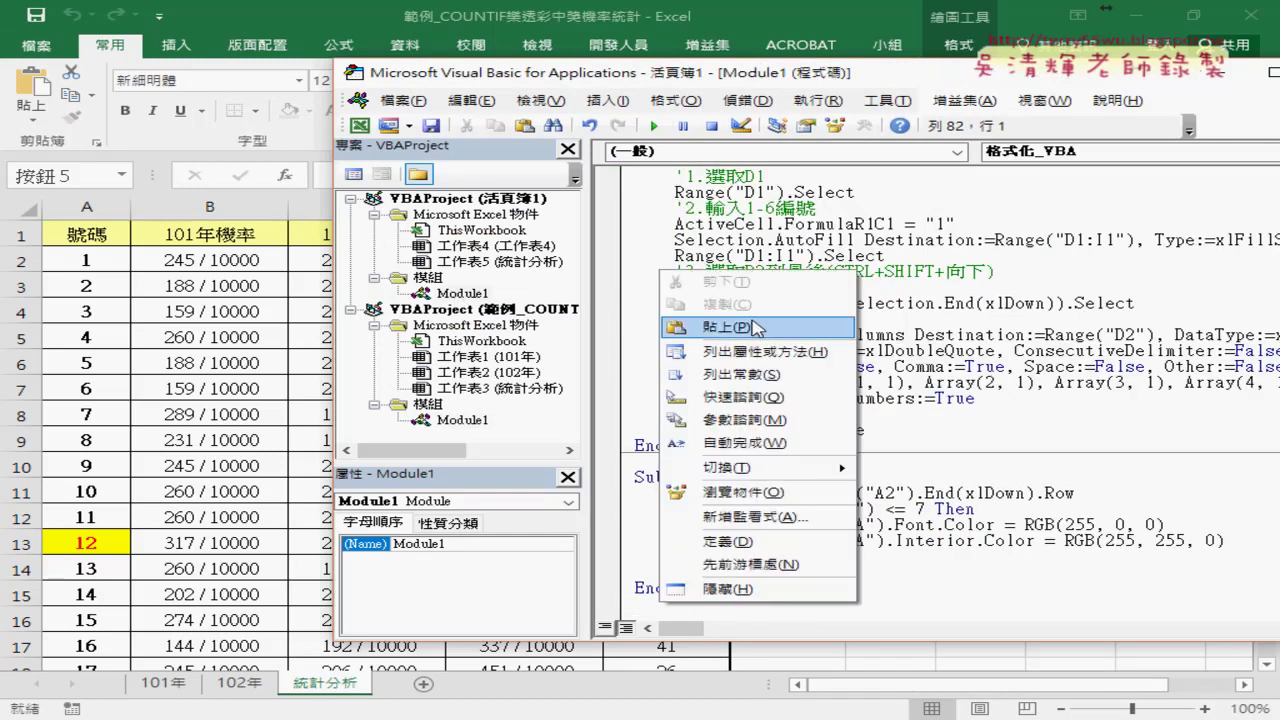
pyautogui.click(755, 327)
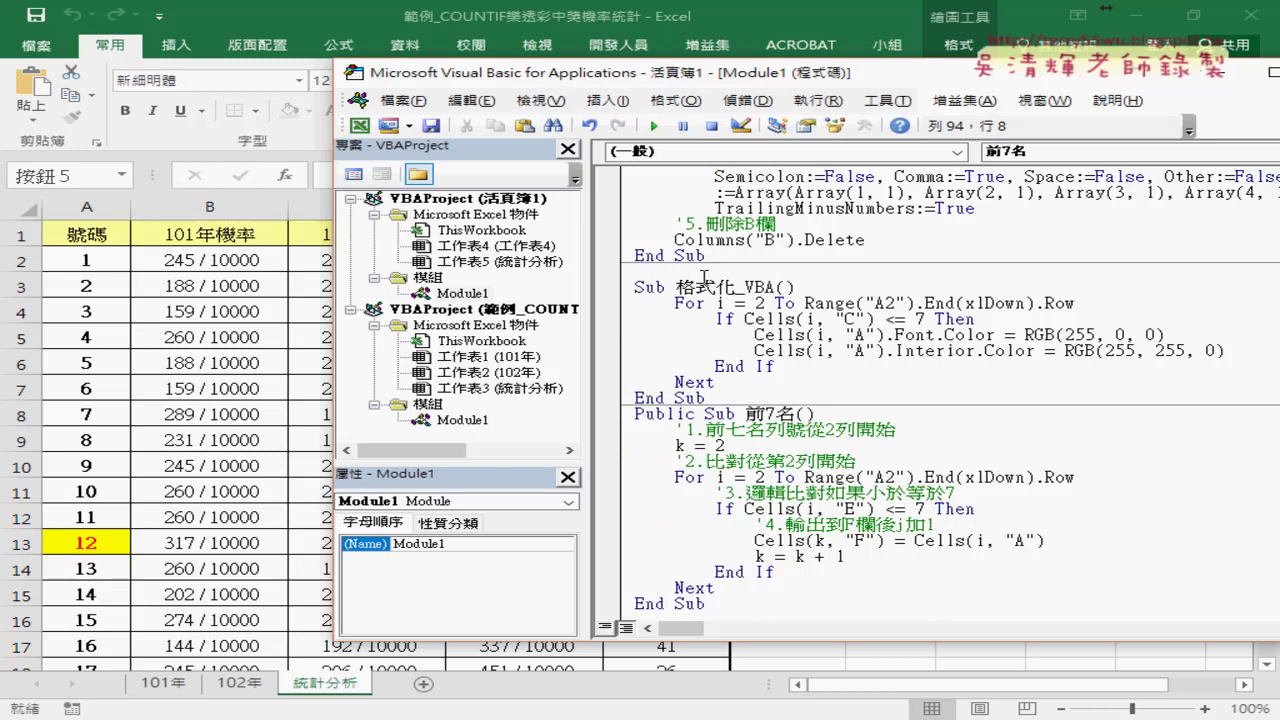
pyautogui.click(1145, 16)
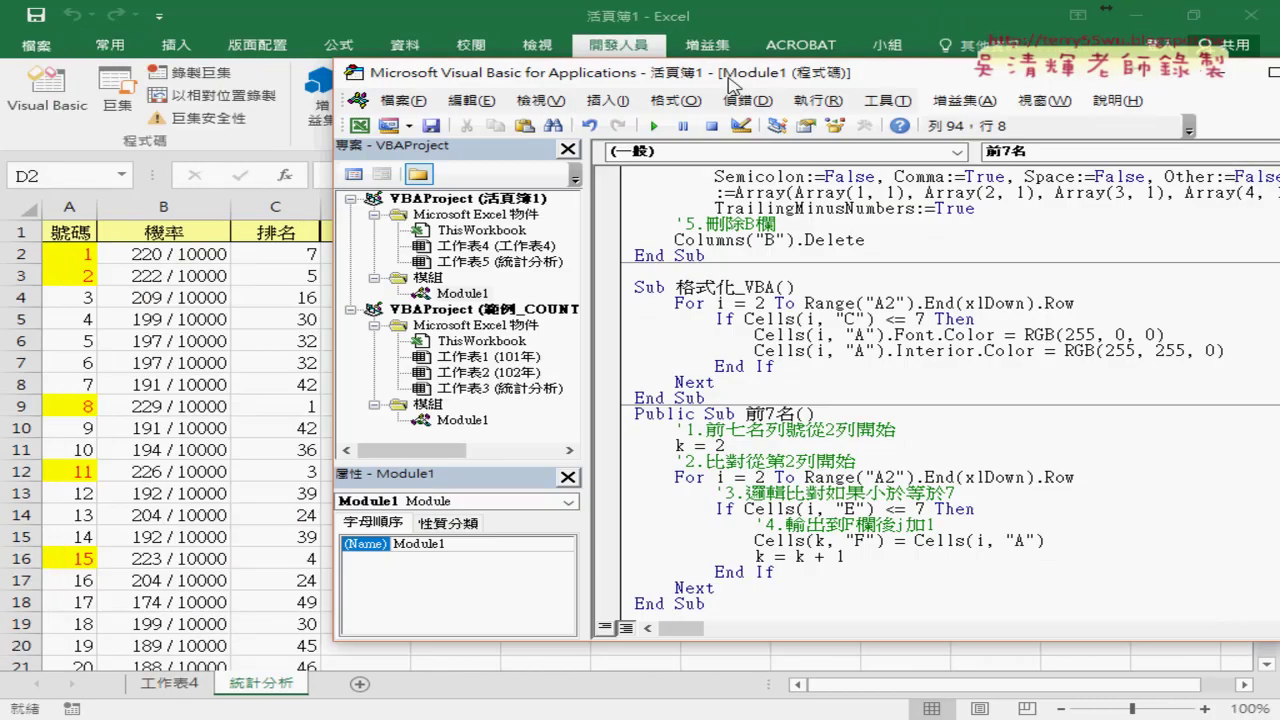
# - In 前7名, change Cells(i, "E") to Cells(i, "C") and Cells(k, "F") to Cells(k, "D")
pyautogui.moveTo(720, 80)
pyautogui.mouseDown()
pyautogui.moveTo(648, 73)
pyautogui.moveTo(820, 72)
pyautogui.mouseUp()
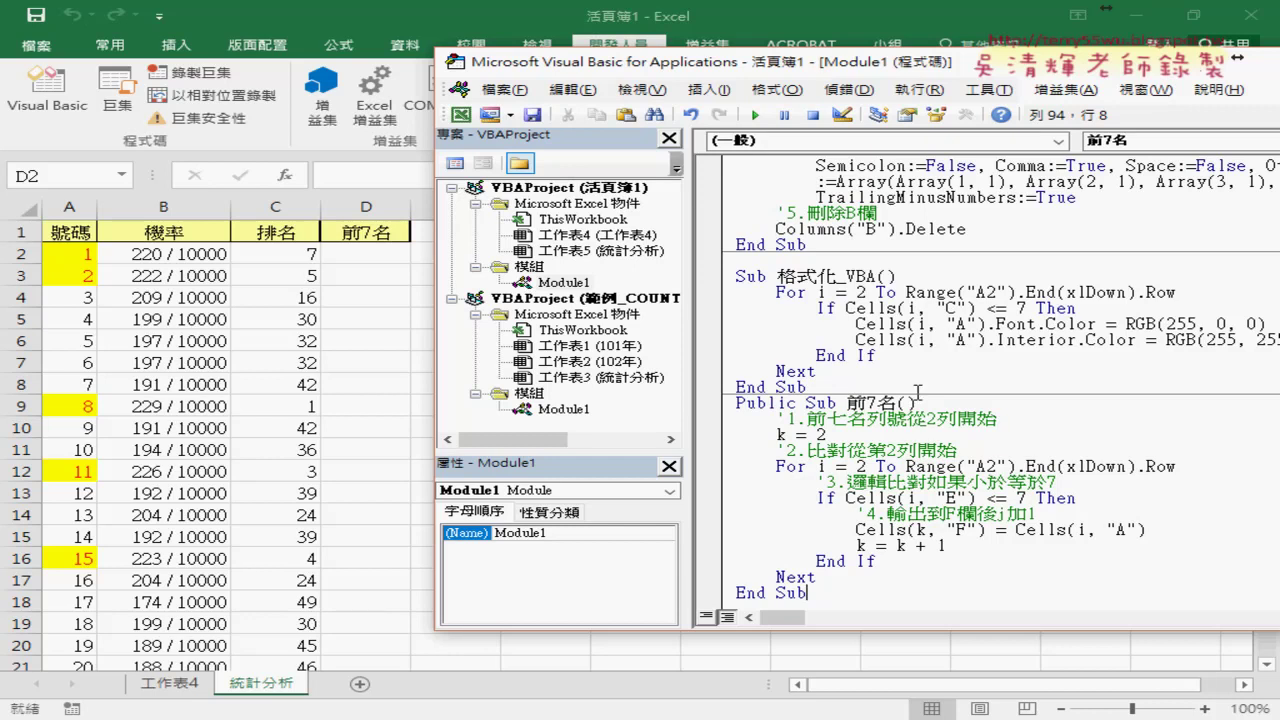
pyautogui.scroll(-1, 917, 393)
pyautogui.click(840, 420)
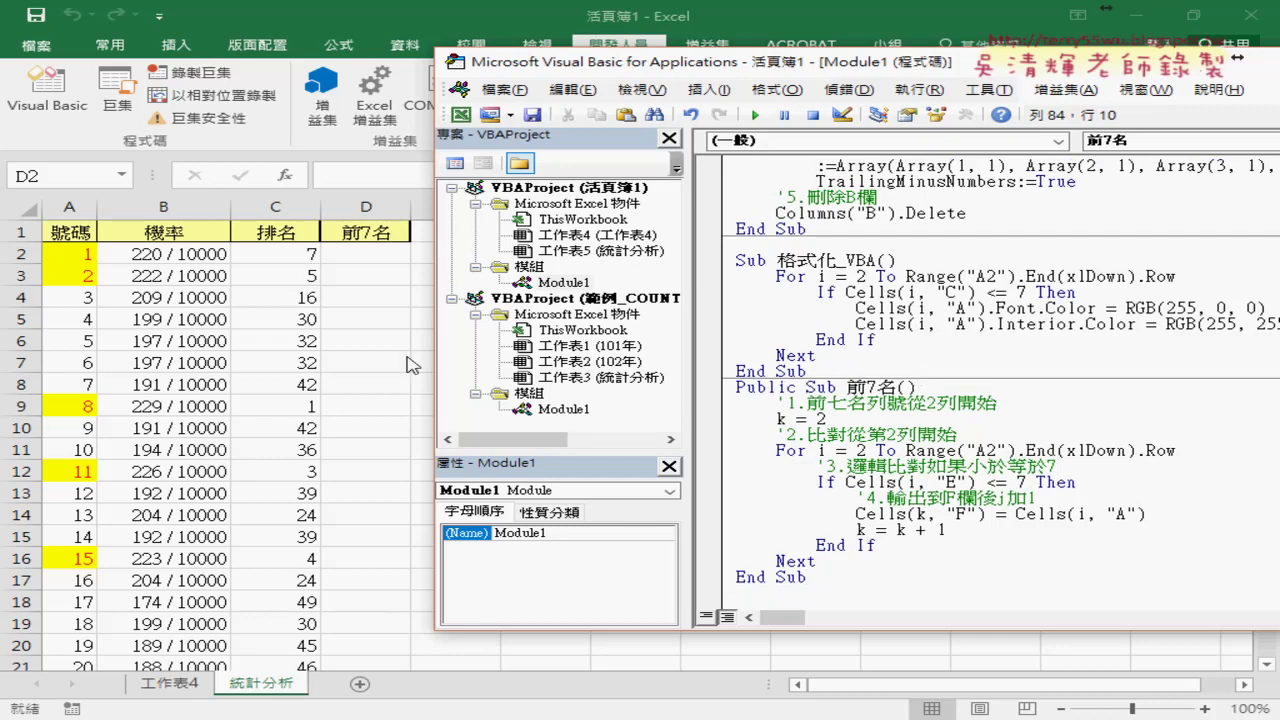
pyautogui.click(877, 450)
pyautogui.doubleClick(952, 482)
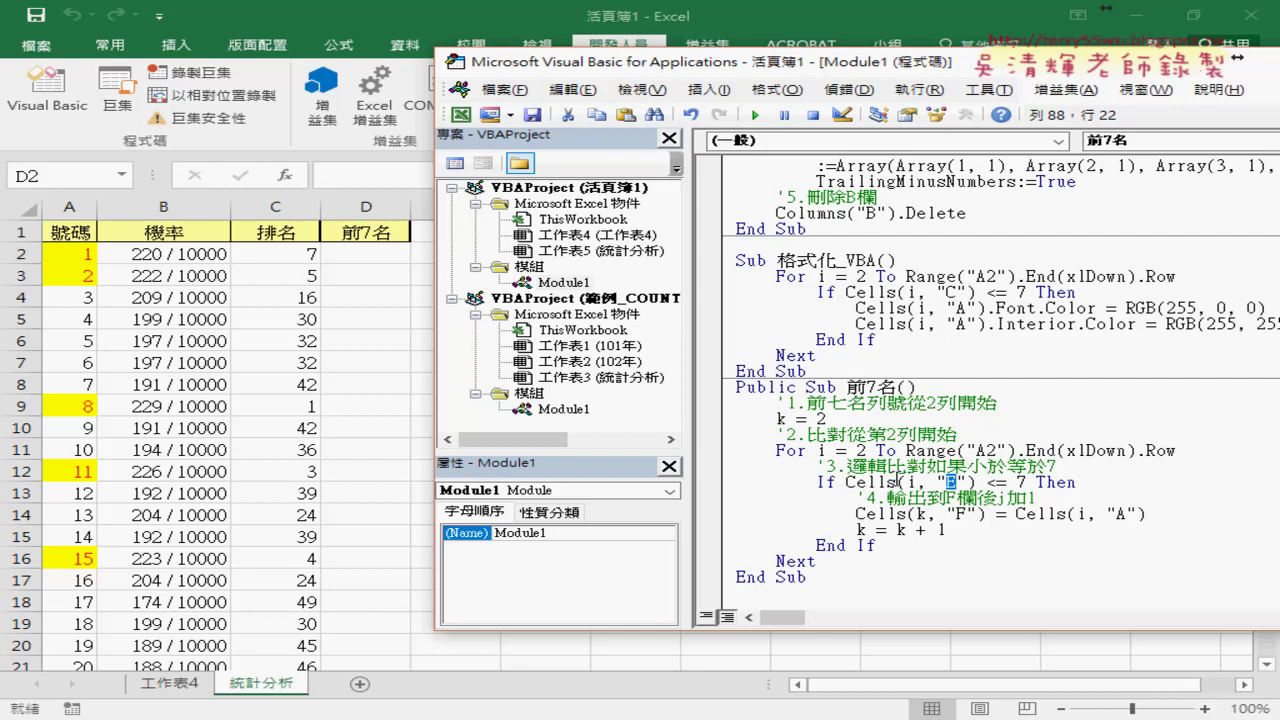
pyautogui.write('C')
pyautogui.doubleClick(962, 514)
pyautogui.write('D')
pyautogui.click(908, 514)
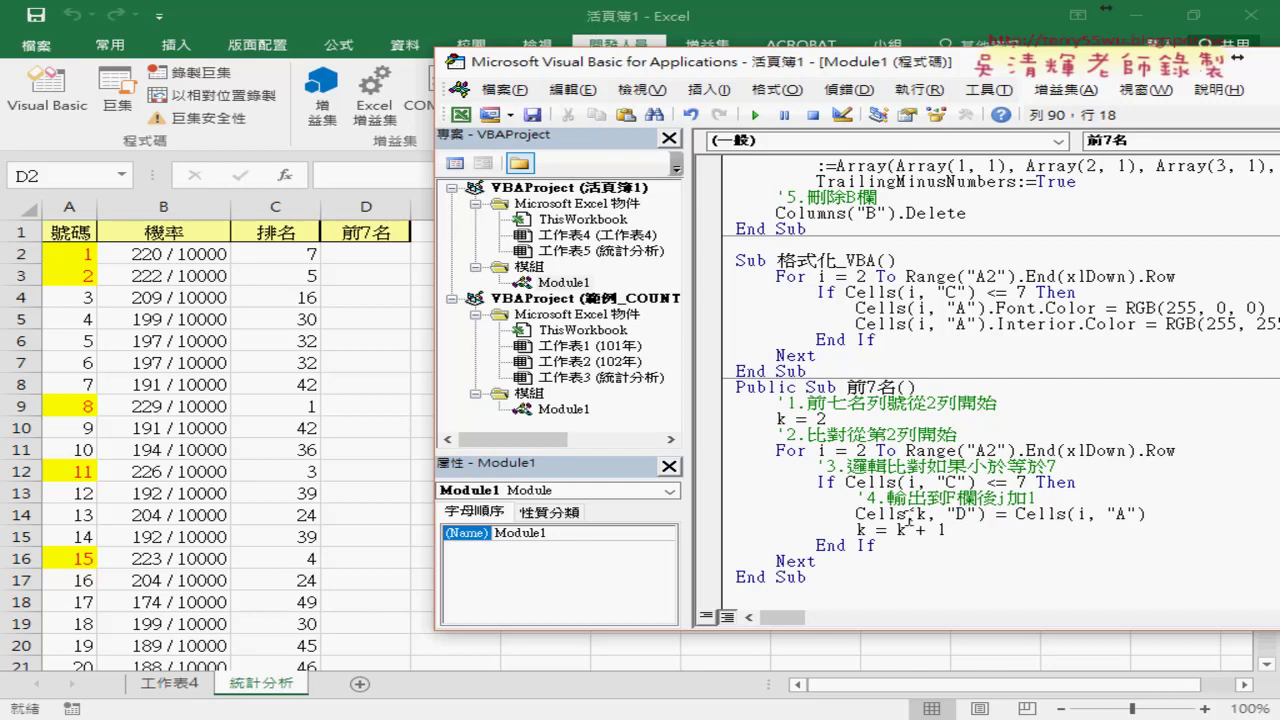
pyautogui.click(881, 581)
pyautogui.moveTo(702, 63); pyautogui.dragTo(735, 62)
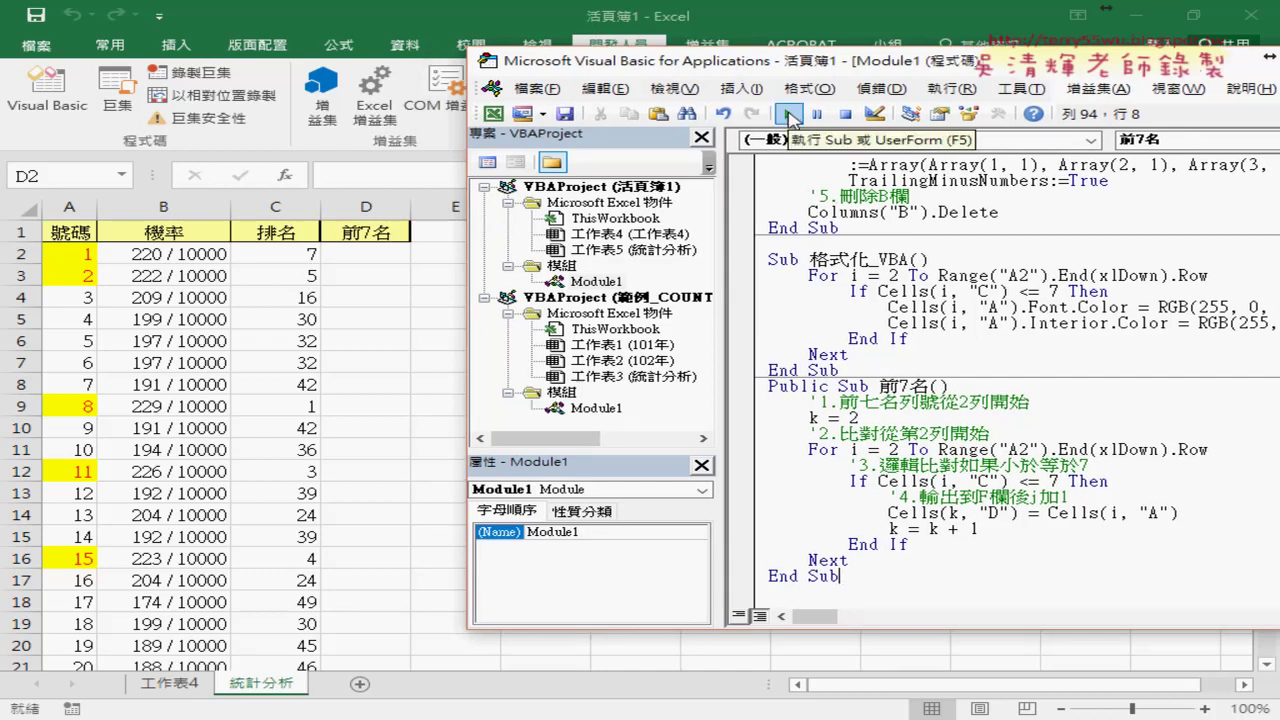
# - Put the cursor inside the 前7名 macro and start stepping through it with F8
pyautogui.click(933, 428)
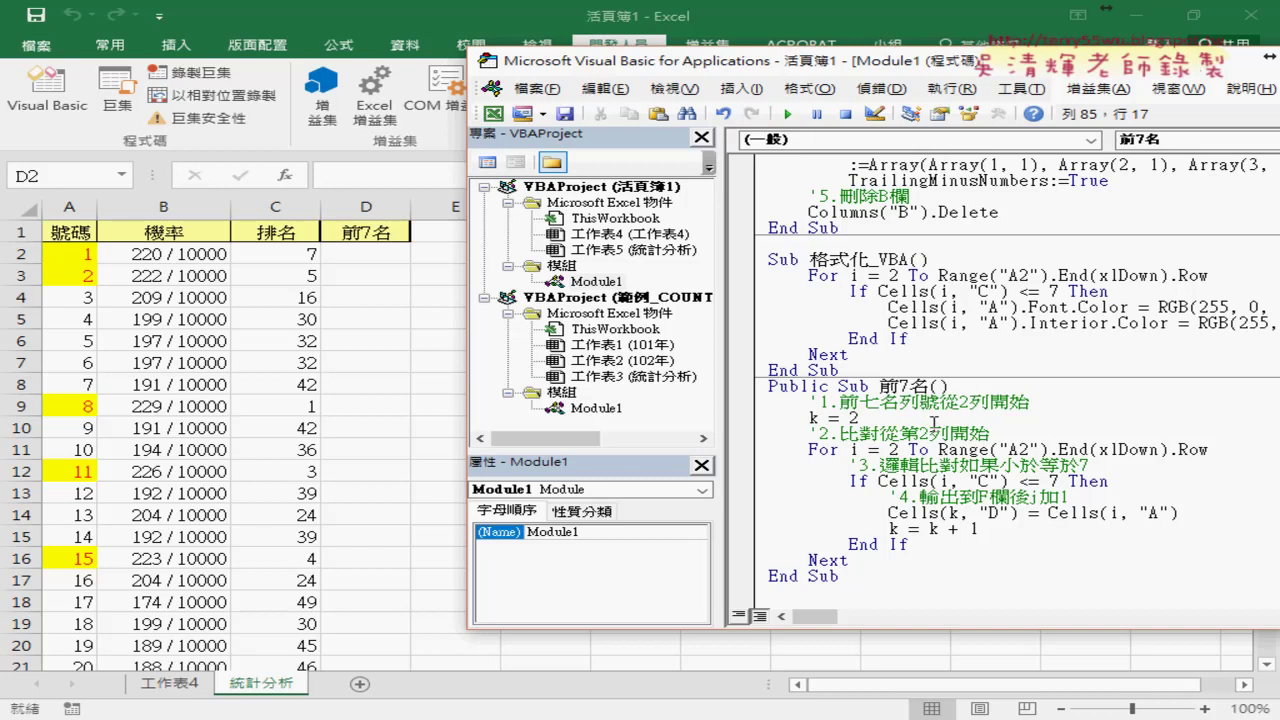
pyautogui.press('Left')
pyautogui.press('Left')
pyautogui.press('Down')
pyautogui.click(1117, 513)
pyautogui.press('F8')
pyautogui.press('F8')
# - Keep stepping with F8, checking i, k and Cells(i, "A"), until 1 is written into D2
pyautogui.moveTo(1053, 513)
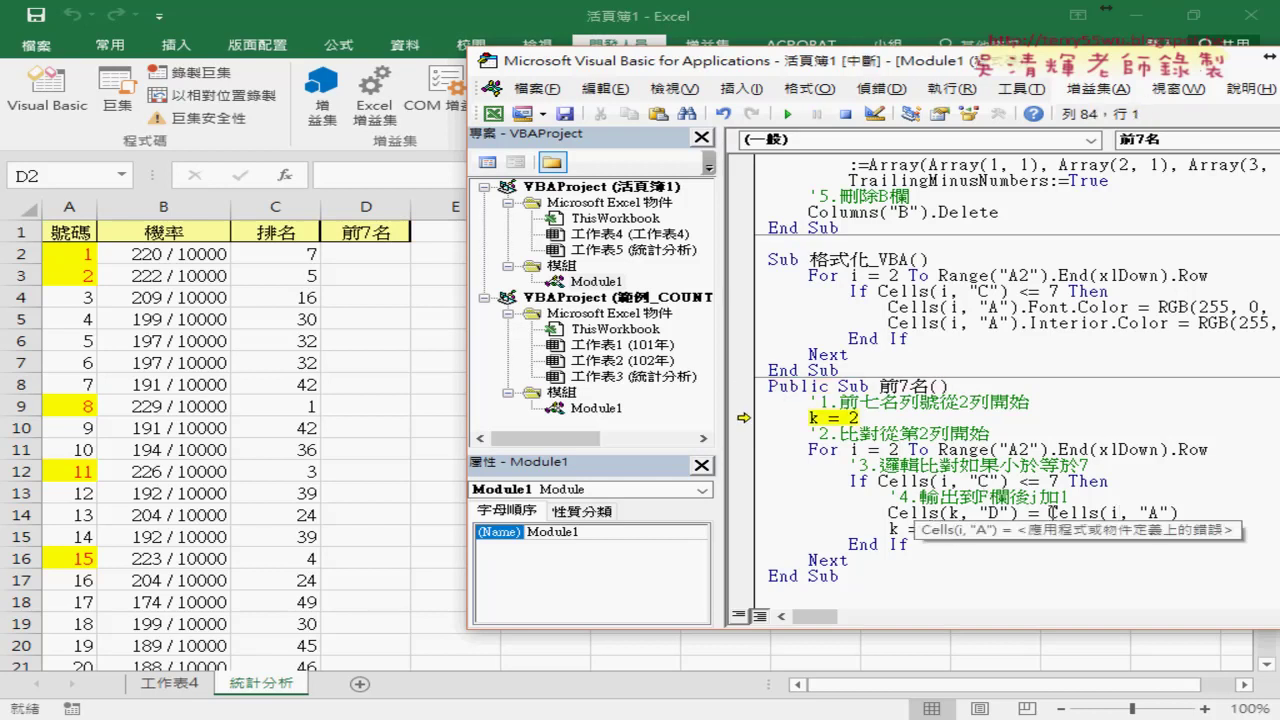
pyautogui.press('F8')
pyautogui.press('F8')
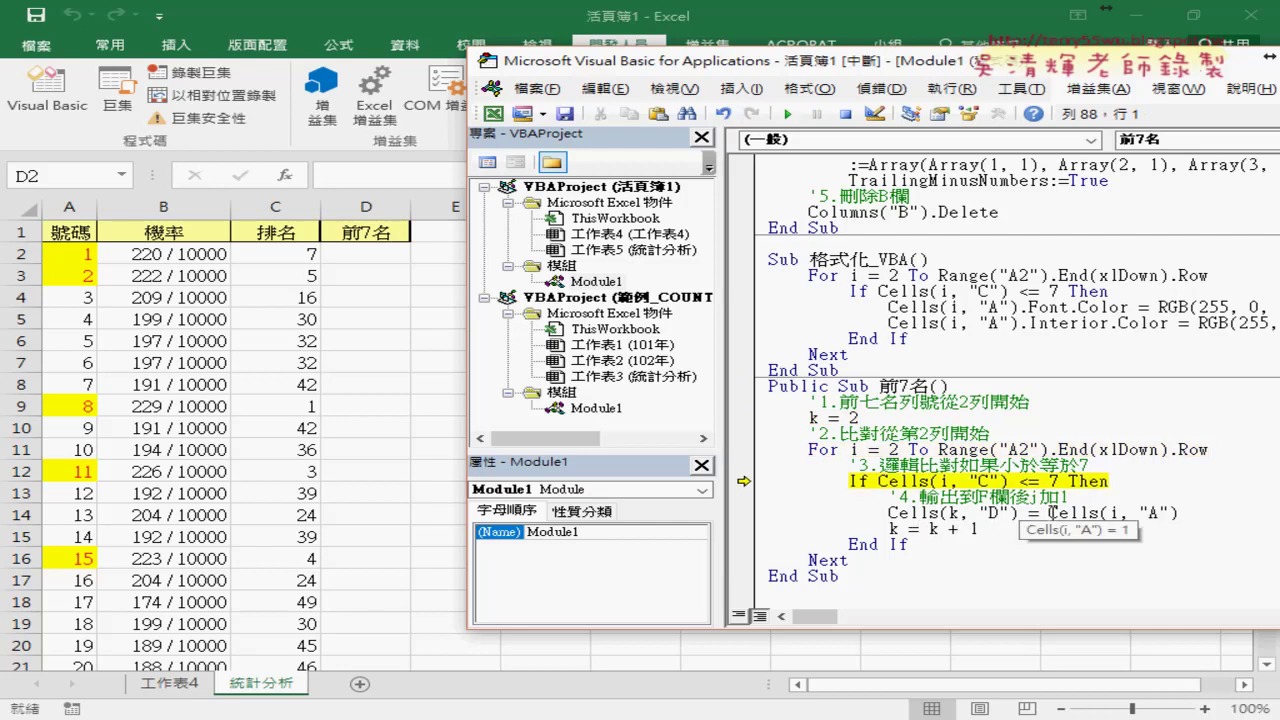
pyautogui.press('F8')
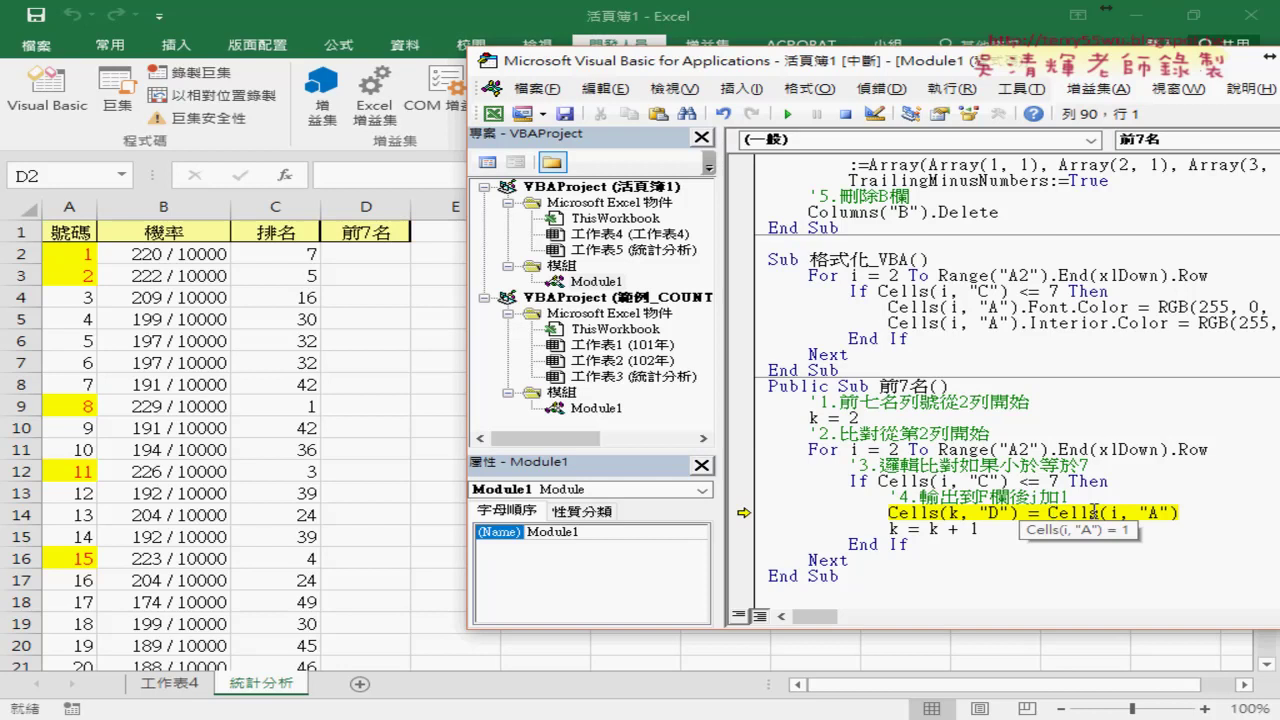
pyautogui.moveTo(1114, 513)
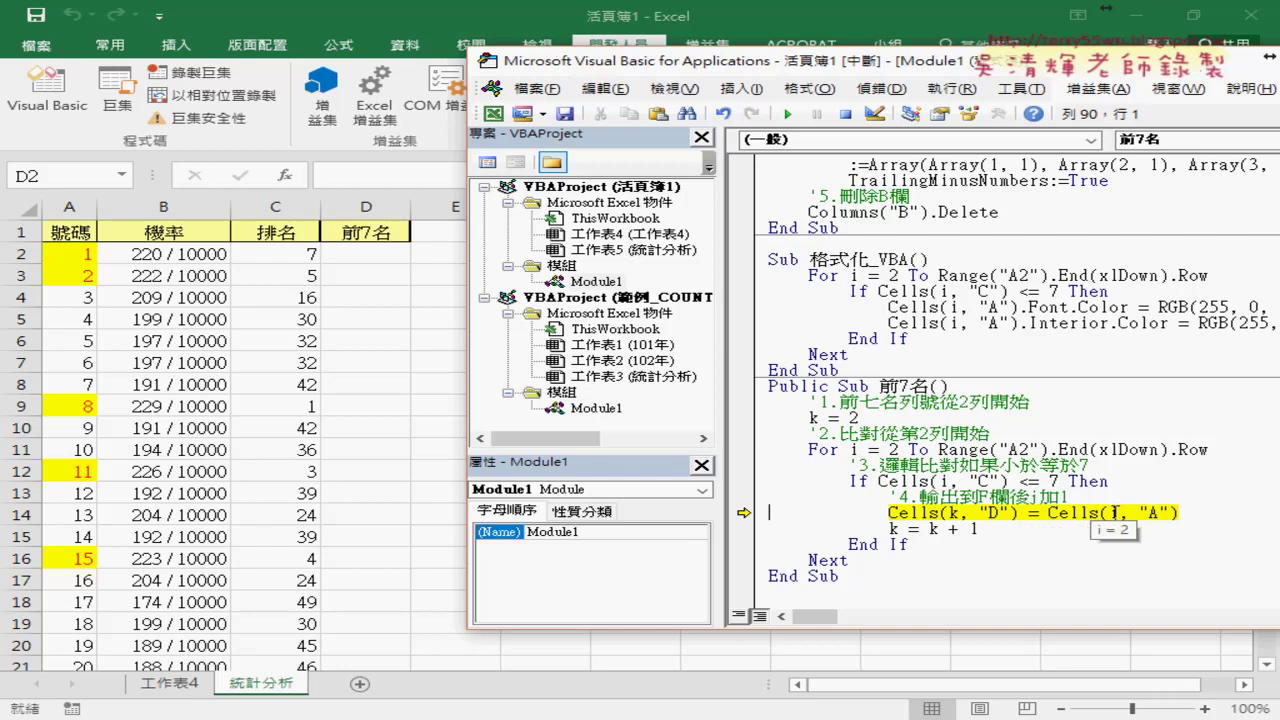
pyautogui.moveTo(955, 512)
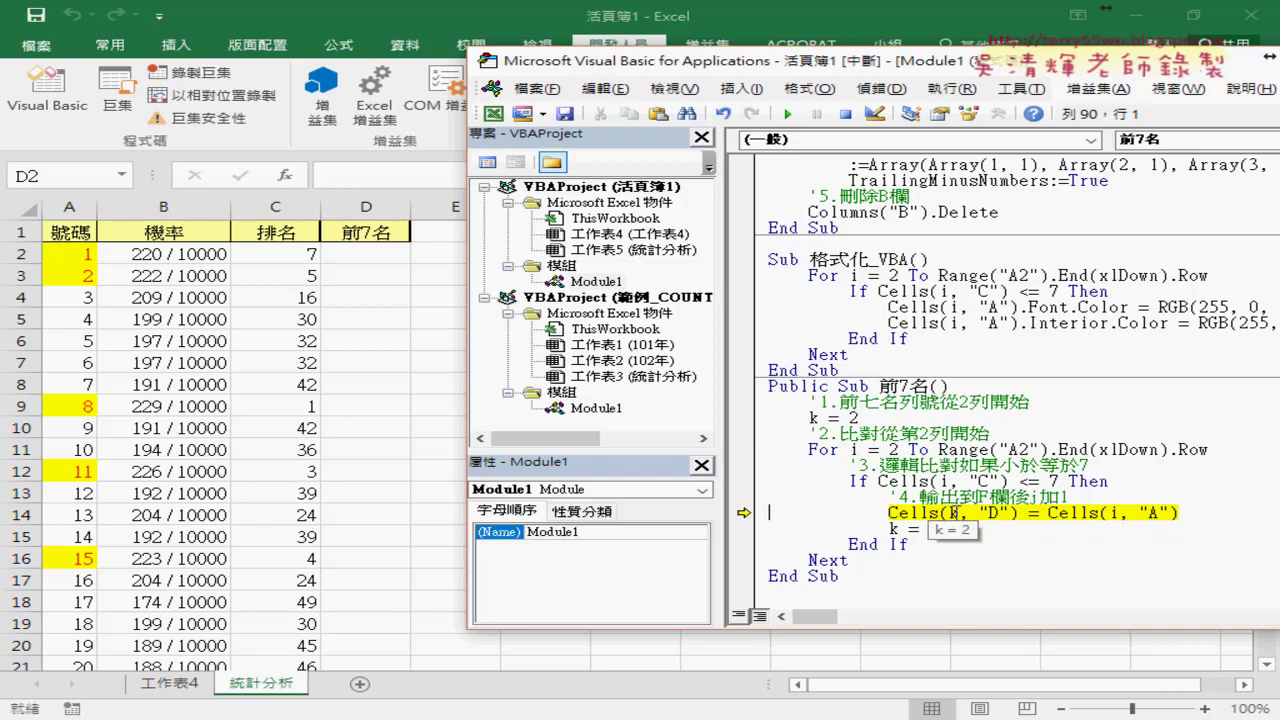
pyautogui.press('F8')
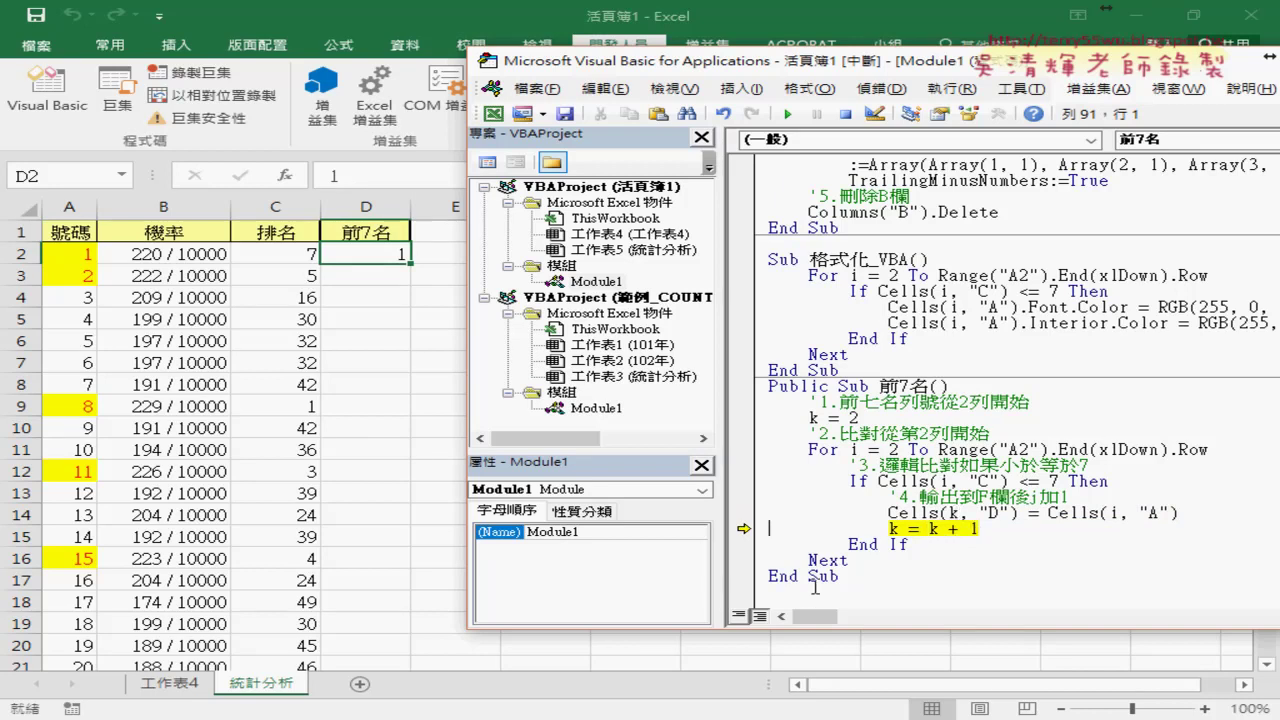
# - Run the rest of 前7名 so D2:D8 shows 1, 2, 8, 11, 15, 28, 30, then narrow the editor
pyautogui.click(790, 114)
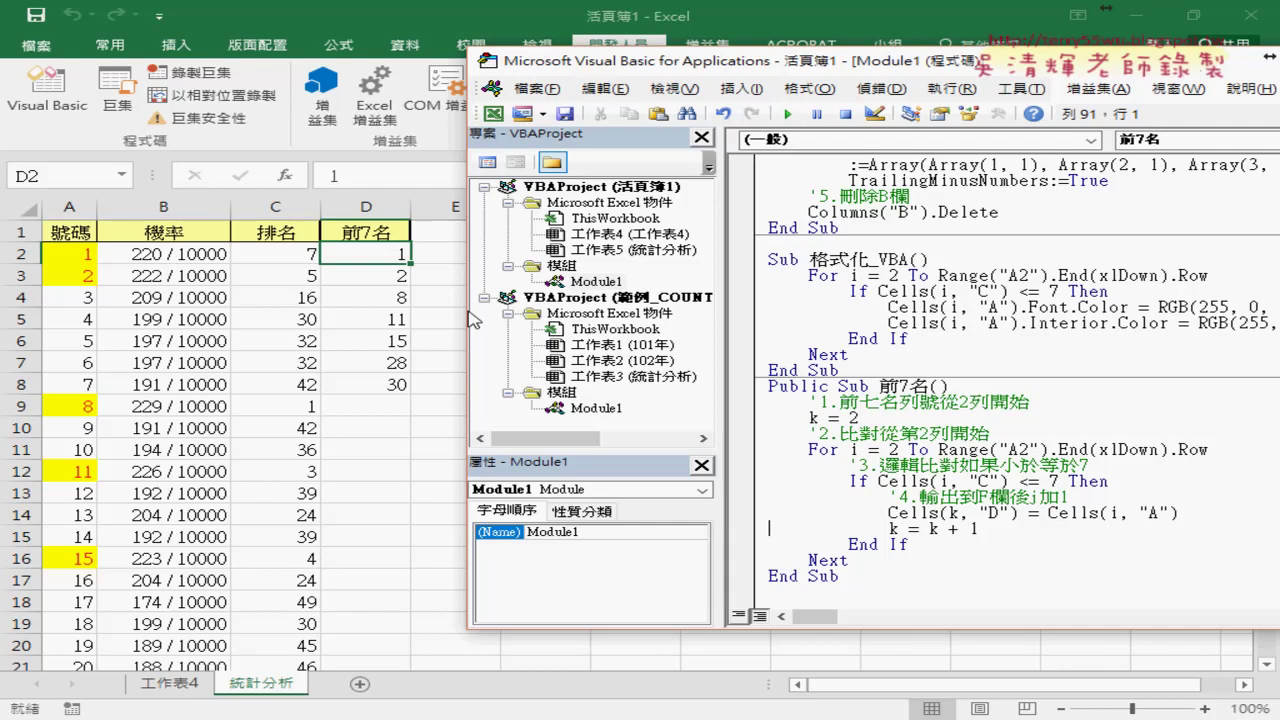
pyautogui.moveTo(404, 399)
pyautogui.mouseDown()
pyautogui.moveTo(430, 289)
pyautogui.moveTo(405, 398)
pyautogui.mouseUp()
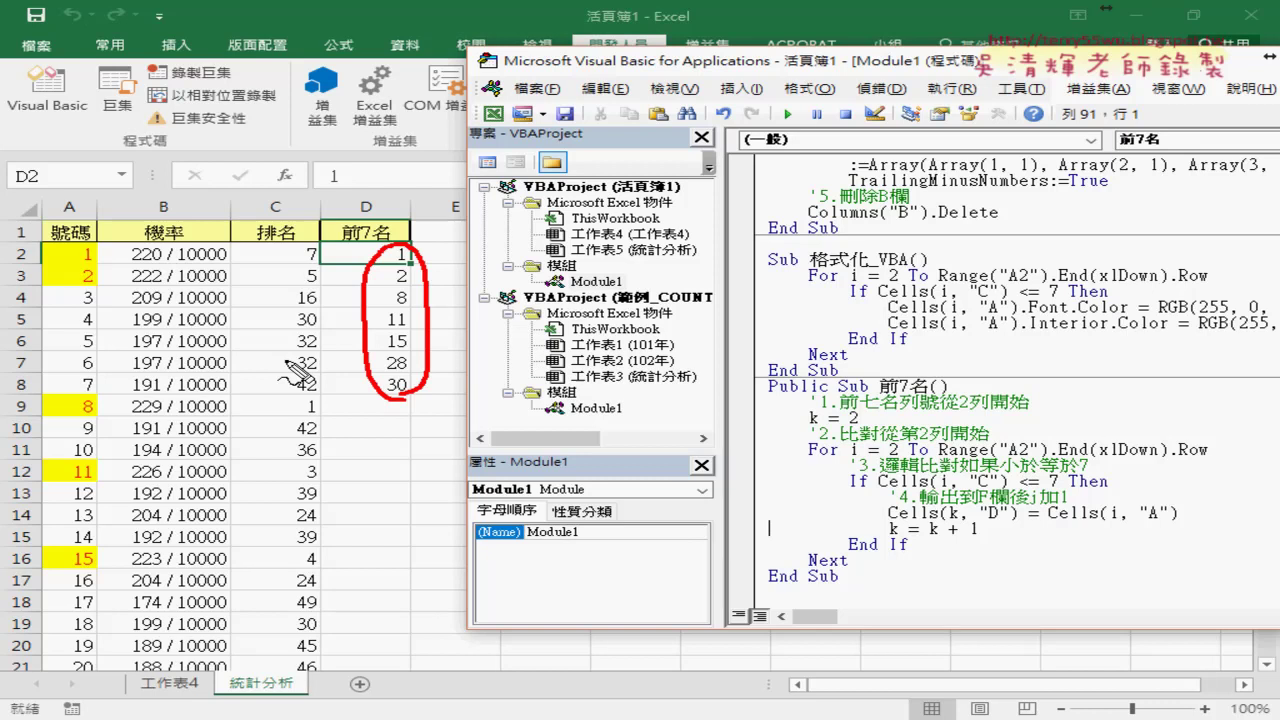
pyautogui.press('Escape')
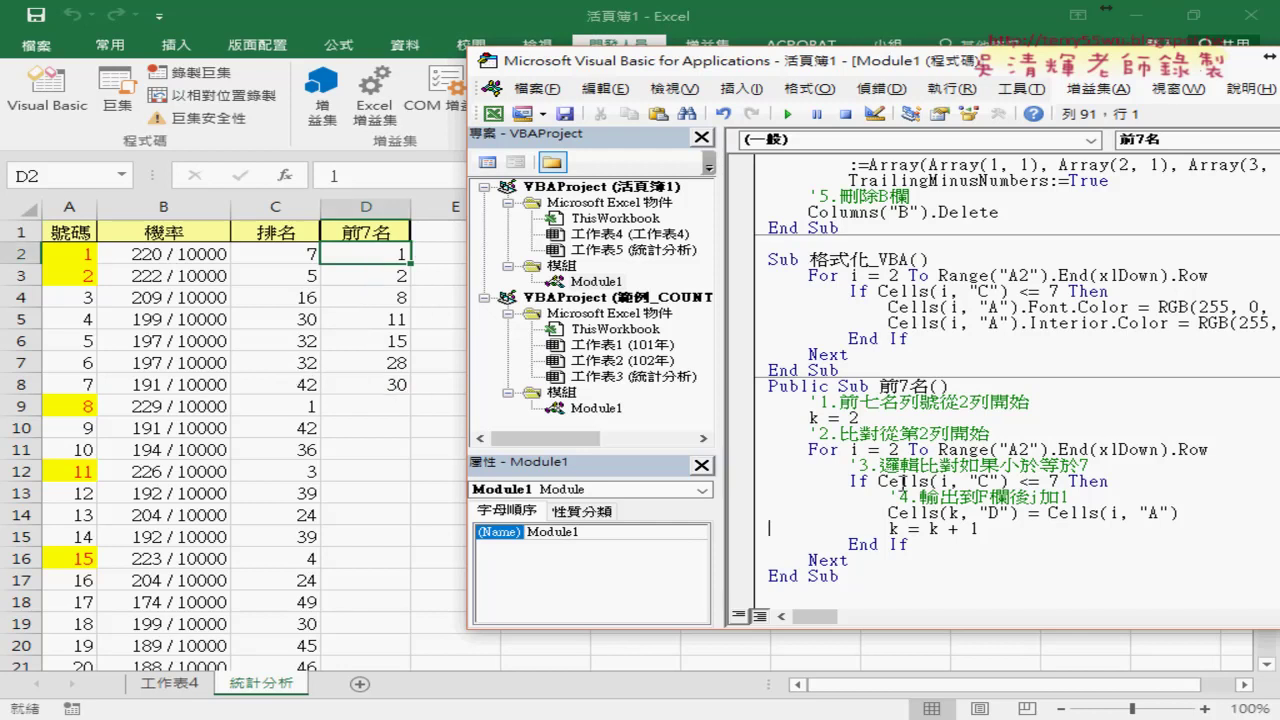
pyautogui.moveTo(463, 314); pyautogui.dragTo(545, 316)
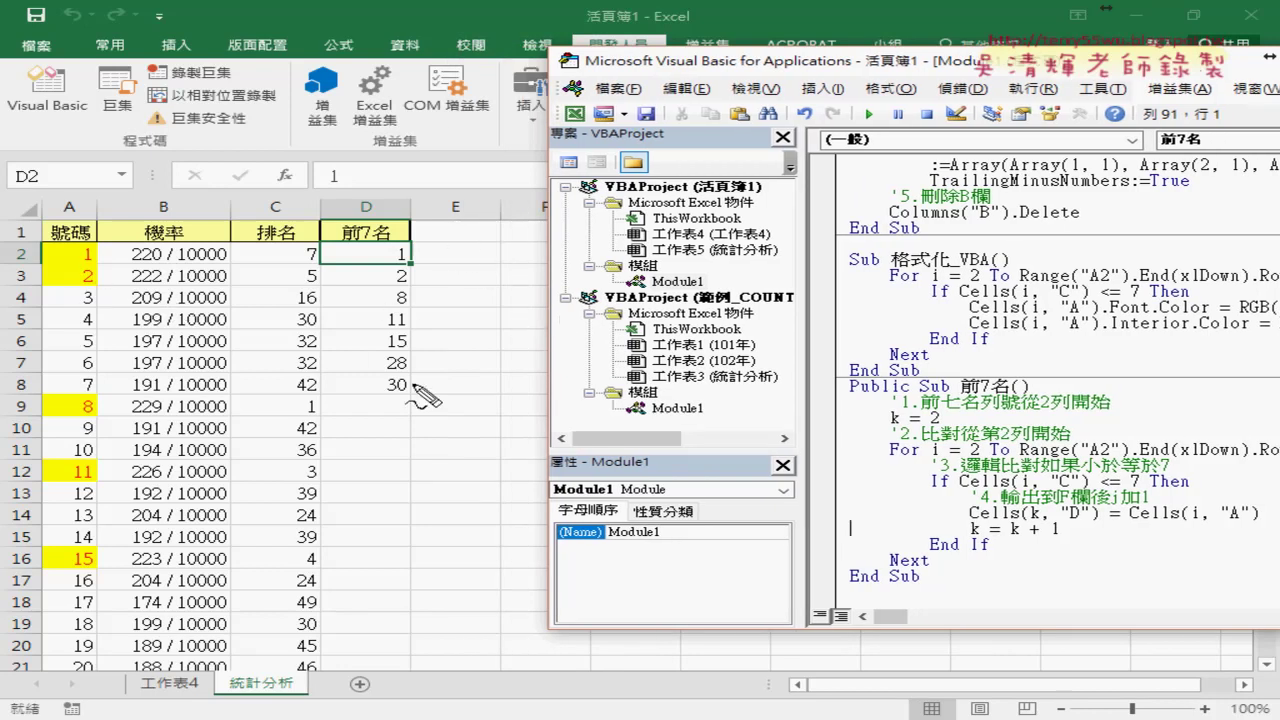
pyautogui.moveTo(400, 398)
pyautogui.mouseDown()
pyautogui.moveTo(410, 333)
pyautogui.moveTo(403, 396)
pyautogui.mouseUp()
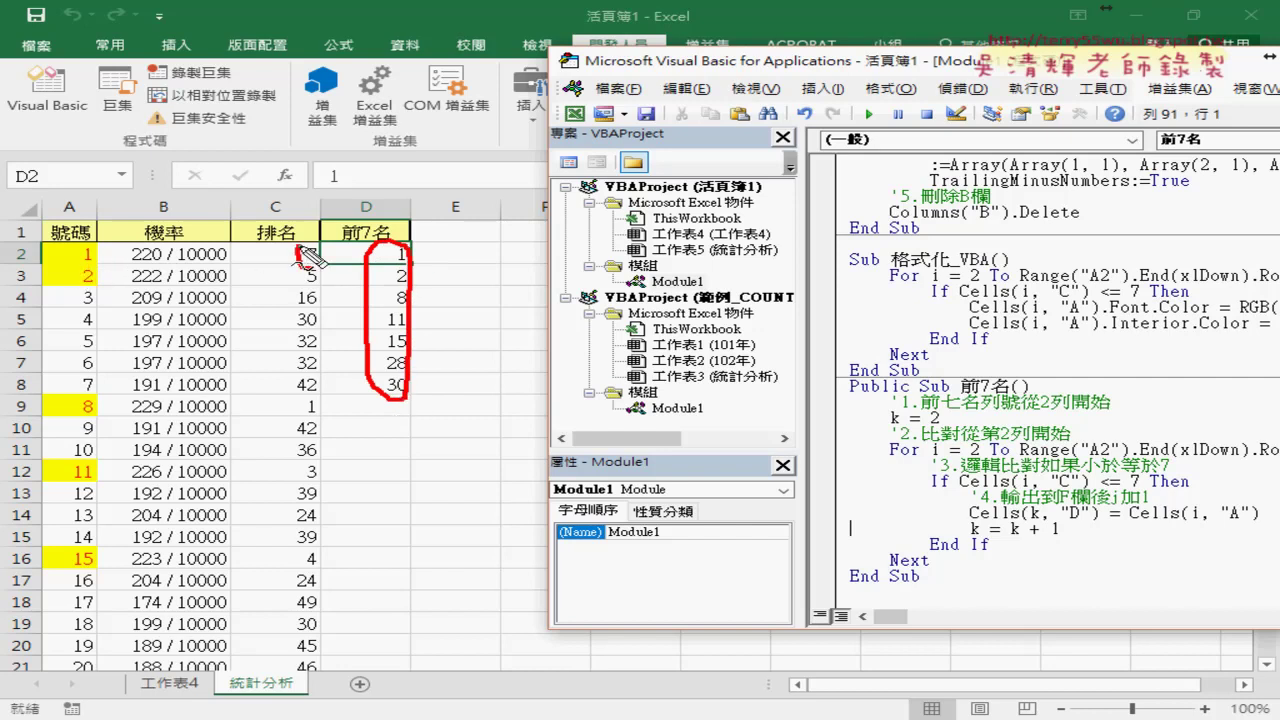
pyautogui.moveTo(318, 247); pyautogui.dragTo(314, 245)
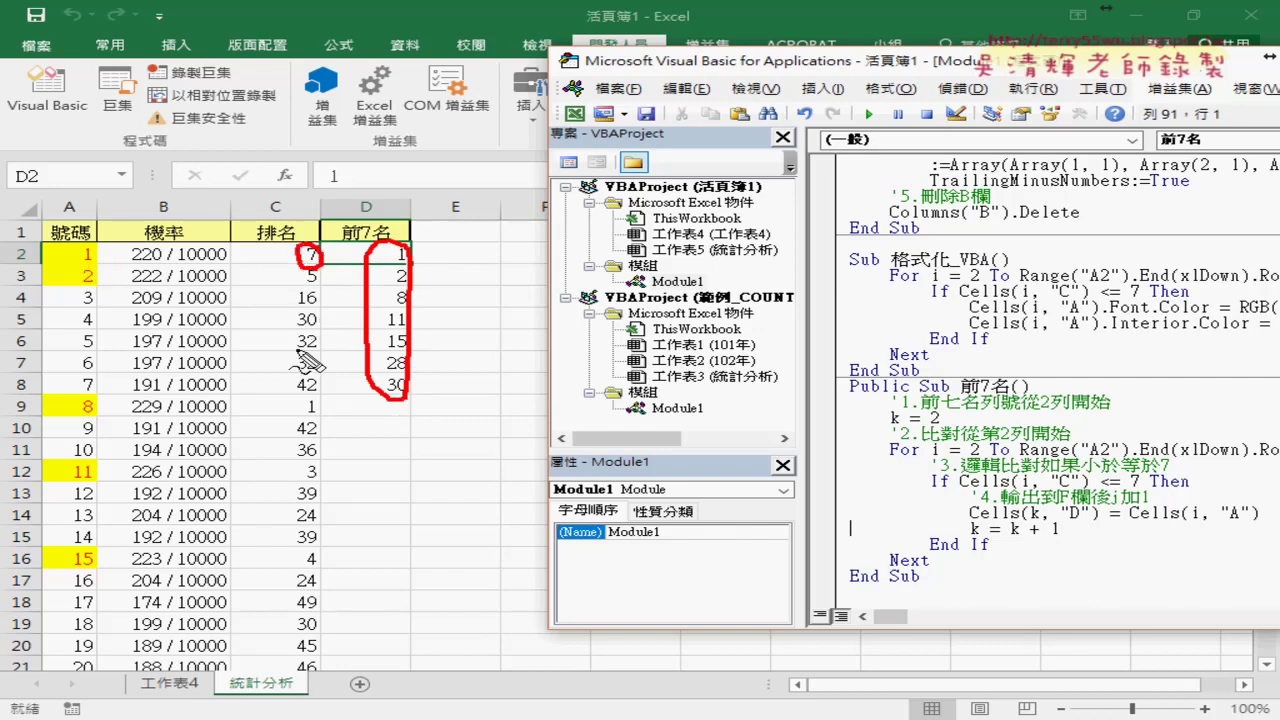
pyautogui.moveTo(432, 258)
pyautogui.mouseDown()
pyautogui.moveTo(458, 271)
pyautogui.moveTo(478, 334)
pyautogui.mouseUp()
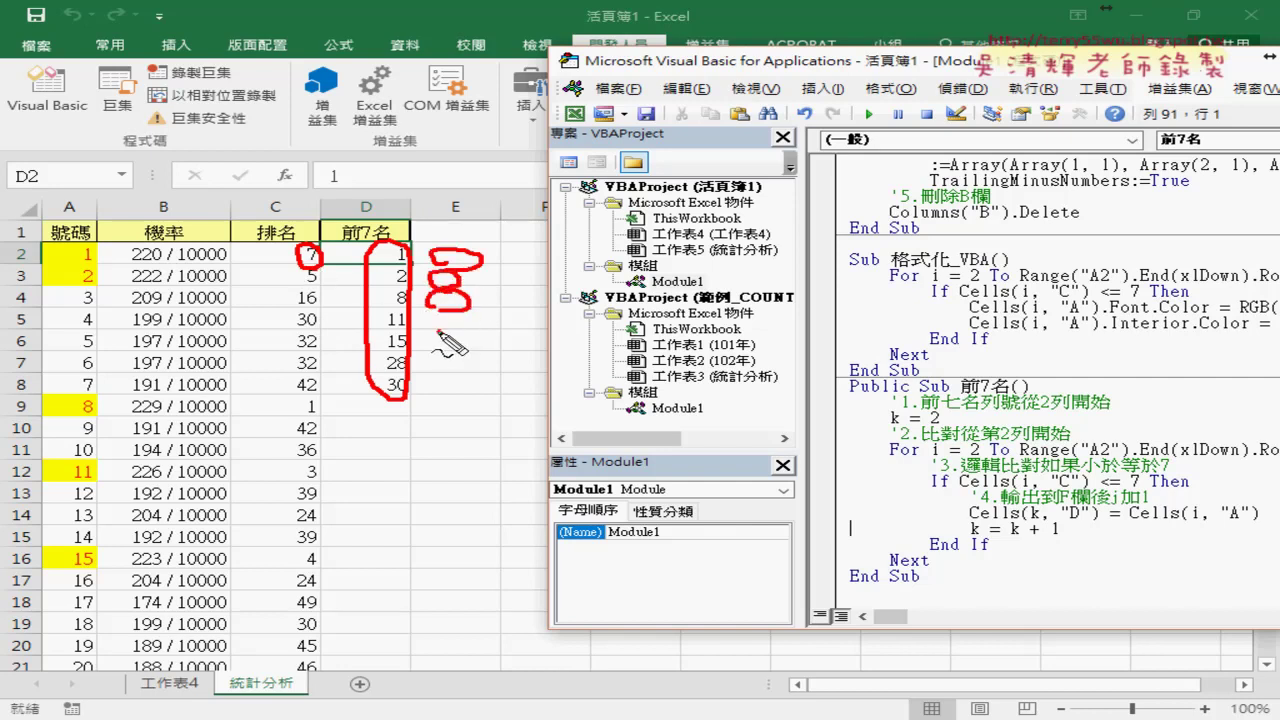
pyautogui.moveTo(73, 258)
pyautogui.mouseDown()
pyautogui.moveTo(94, 259)
pyautogui.moveTo(103, 284)
pyautogui.mouseUp()
pyautogui.moveTo(304, 266); pyautogui.dragTo(312, 288)
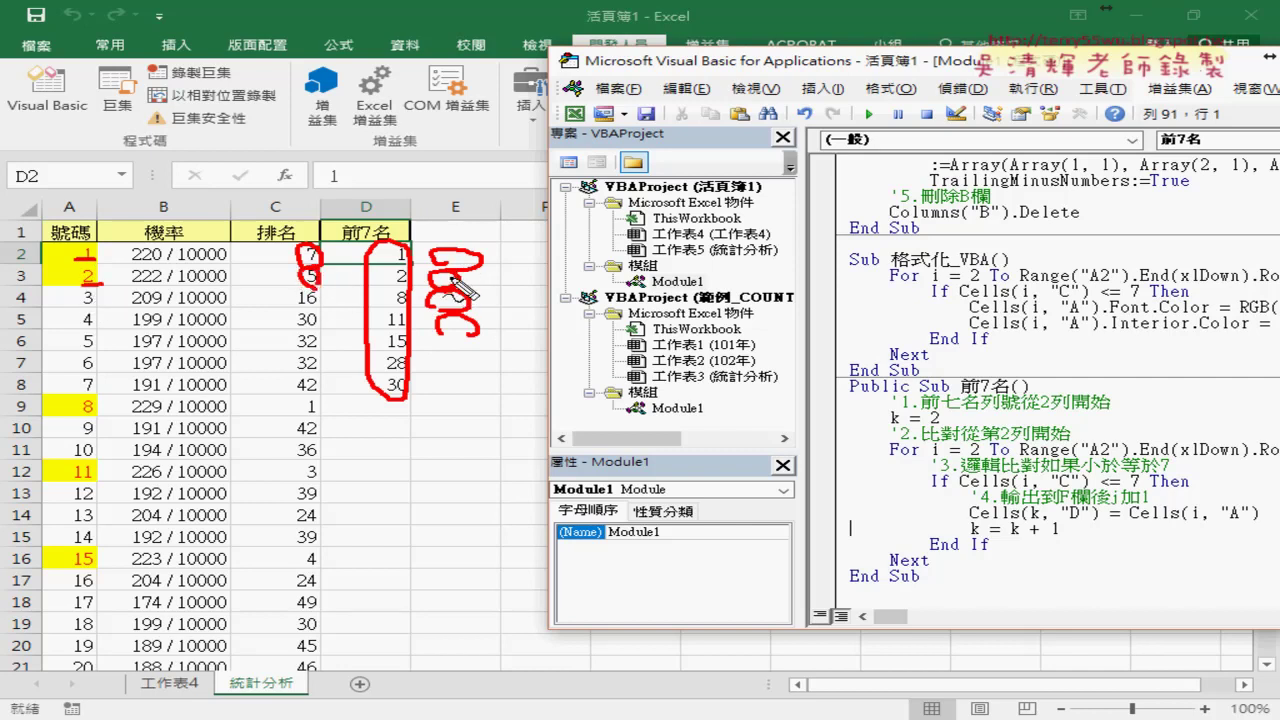
pyautogui.moveTo(304, 405); pyautogui.dragTo(306, 395)
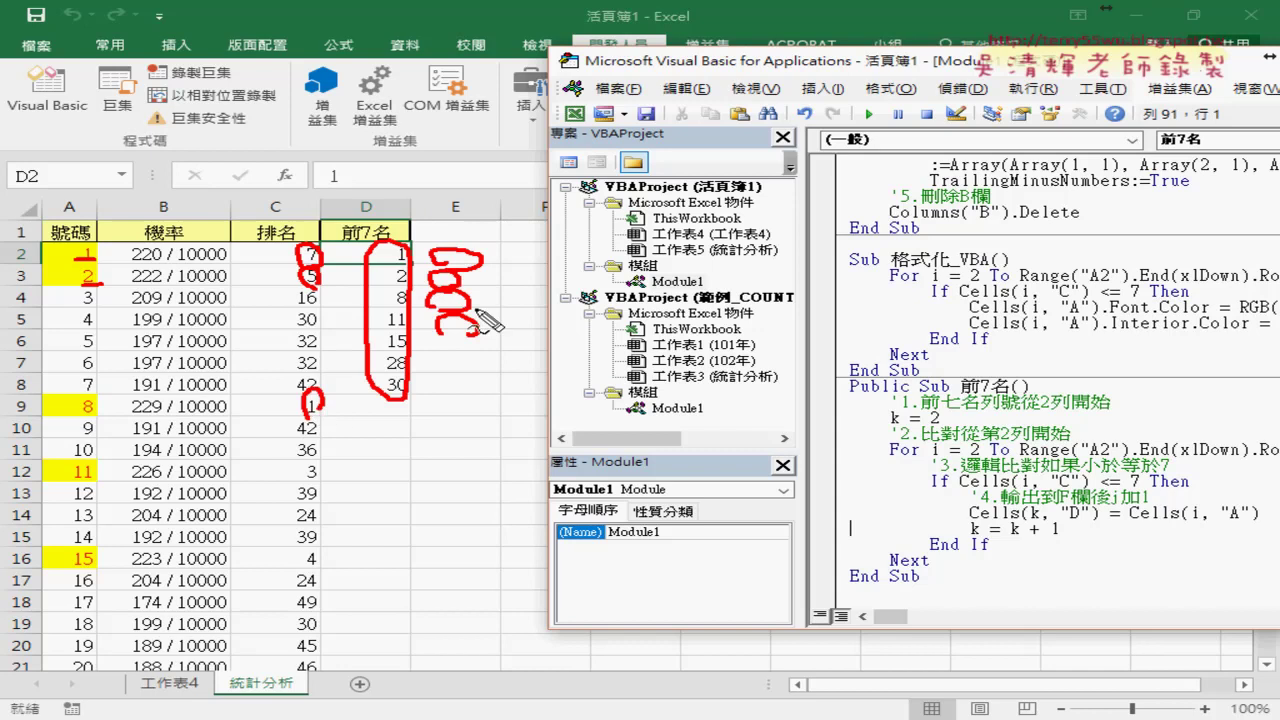
pyautogui.moveTo(440, 325); pyautogui.dragTo(447, 310)
pyautogui.moveTo(452, 318); pyautogui.dragTo(472, 328)
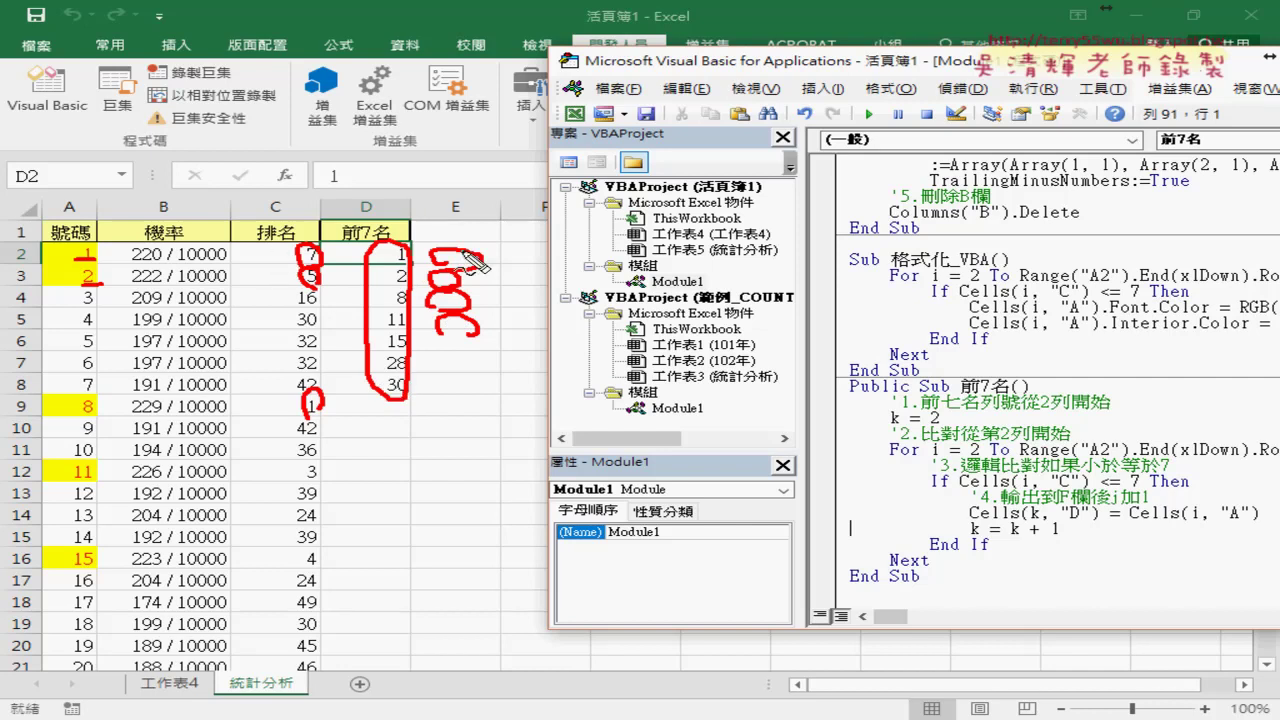
pyautogui.moveTo(466, 258); pyautogui.dragTo(482, 266)
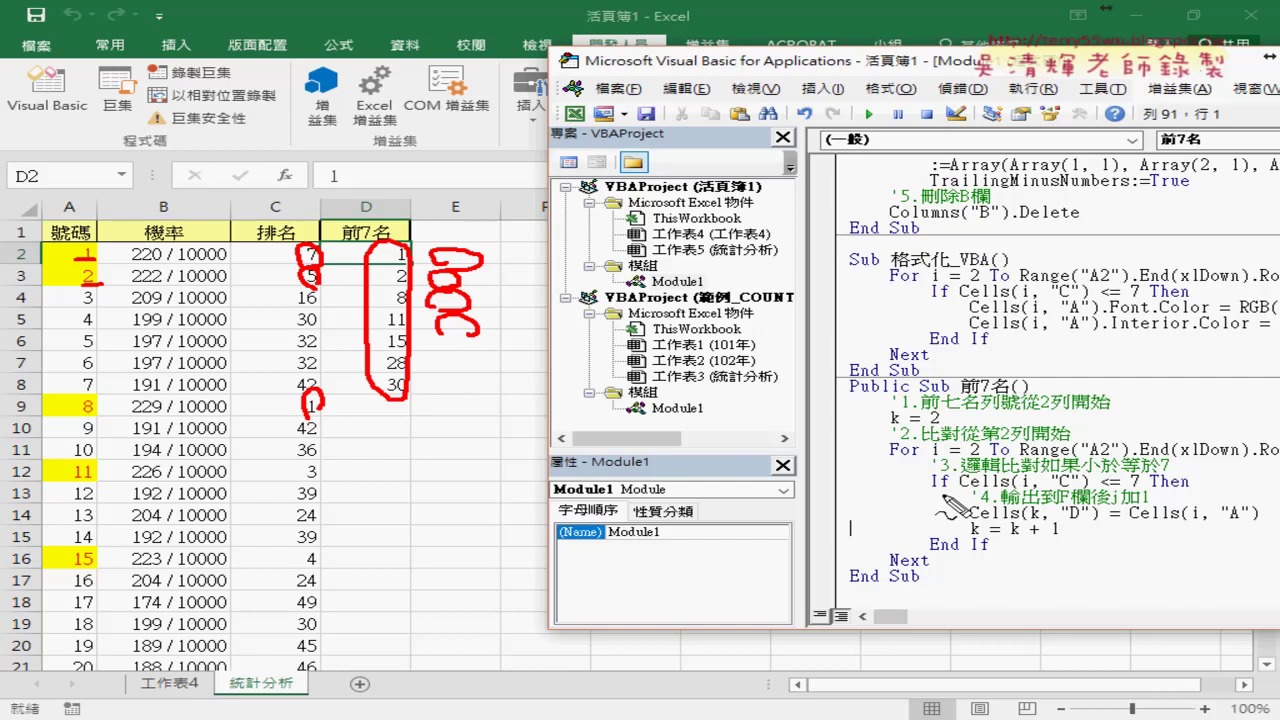
pyautogui.moveTo(848, 487)
pyautogui.mouseDown()
pyautogui.moveTo(960, 511)
pyautogui.moveTo(952, 522)
pyautogui.mouseUp()
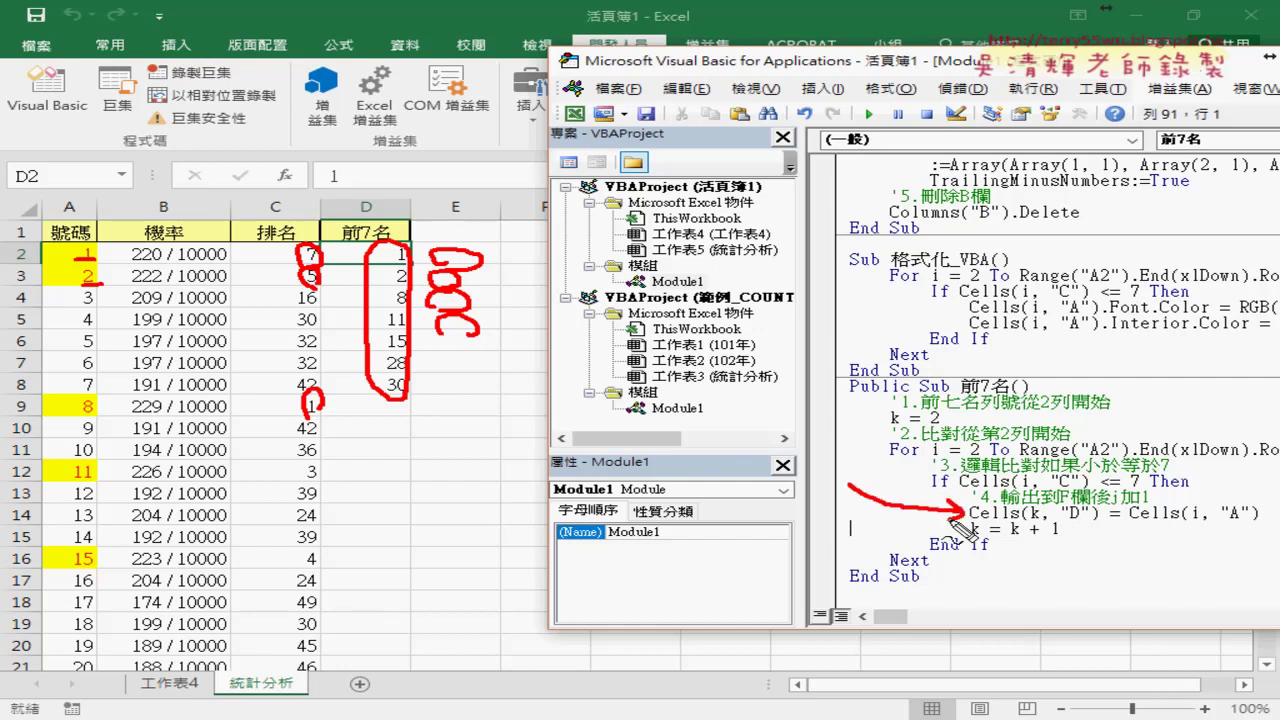